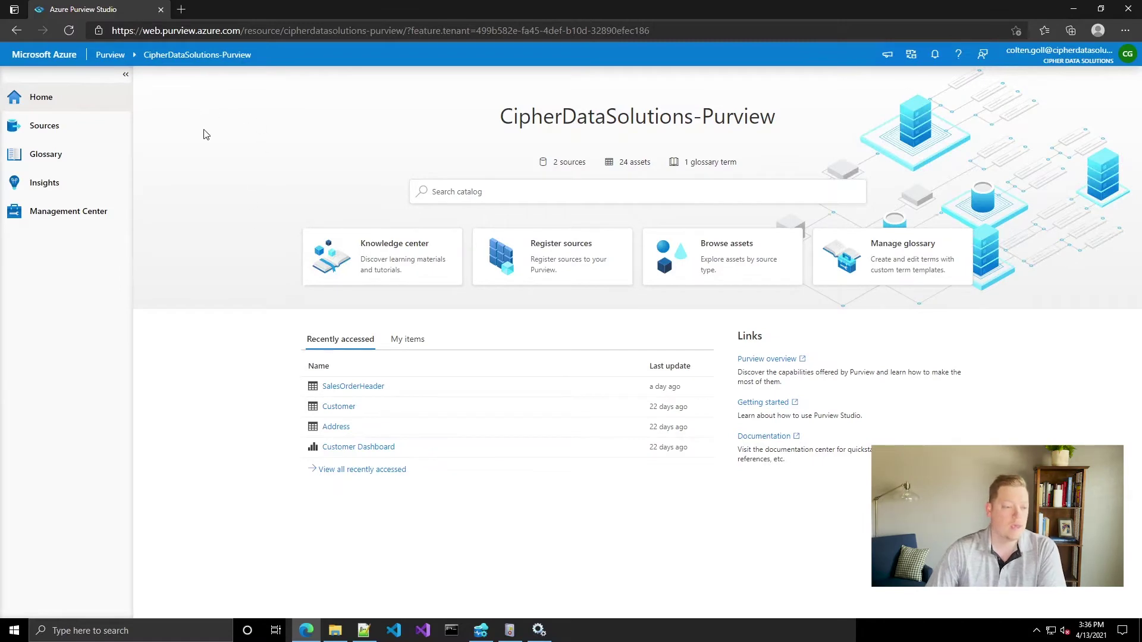
Open the Management Center for the CipherDataSolutions-Purview account.
left_click(69, 218)
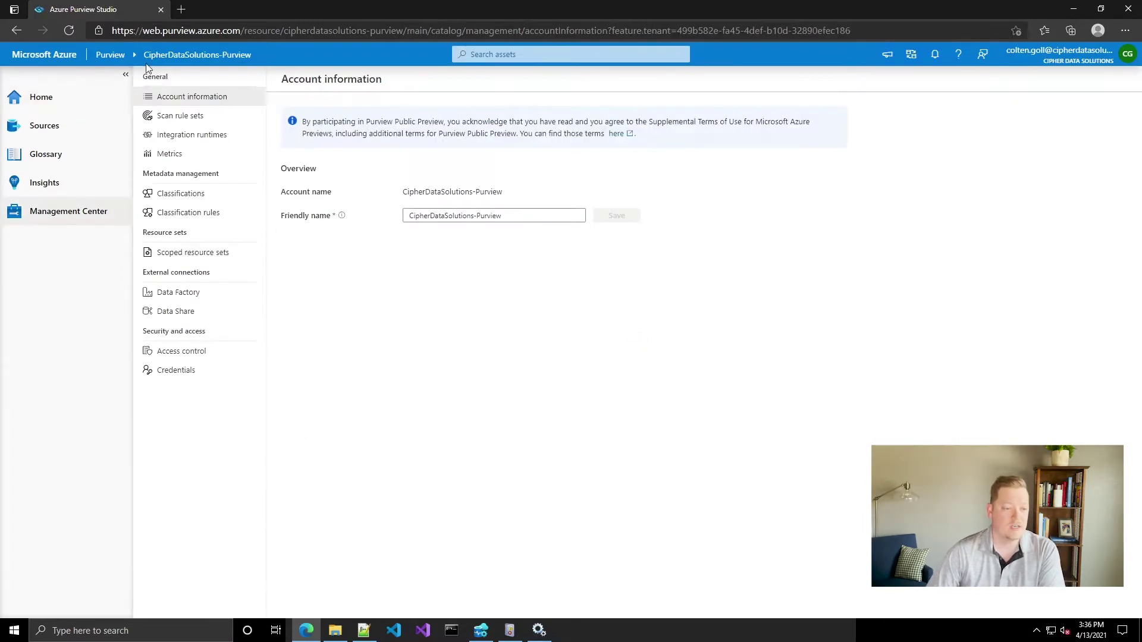
Go to the empty Integration runtimes page and begin creating a new runtime.
left_click(179, 136)
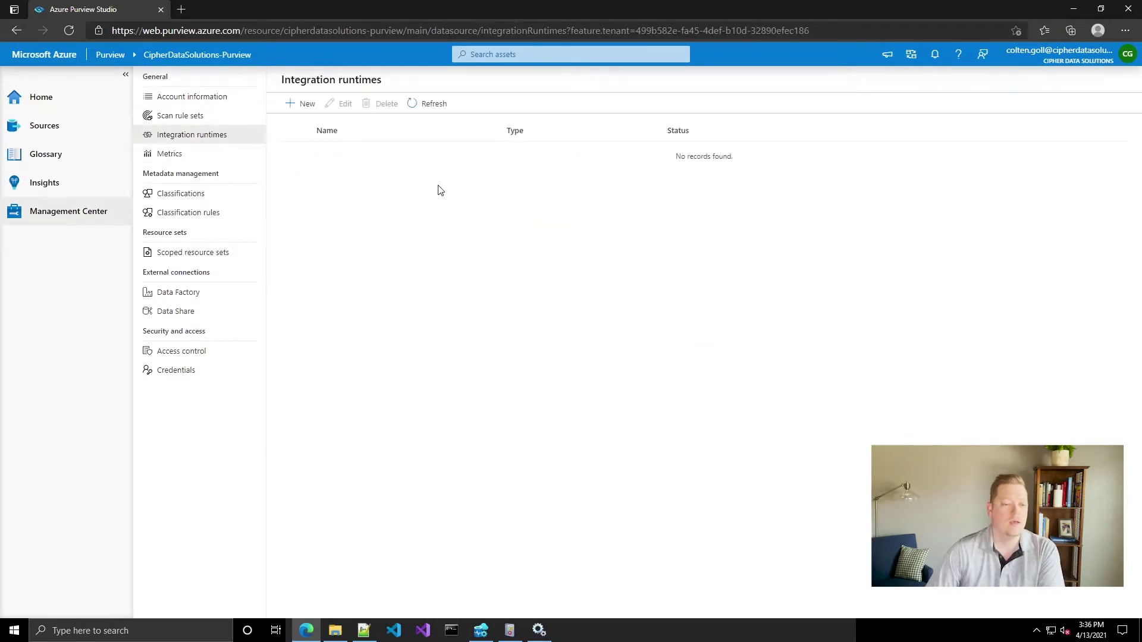
left_click(290, 104)
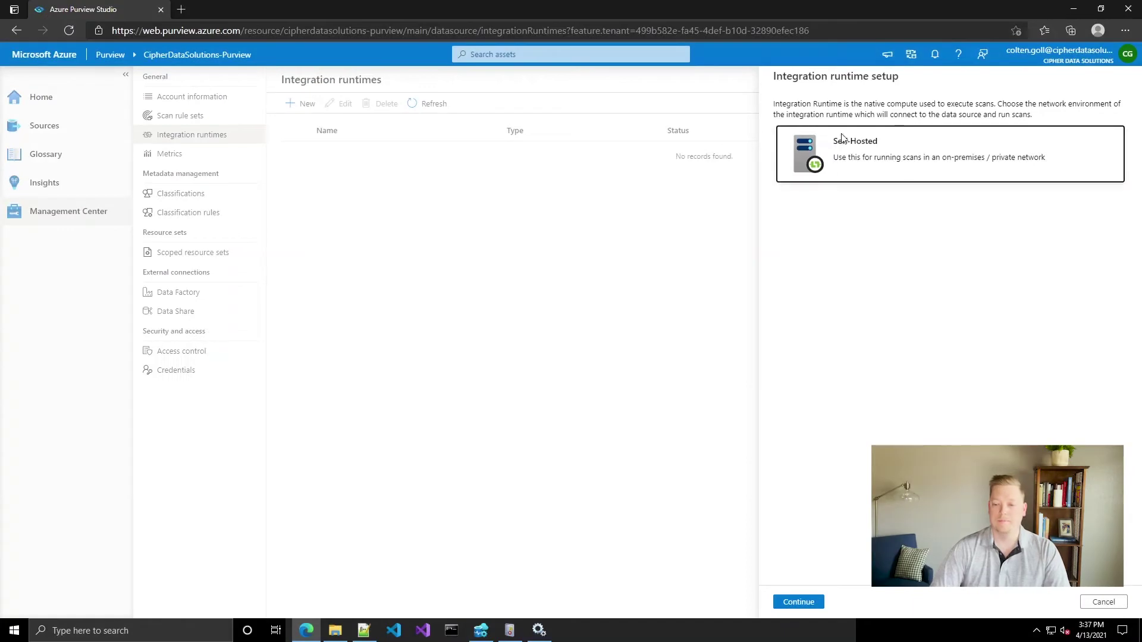
Create self-hosted runtime IntegrationRuntime-Server1 and bring up its downloaded installer.
left_click(798, 602)
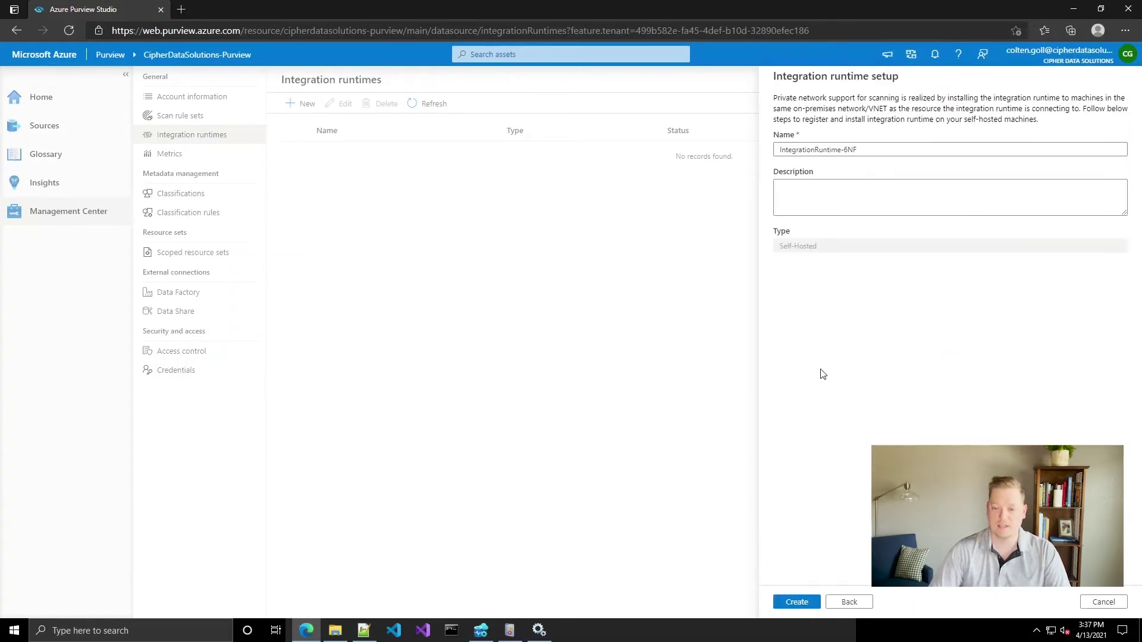
left_click(875, 153)
key("shift+Left")
key("shift+Left")
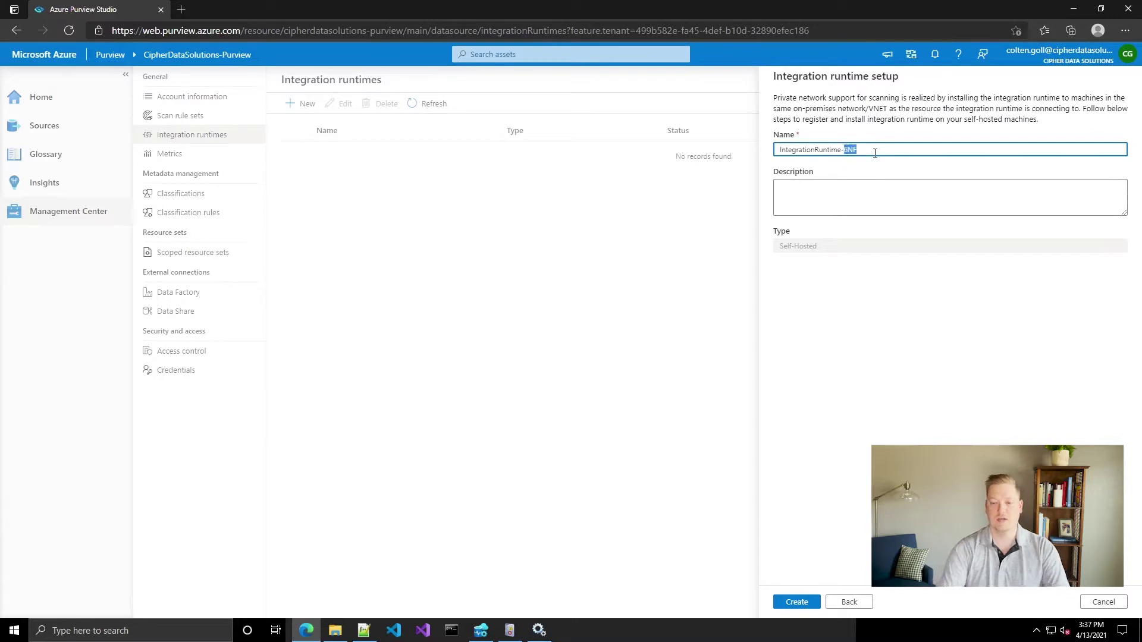
type("Server1")
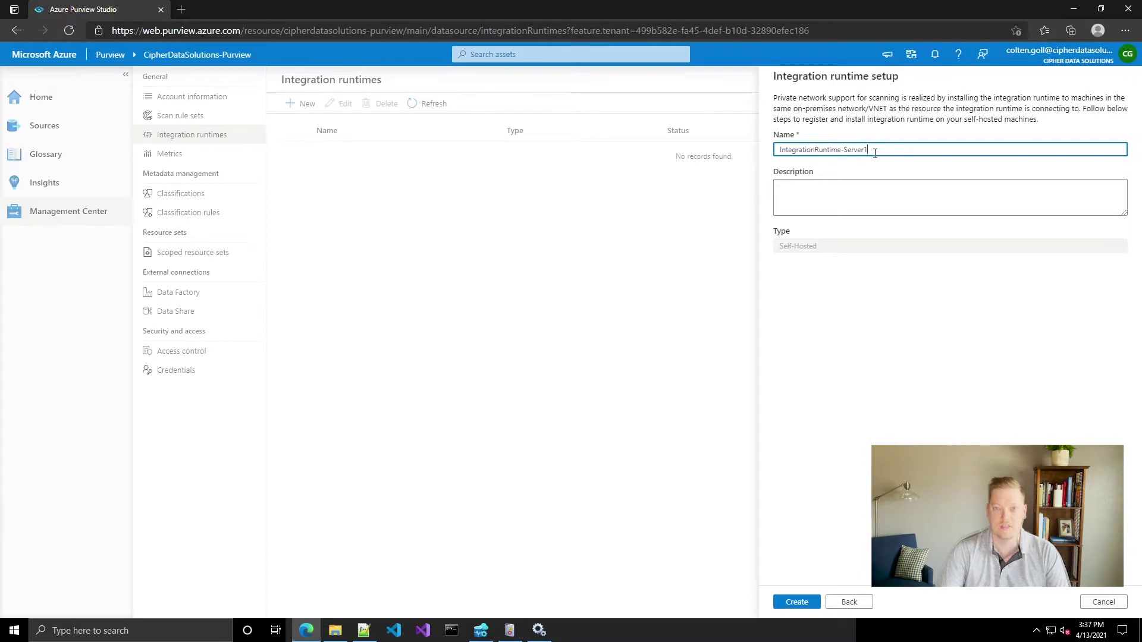
left_click(798, 602)
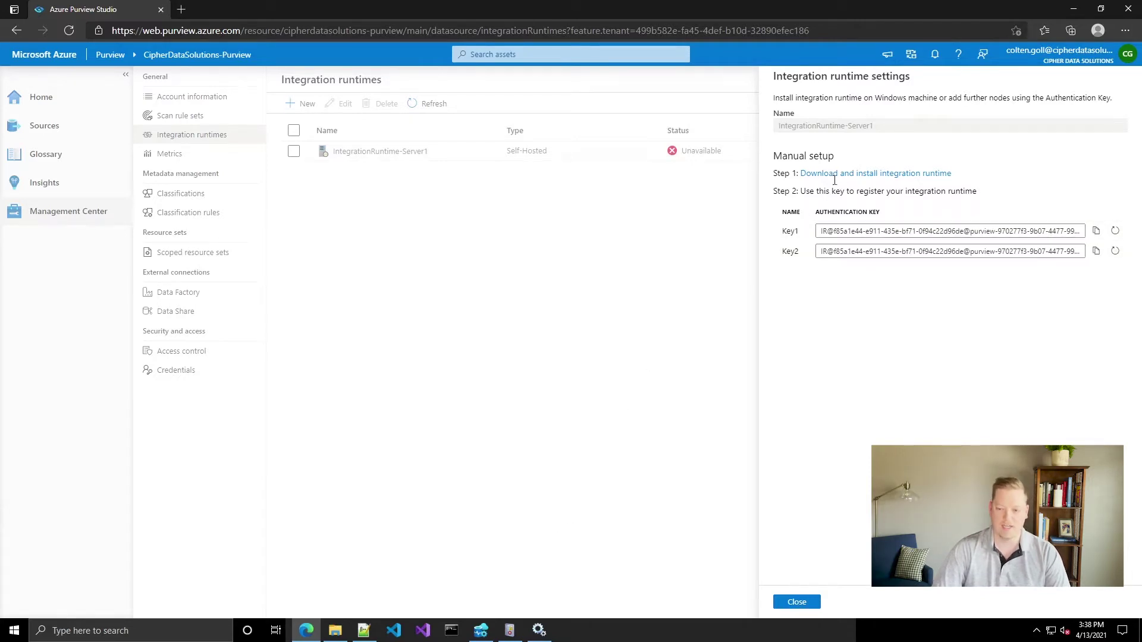
left_click(335, 631)
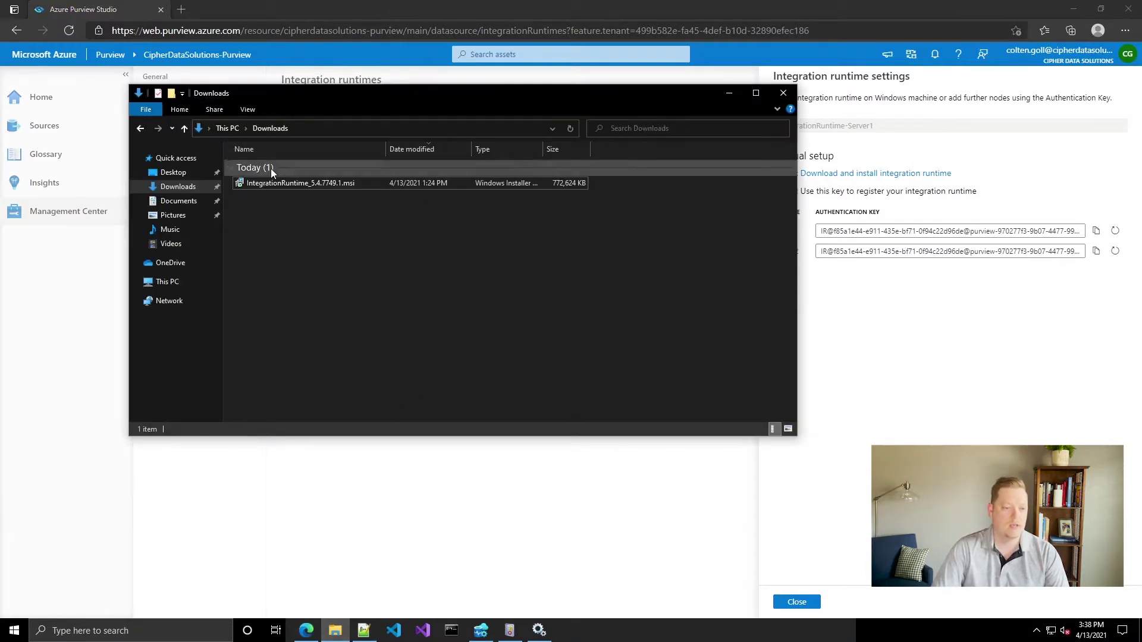
Install IntegrationRuntime_5.4.7749.1.msi into the default folder, accepting the license terms.
double_click(287, 184)
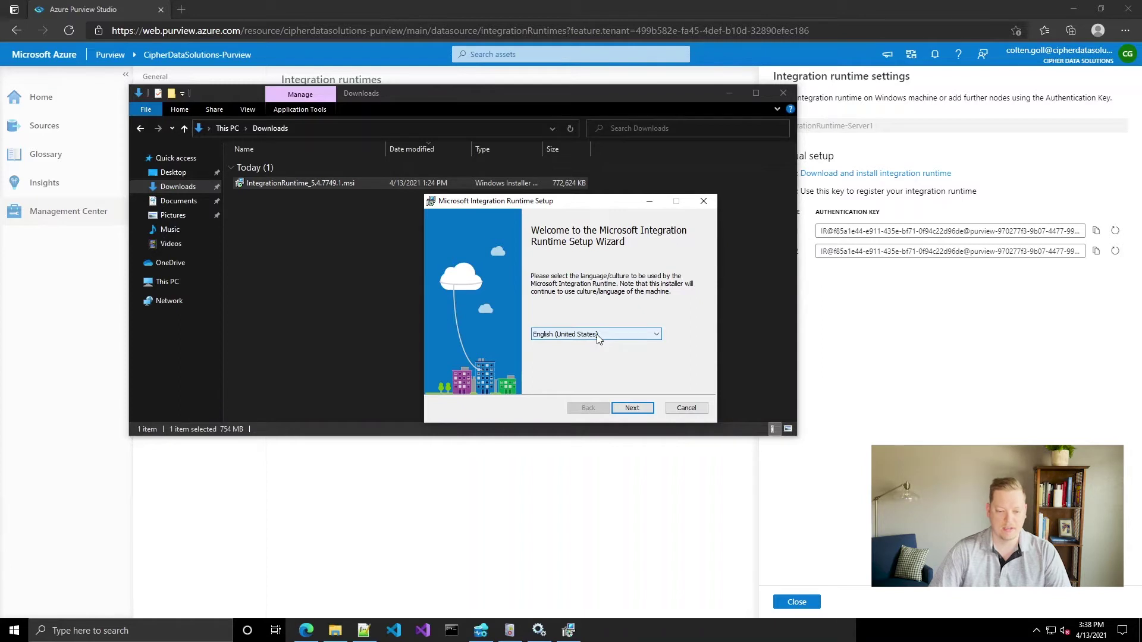
left_click(640, 408)
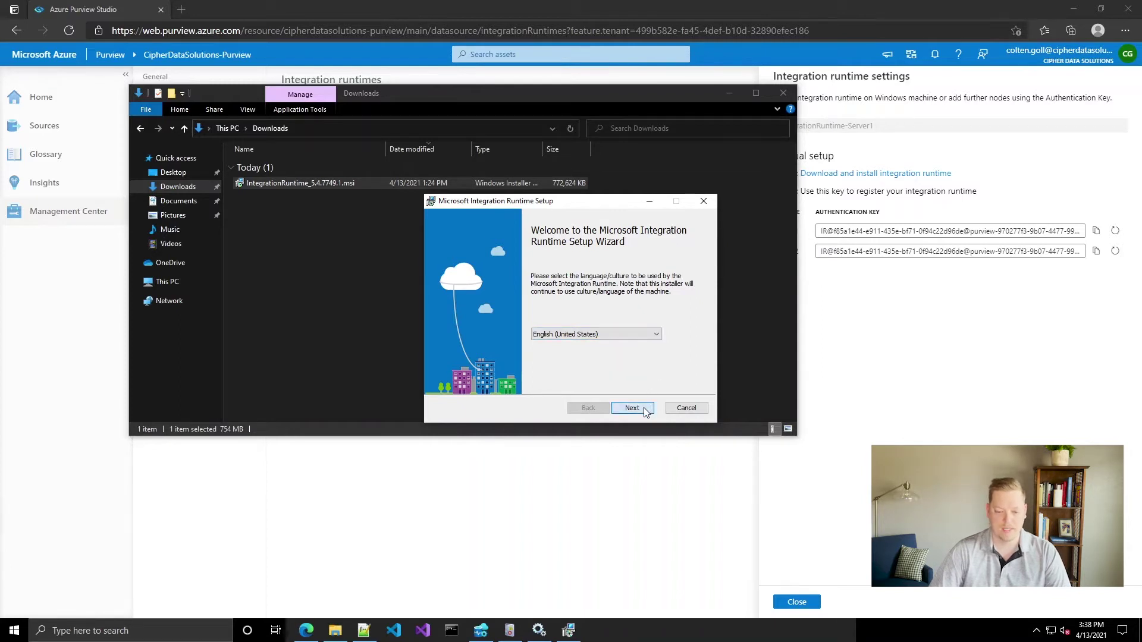
left_click(443, 381)
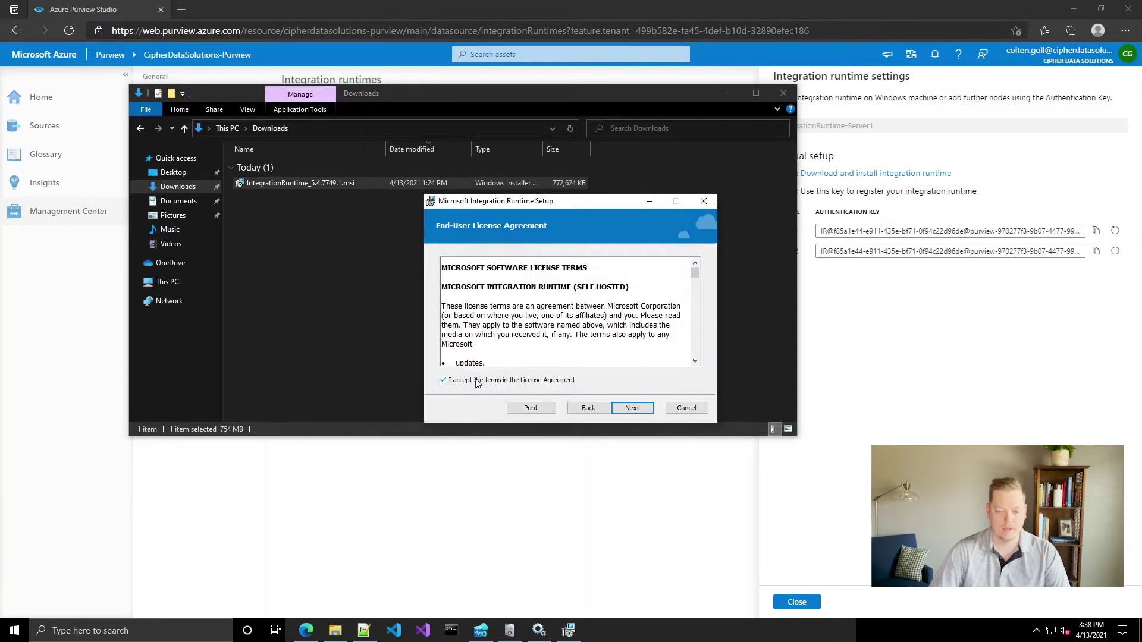
left_click(636, 408)
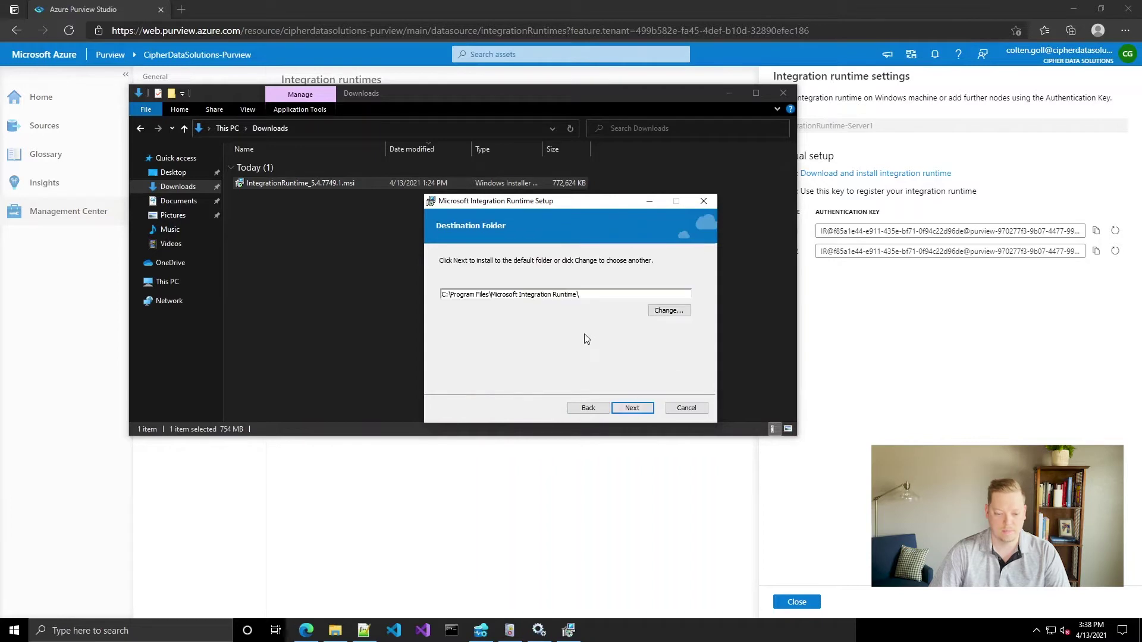
left_click(634, 407)
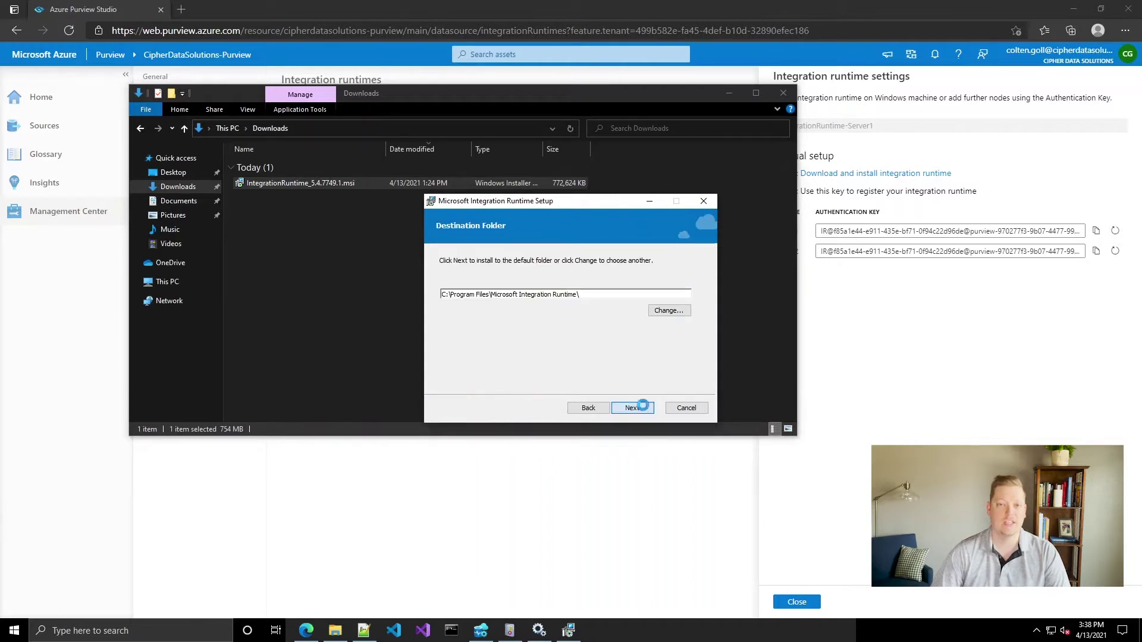
left_click(625, 407)
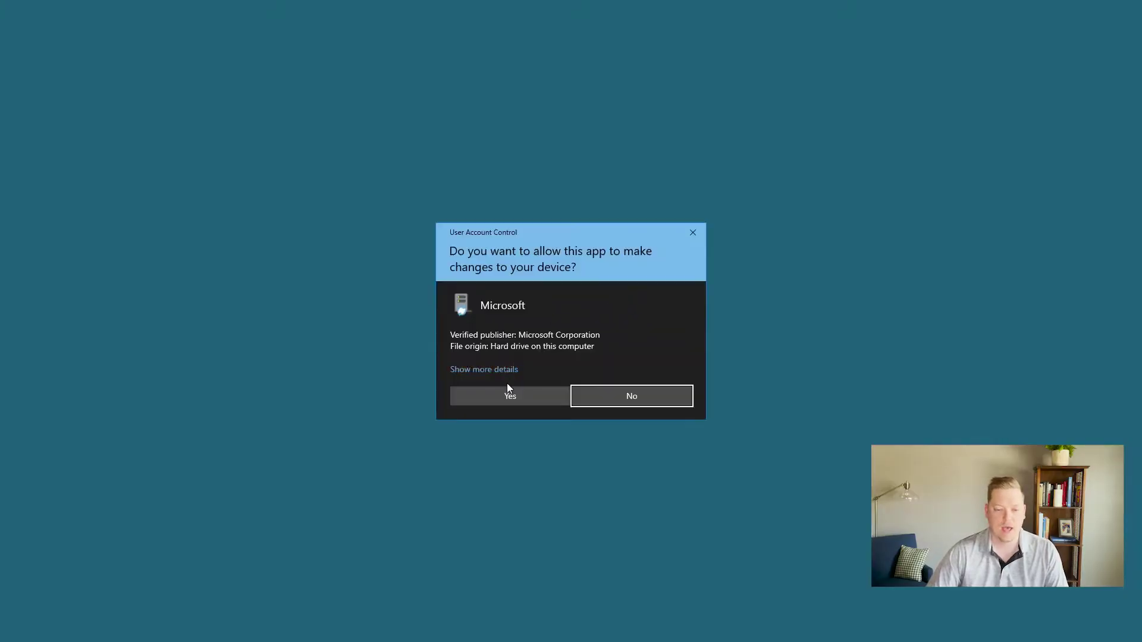
left_click(508, 394)
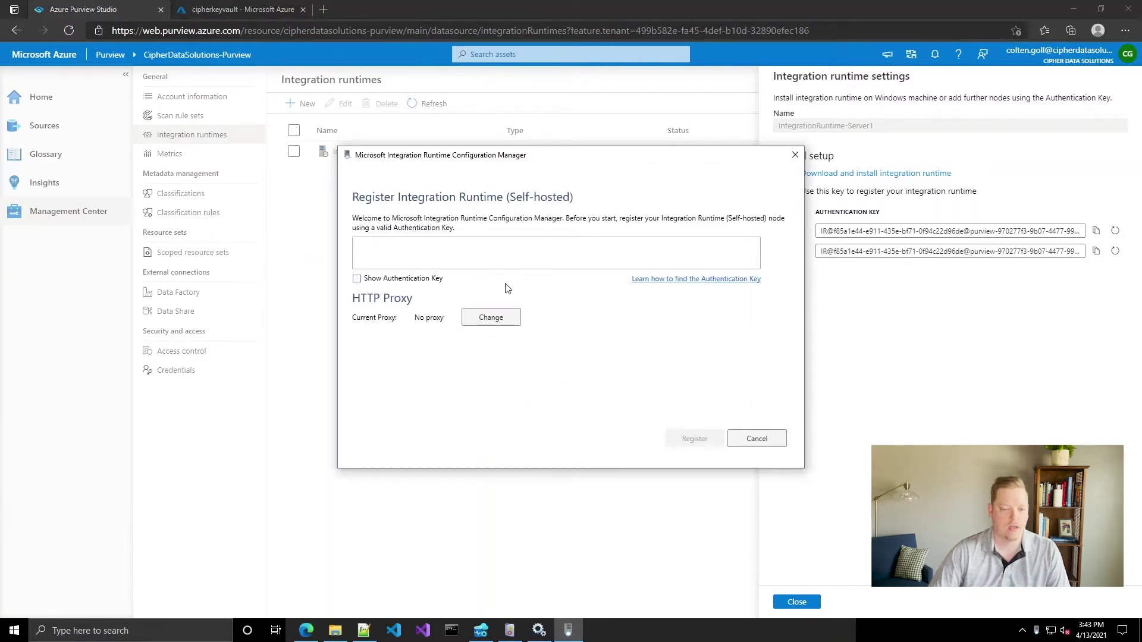
Register this machine using Key1 copied from the Purview runtime settings.
left_click_drag(519, 153, 359, 82)
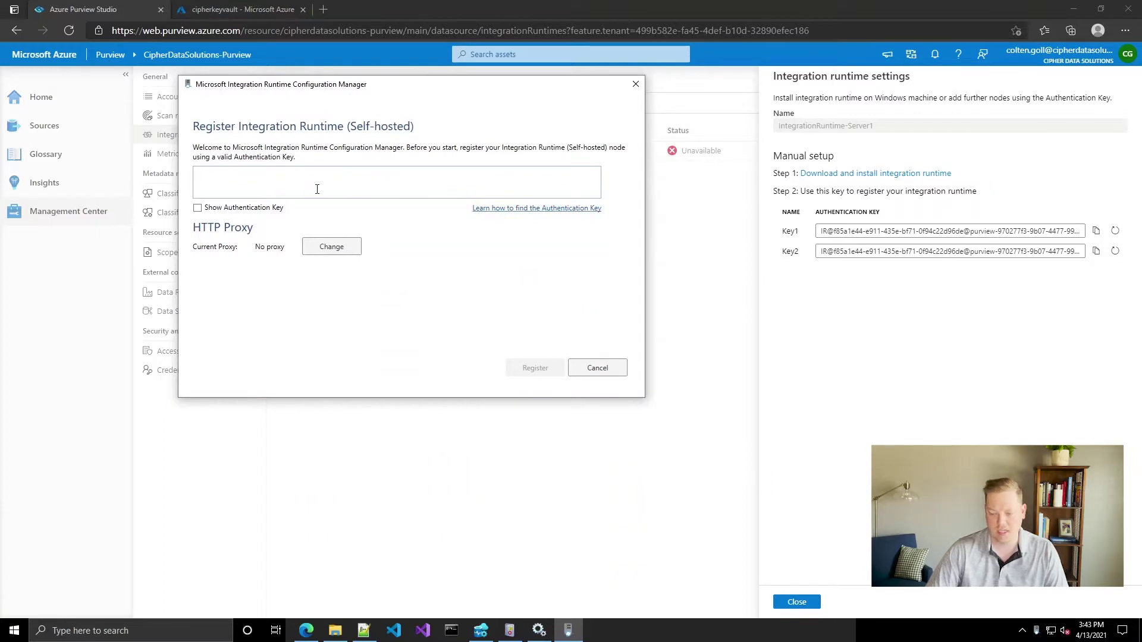
left_click(1096, 231)
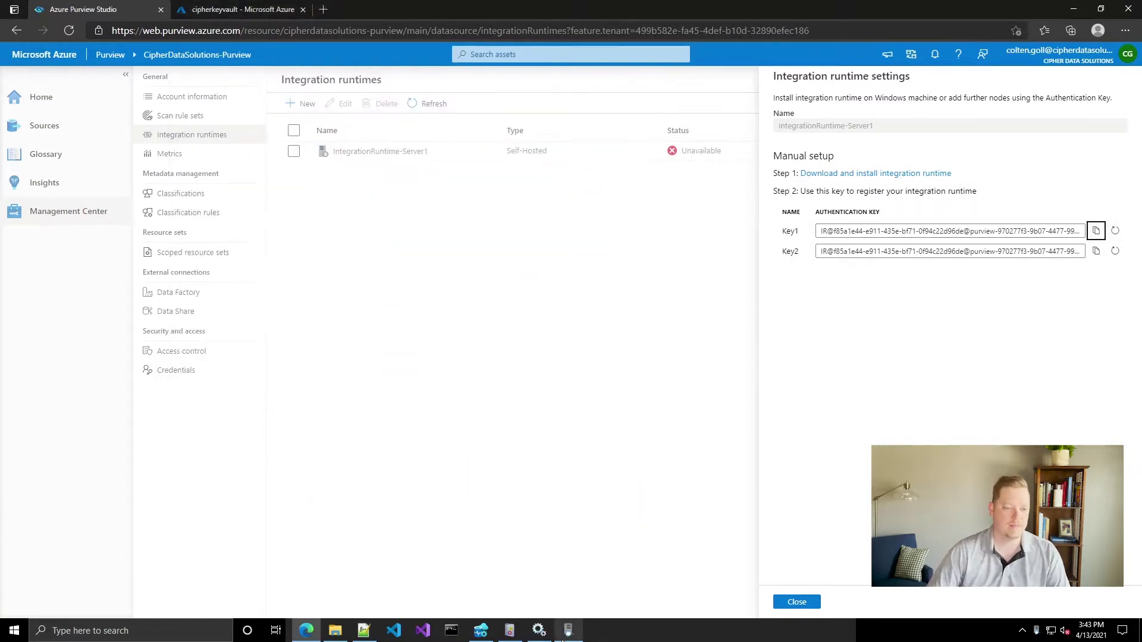
left_click(558, 623)
left_click(316, 180)
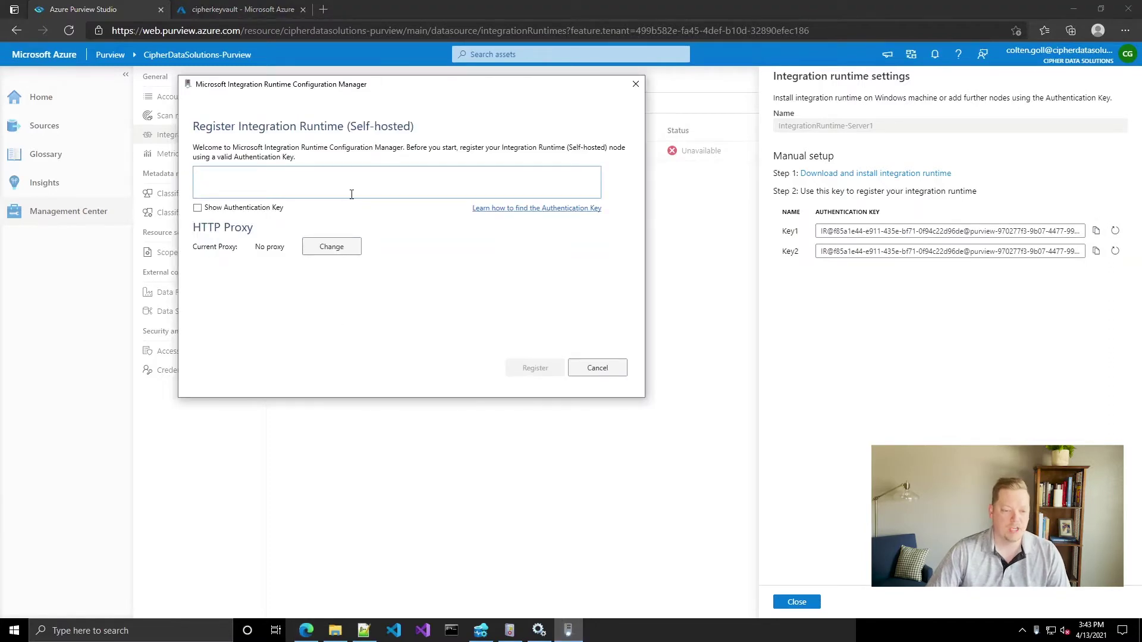
key("ctrl+v")
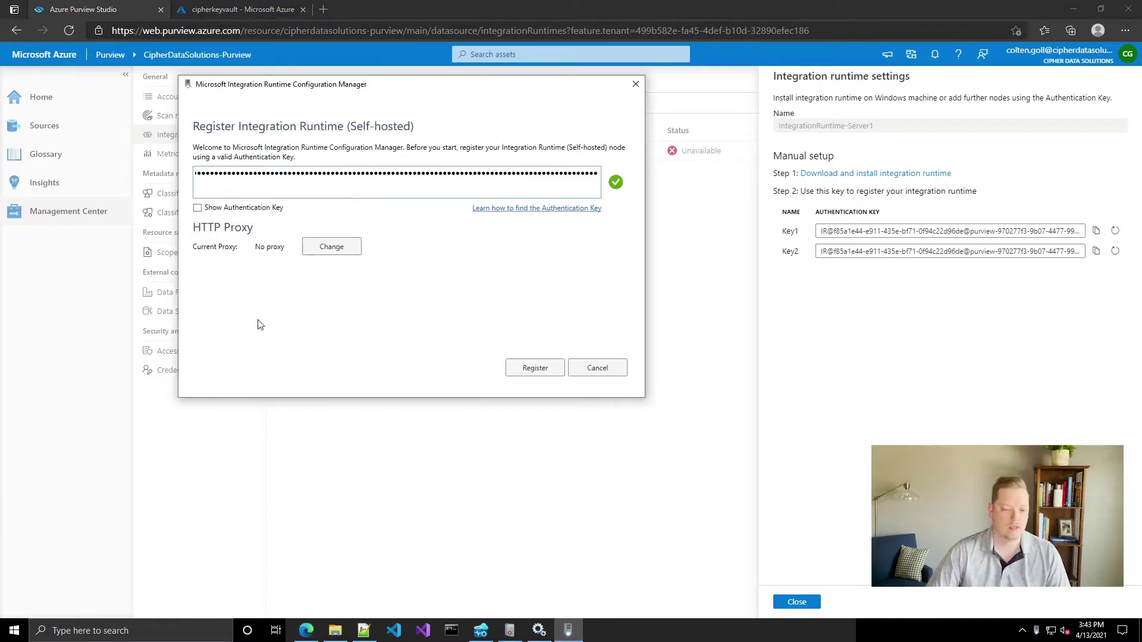
left_click(262, 249)
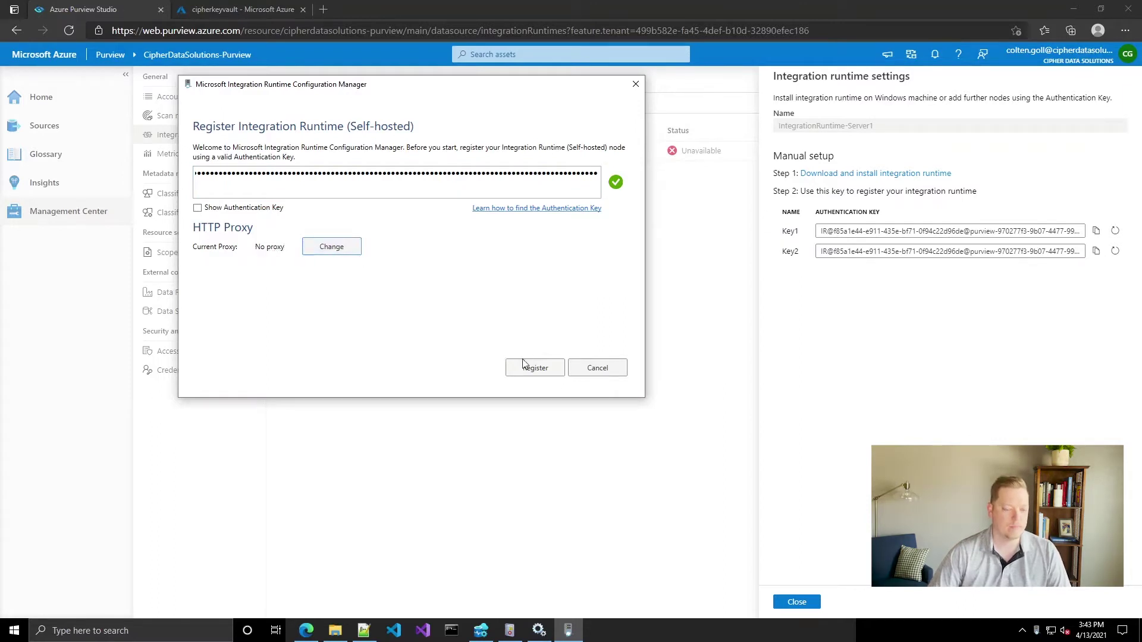
left_click(540, 376)
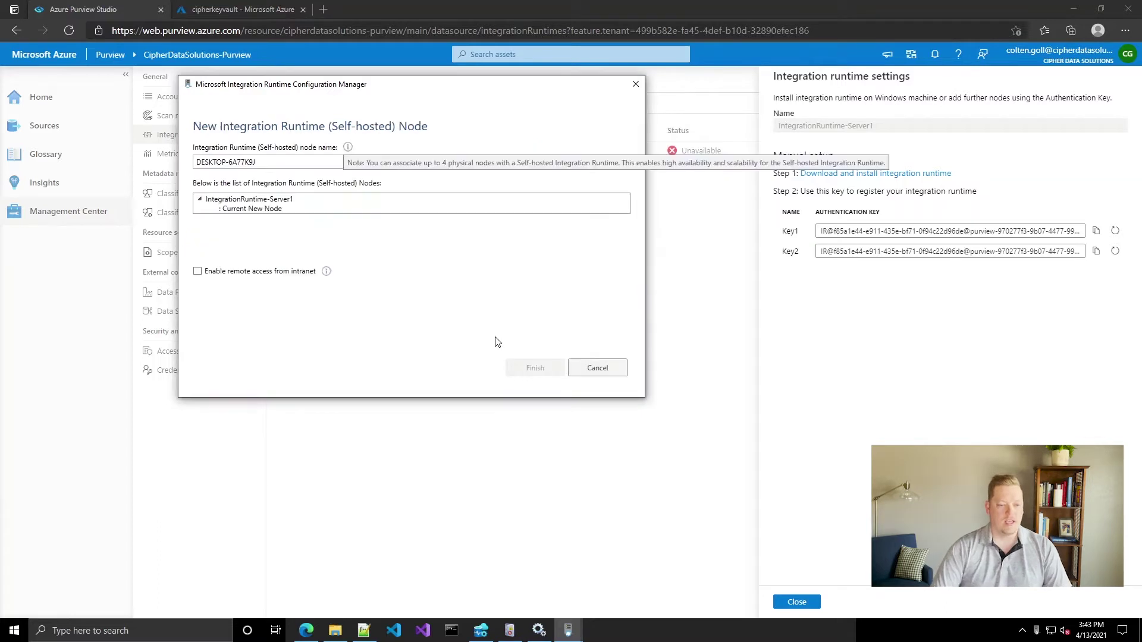
Name the new node Server1 and finish node setup.
left_click(295, 161)
double_click(295, 161)
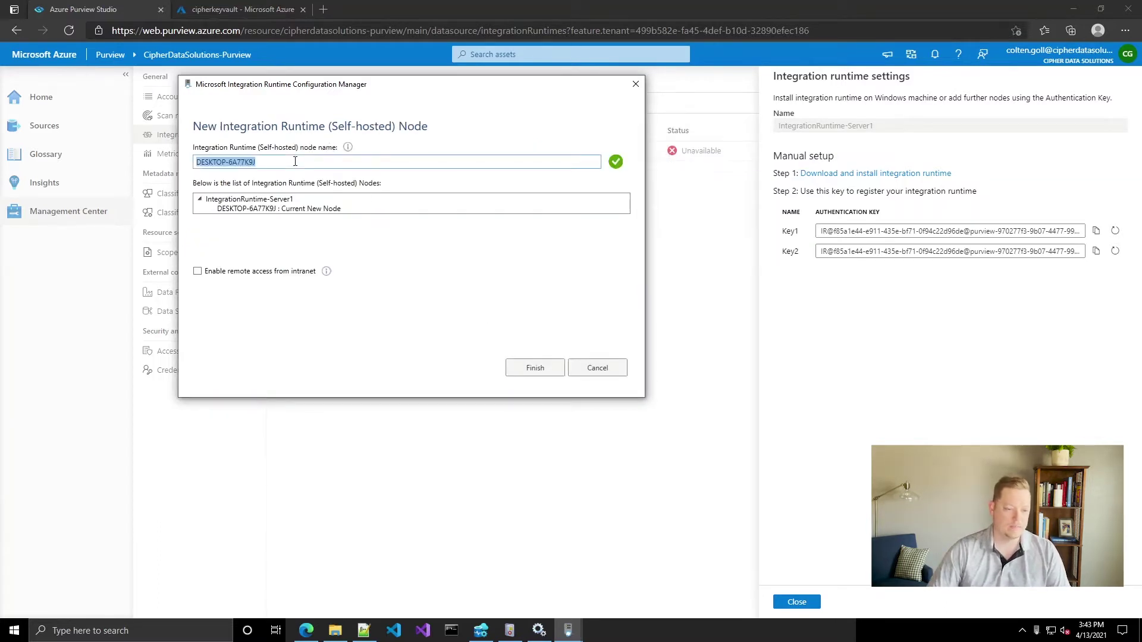
type("Server")
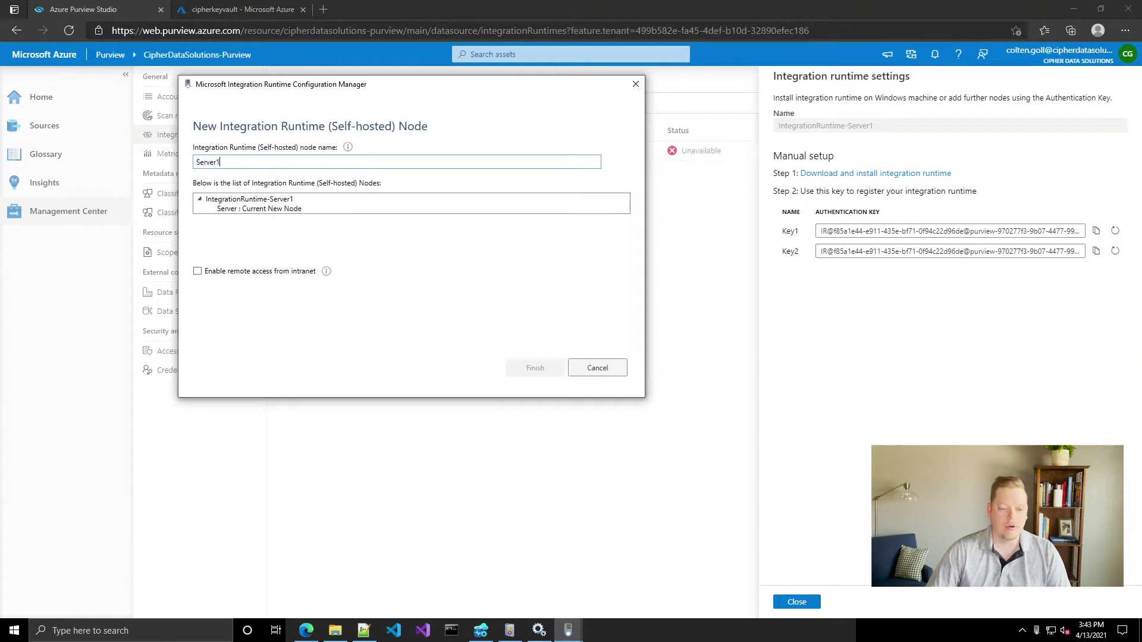
type("1")
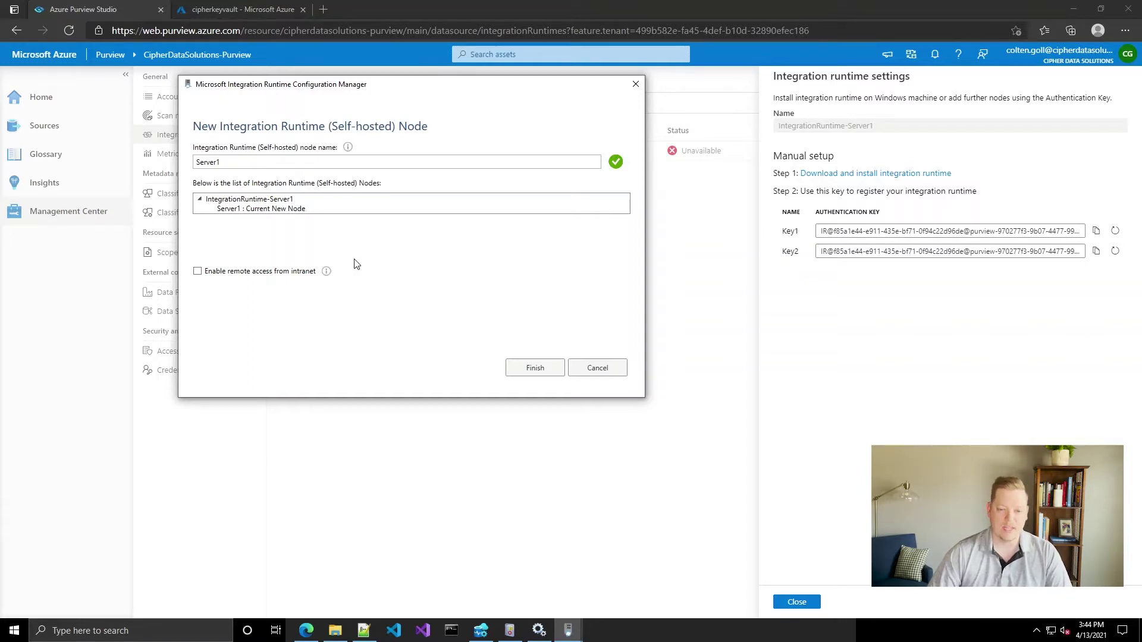
left_click(529, 365)
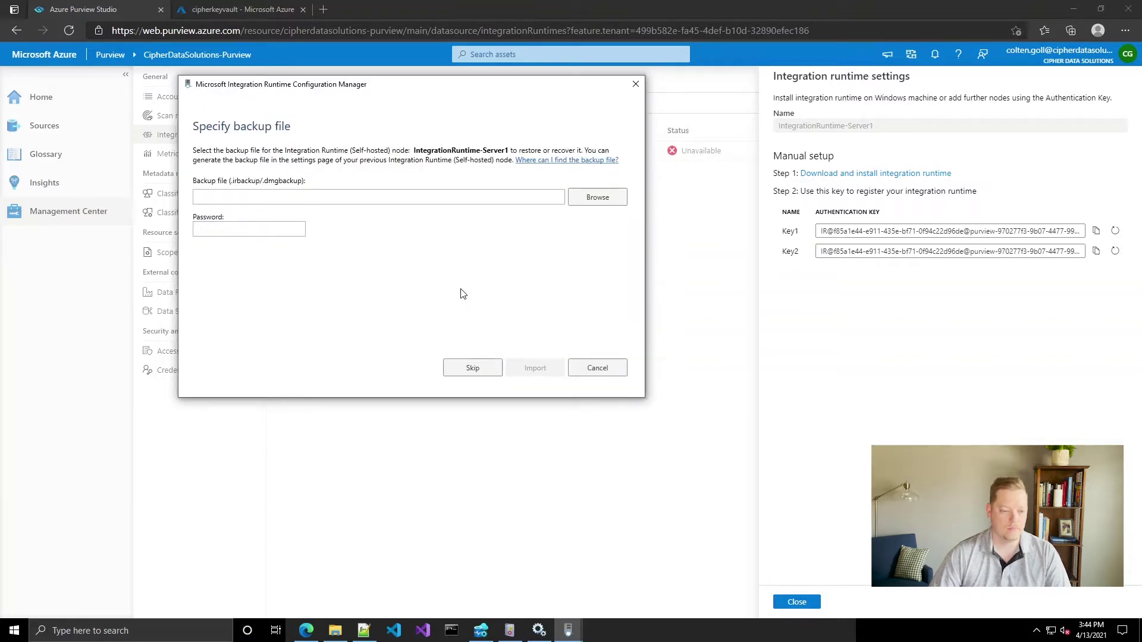
Skip restoring a backup file and confirm the warning so registration completes.
left_click(470, 373)
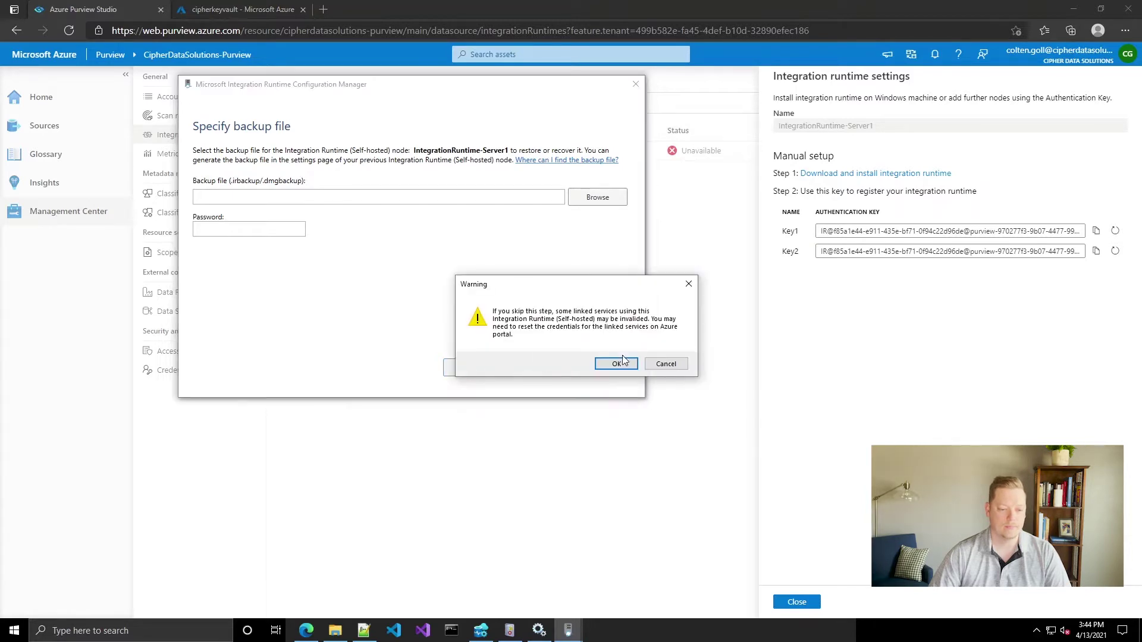
left_click(620, 365)
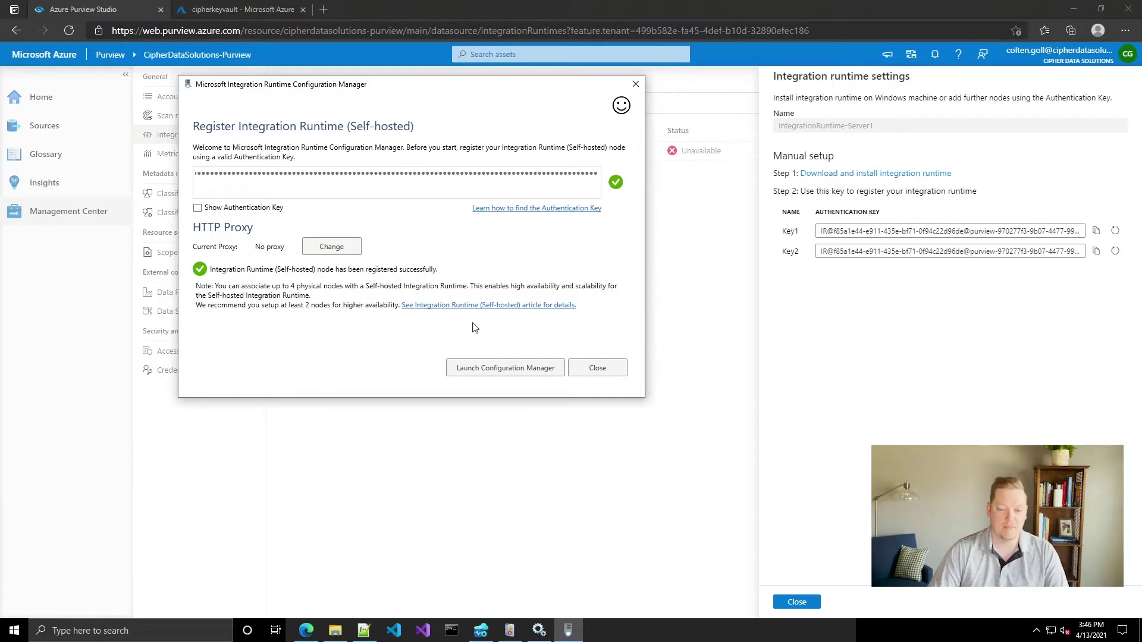
Launch Configuration Manager, go to Diagnostics, and pick SqlServer as the data source type.
left_click(507, 368)
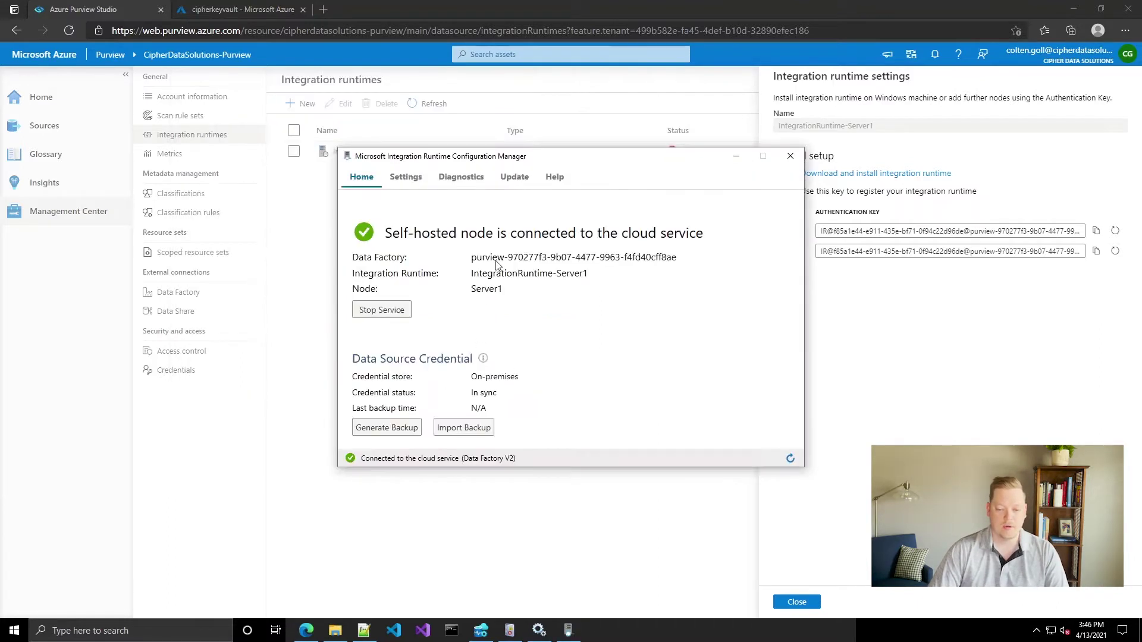
left_click_drag(586, 158, 425, 91)
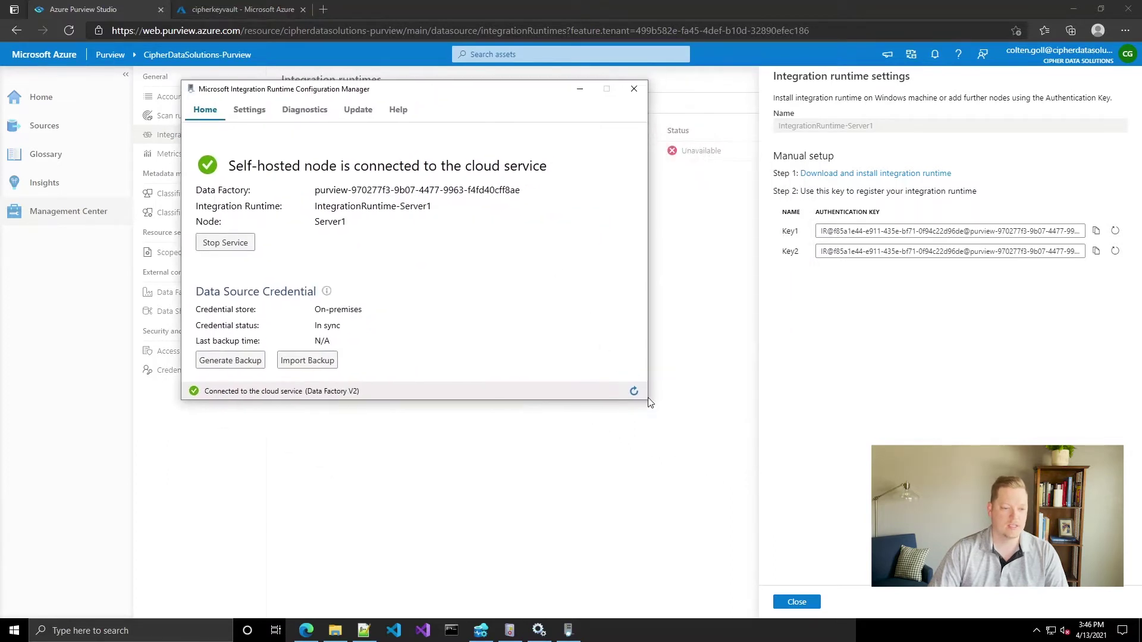
left_click(251, 116)
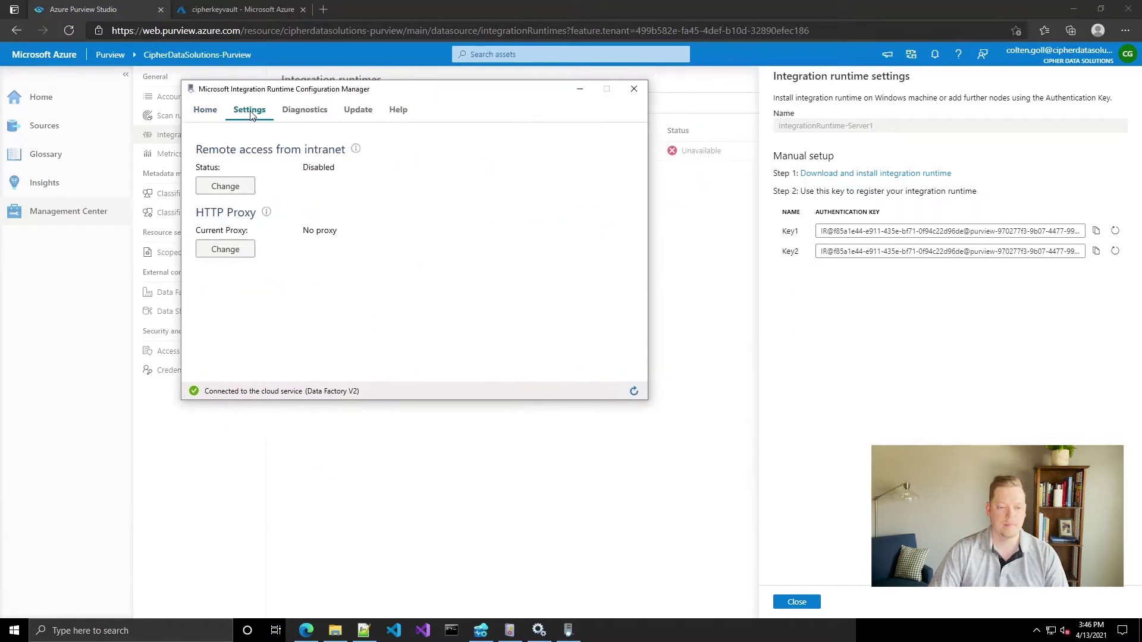
left_click(296, 115)
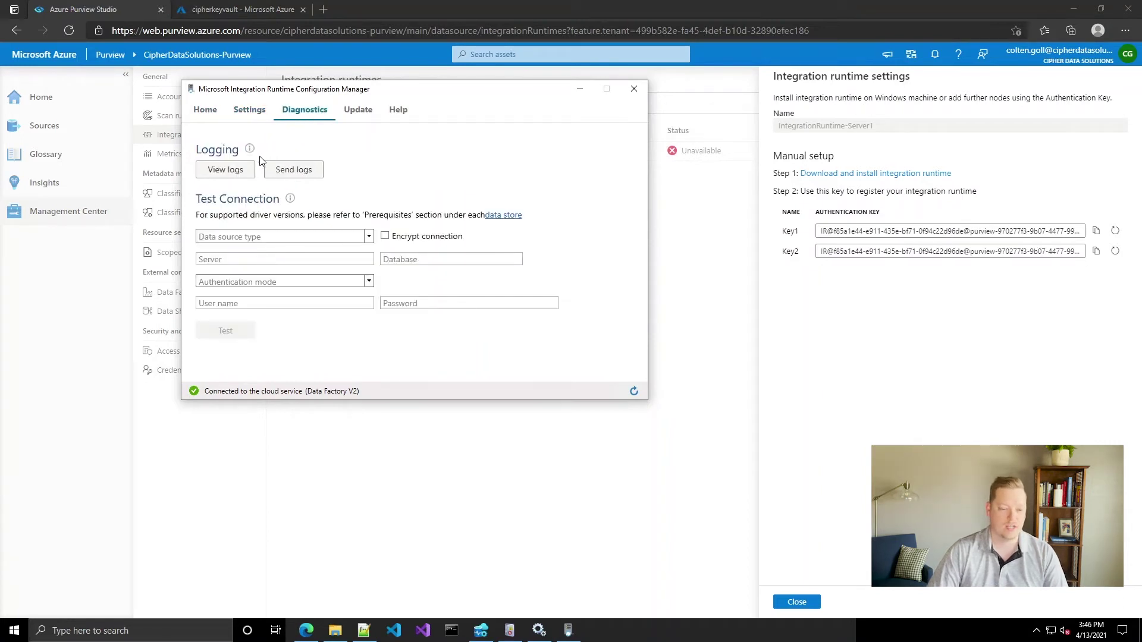
left_click(272, 238)
left_click(256, 251)
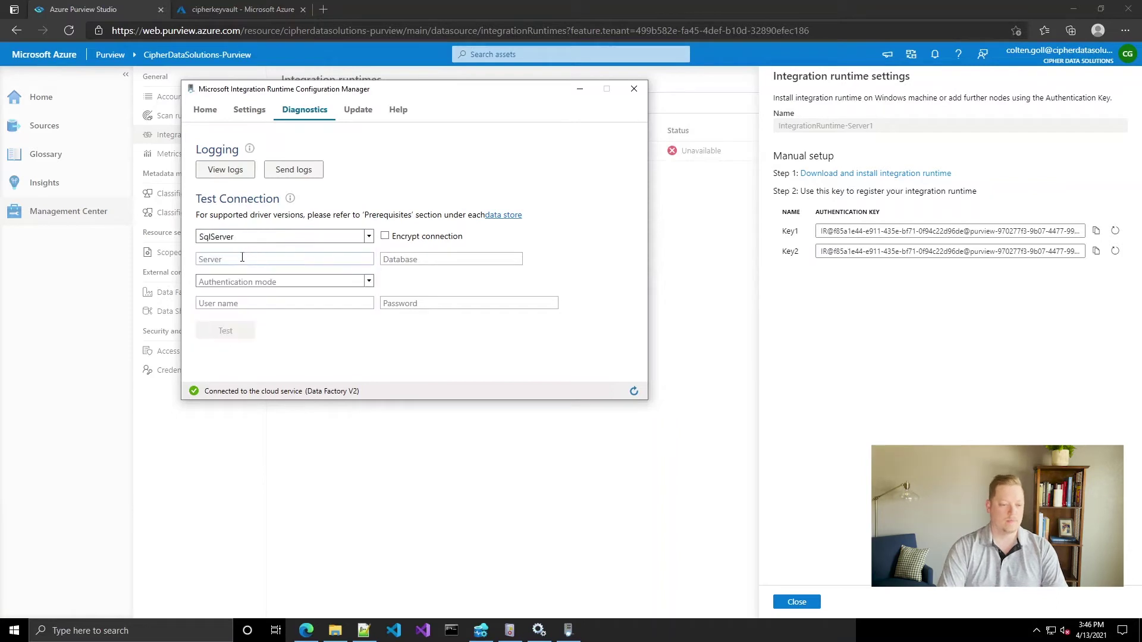
Enter server localhost\SQLEXPRESS, database AdventureWorksDW2019, Basic authentication, and the SQL user name and password.
left_click(243, 259)
type("localhost")
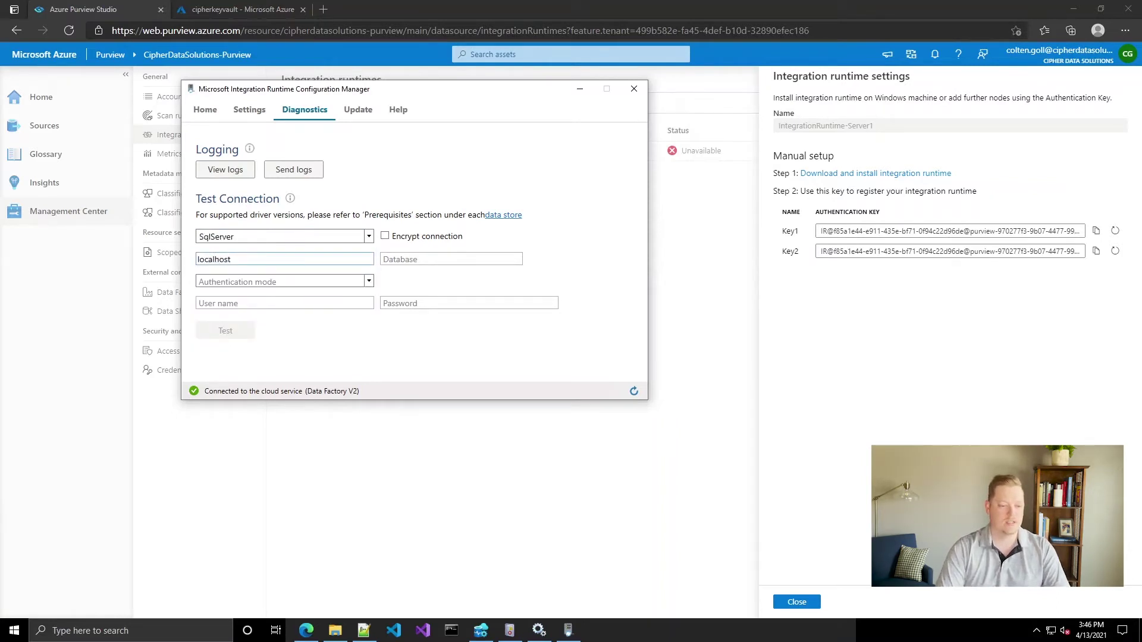
type("\\SQLEXPRE")
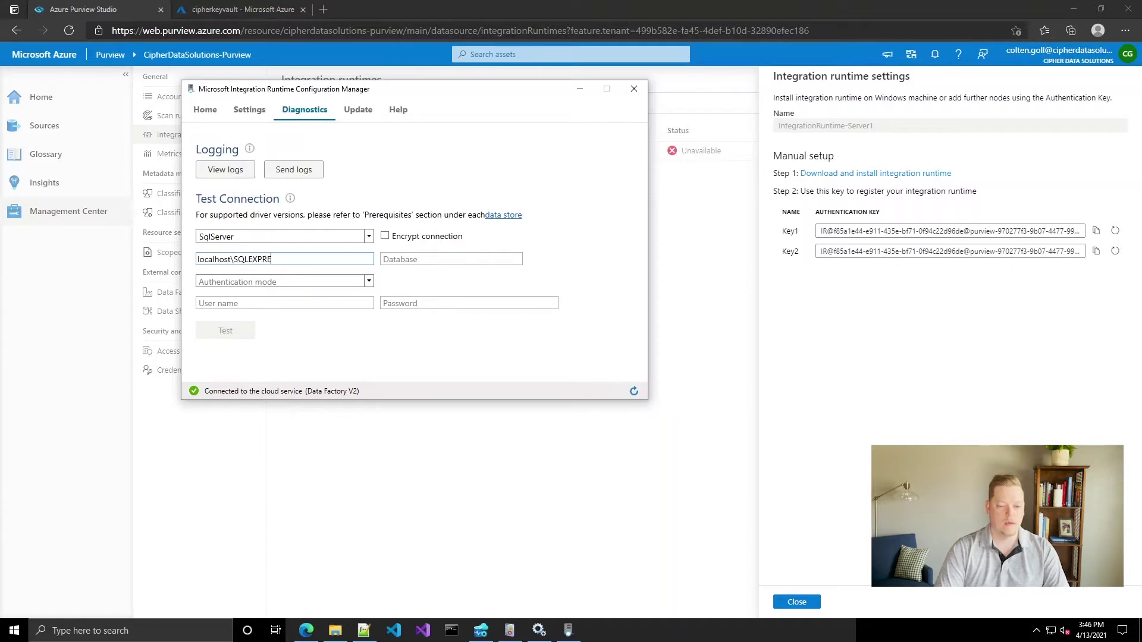
type("SS")
key("Tab")
type("Ad")
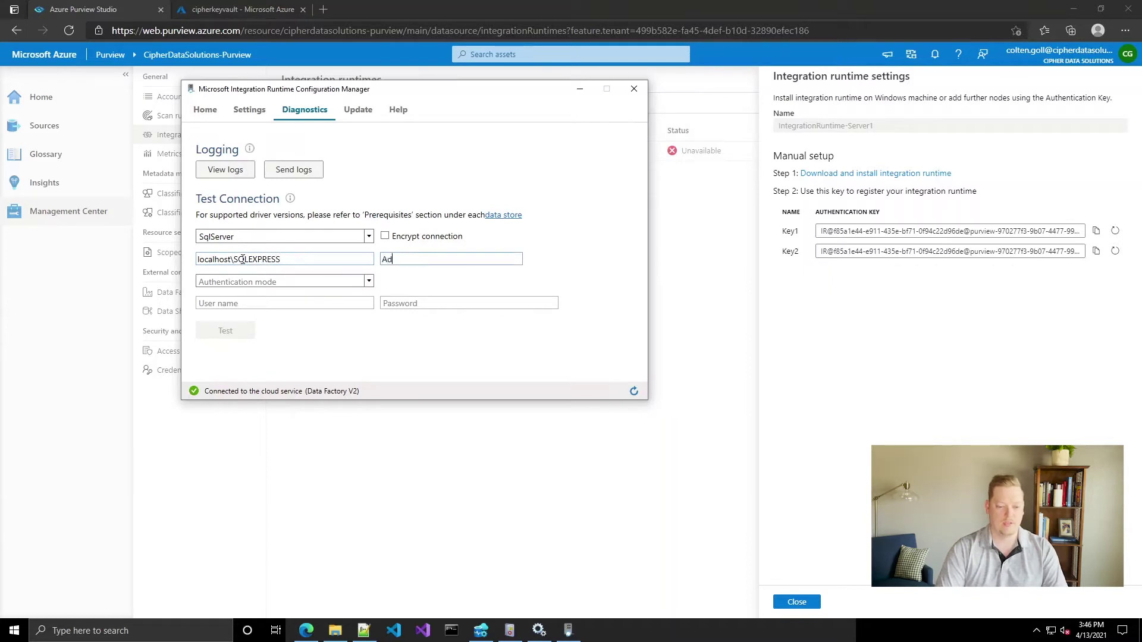
type("ventureWor")
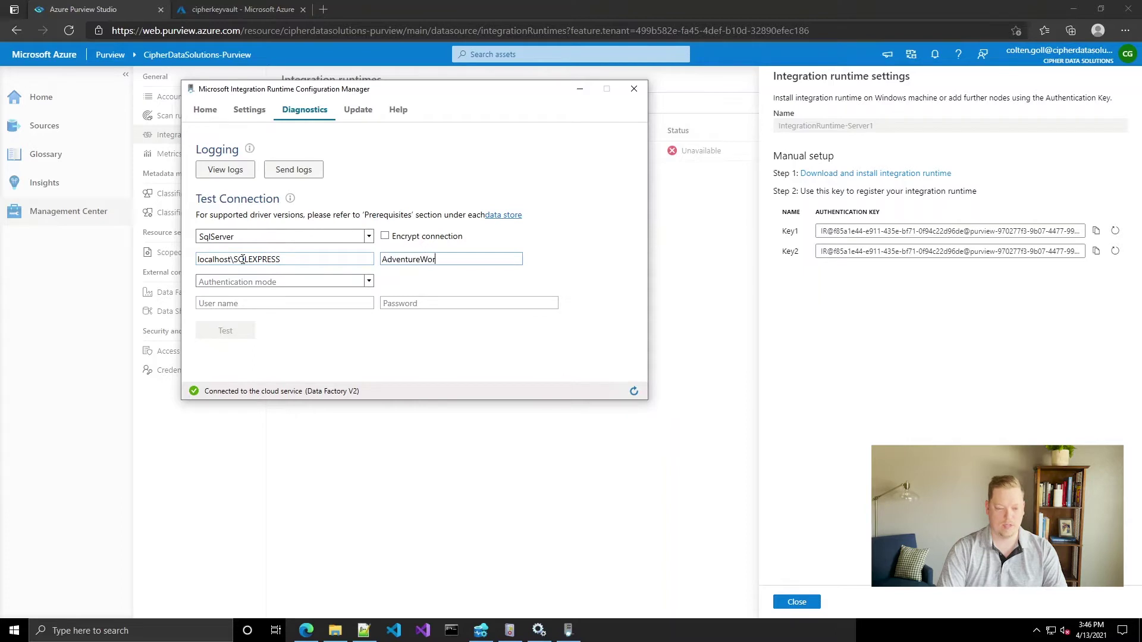
type("ksDW2019")
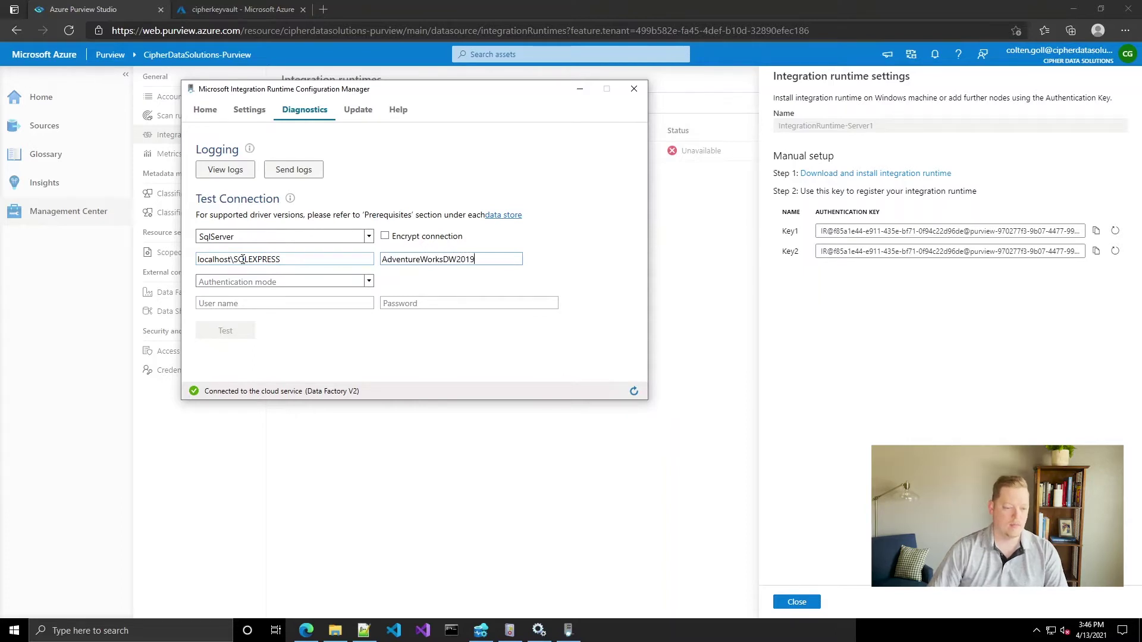
key("Tab")
key("Down")
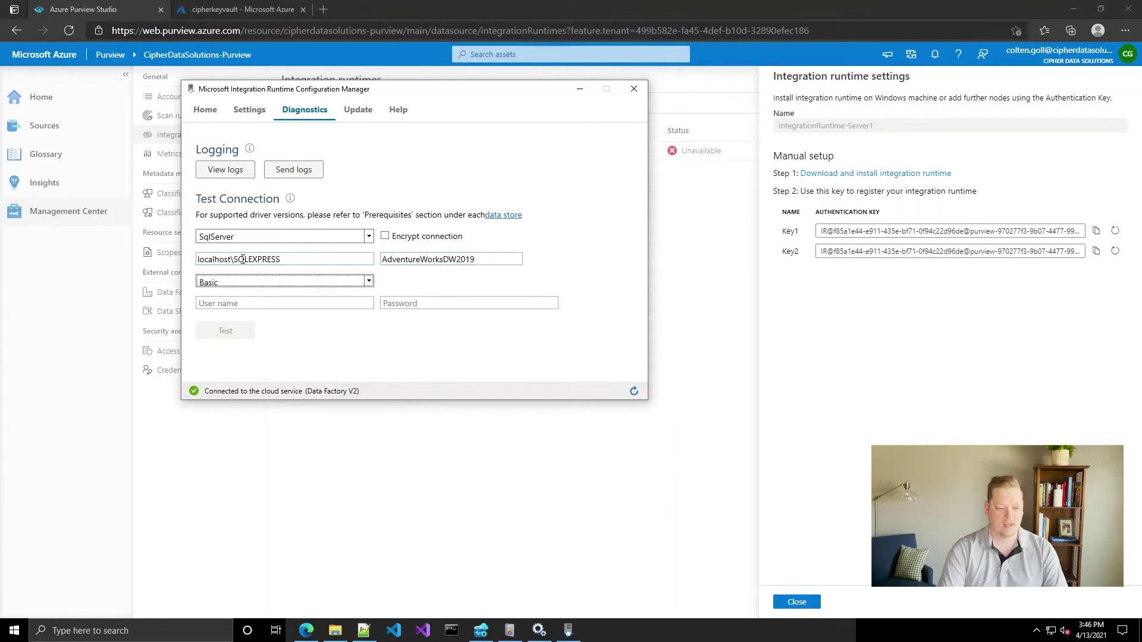
key("Tab")
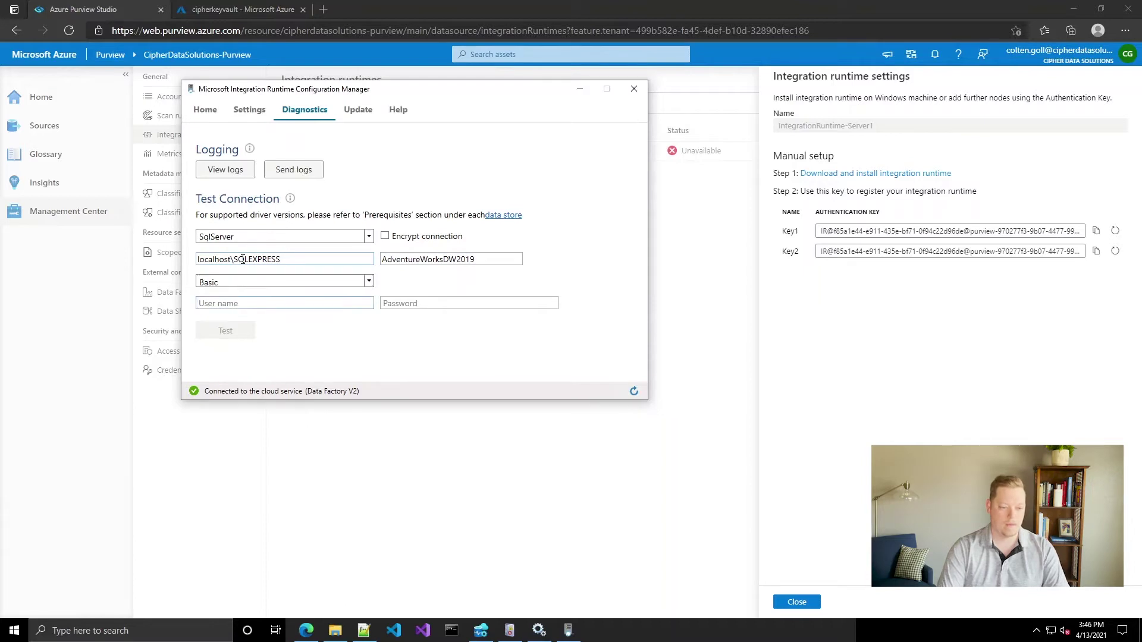
type("colten")
key("Tab")
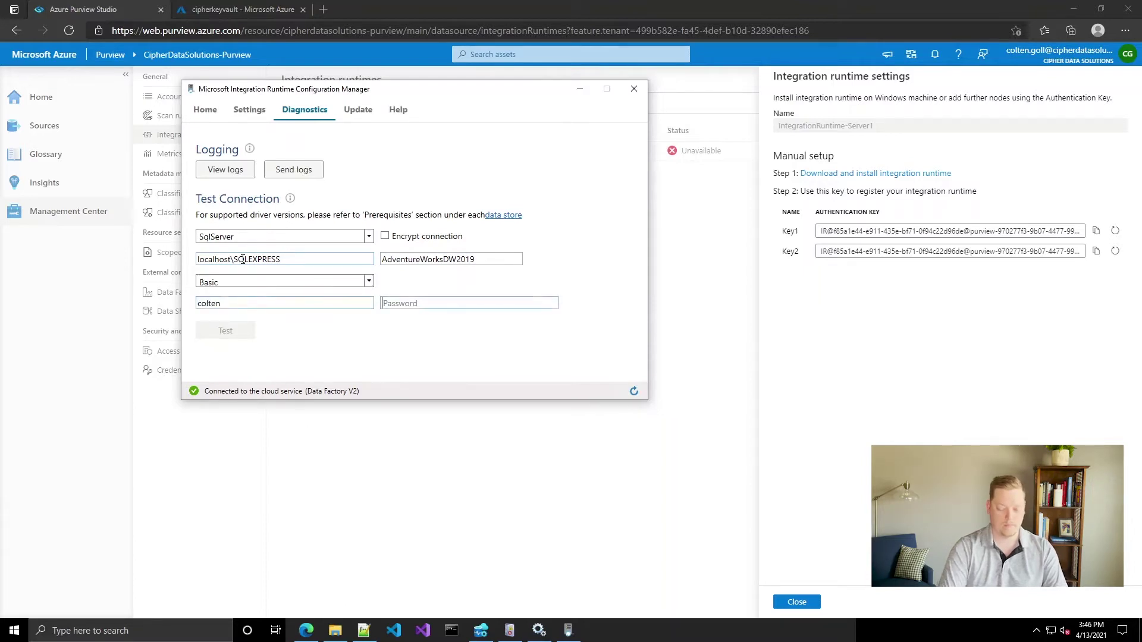
type("•••••••••••")
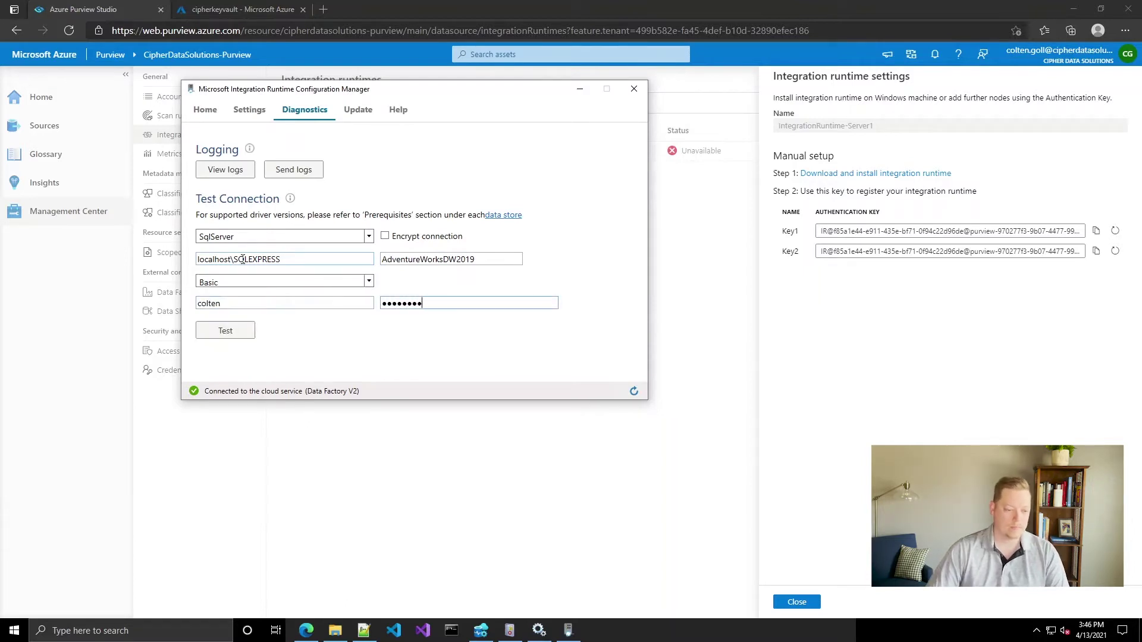
type("•••")
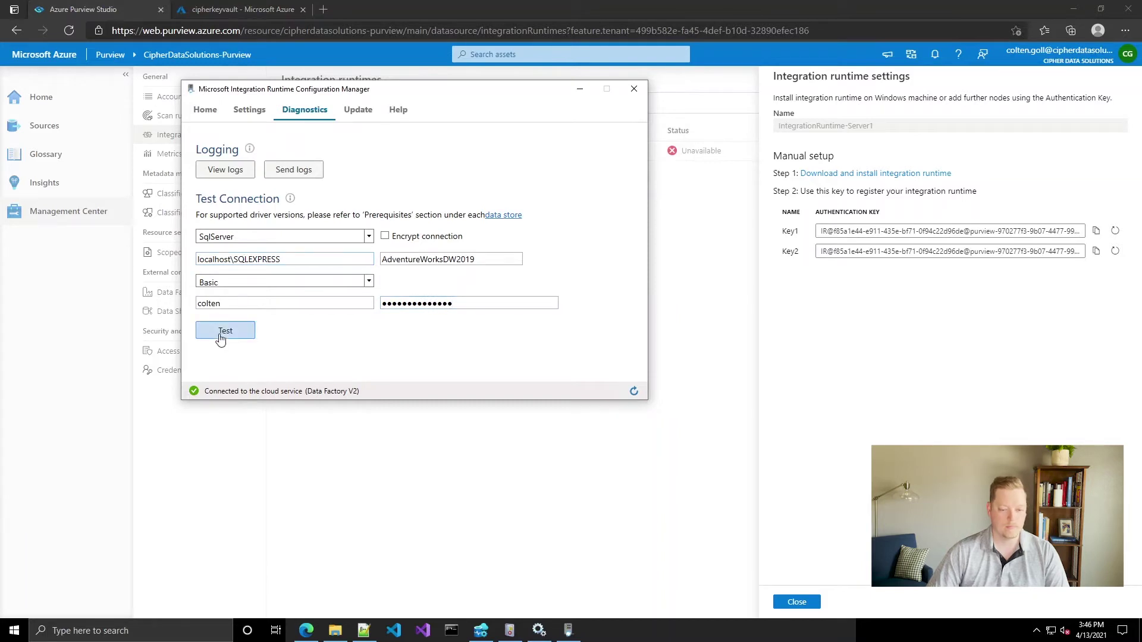
Test the SQL connection and read the resulting Bad JSON escape error.
left_click(222, 332)
scroll(422, 328, "down", 1)
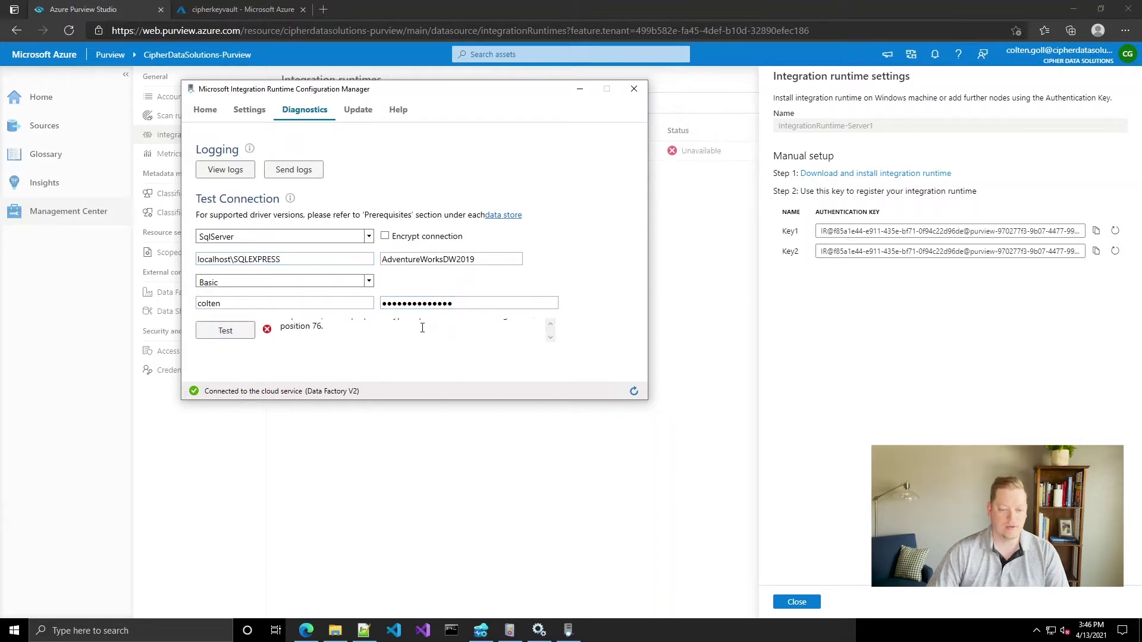
scroll(423, 327, "up", 2)
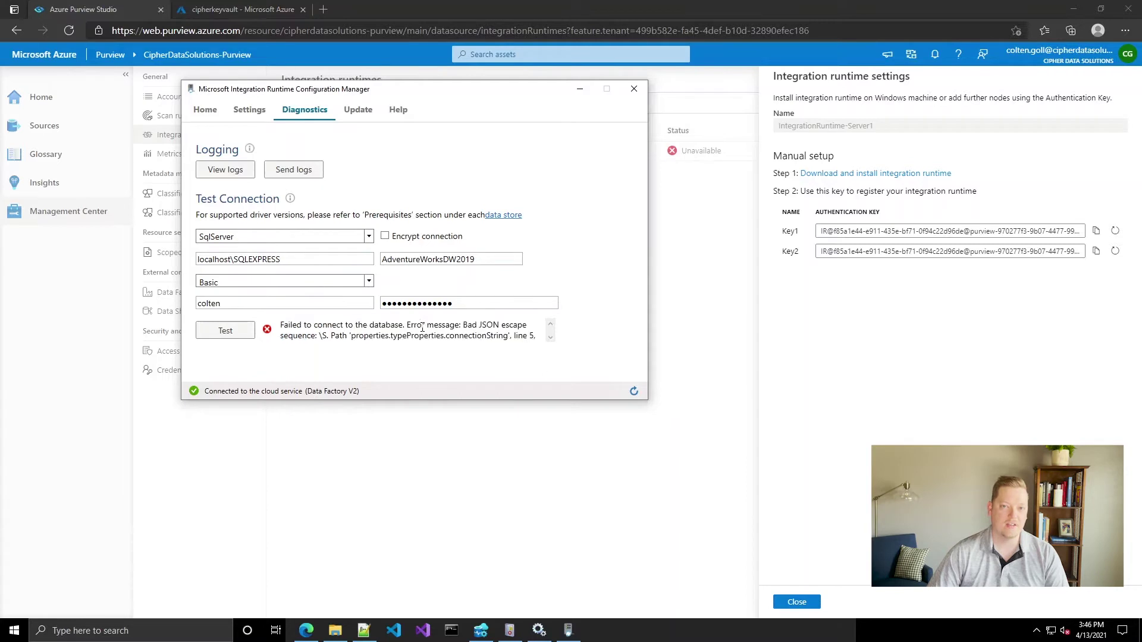
left_click(550, 339)
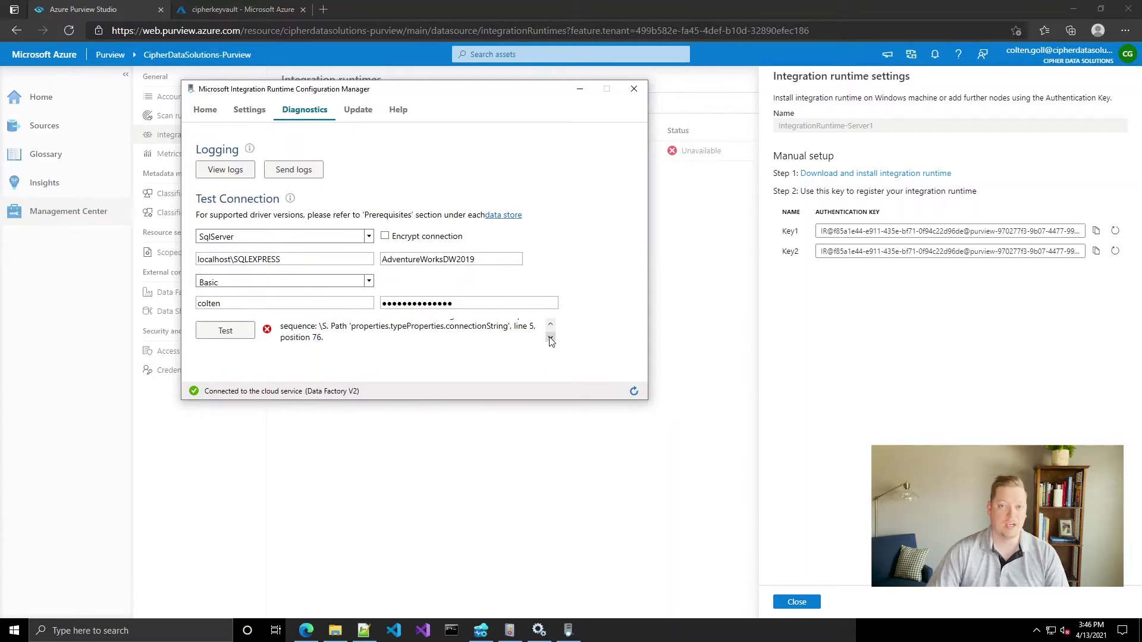
left_click(550, 324)
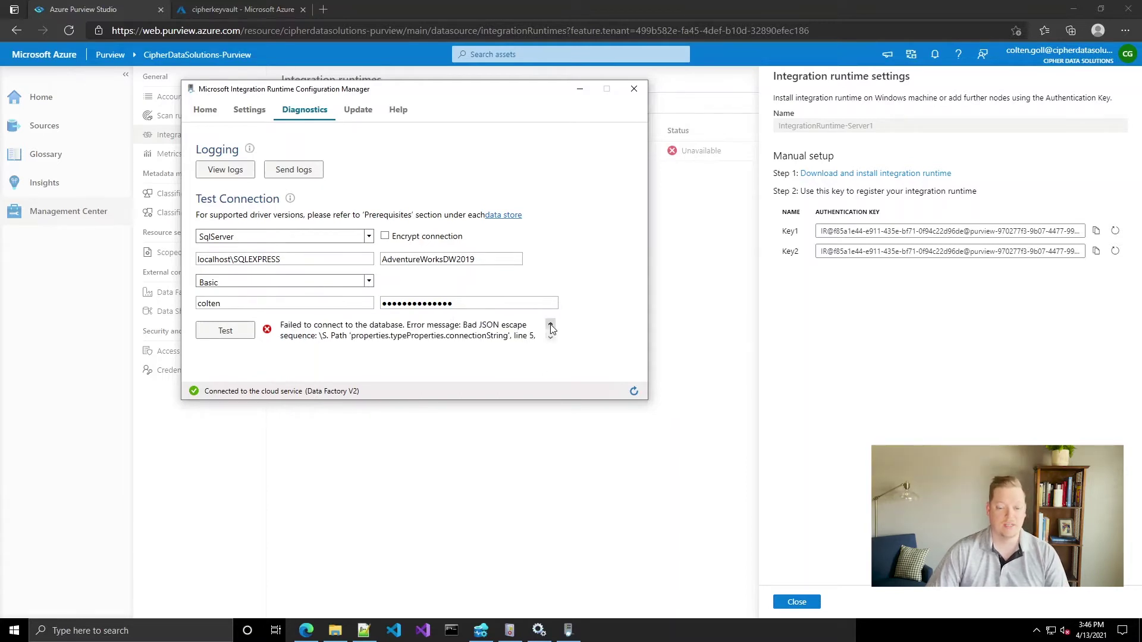
Change the server to localhost\\SQLEXPRESS and re-test the connection successfully.
left_click(233, 259)
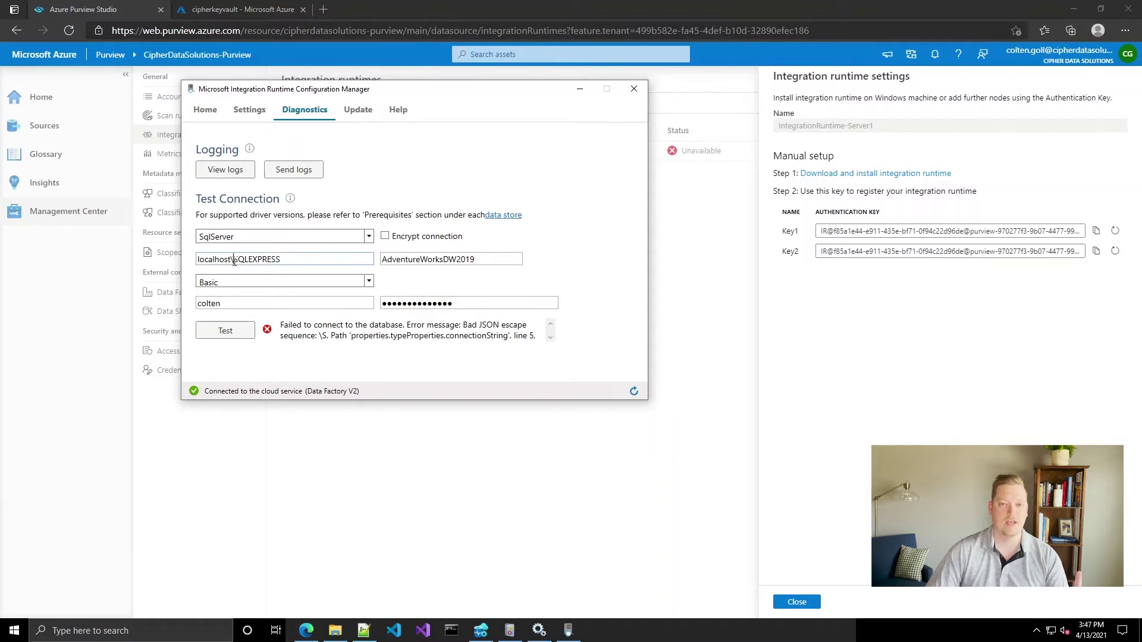
type("\\")
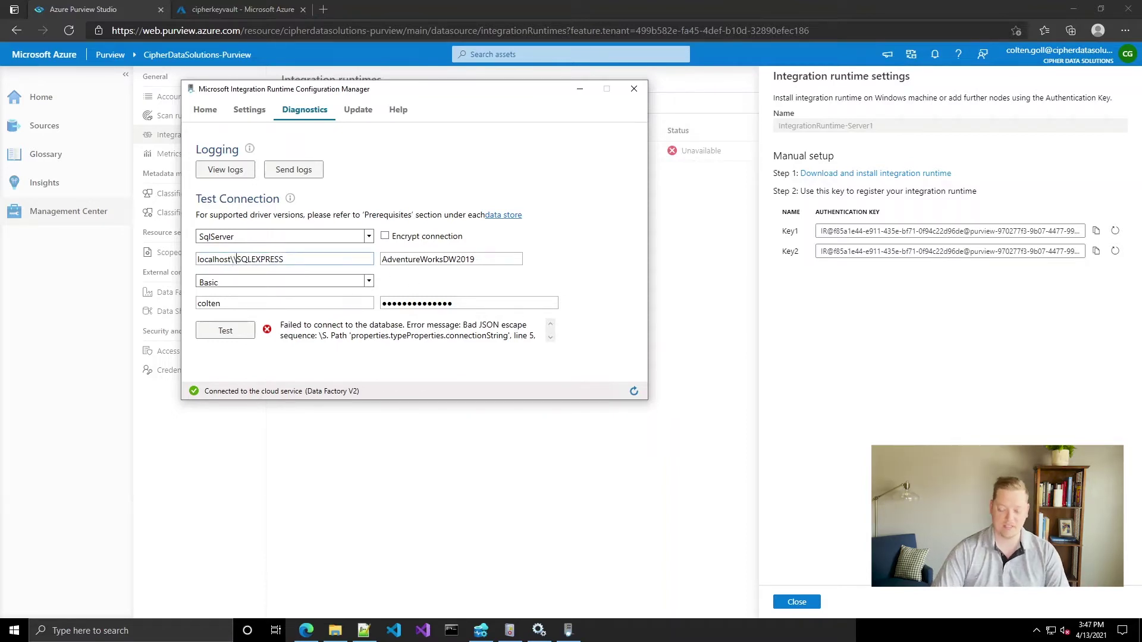
key("BackSpace")
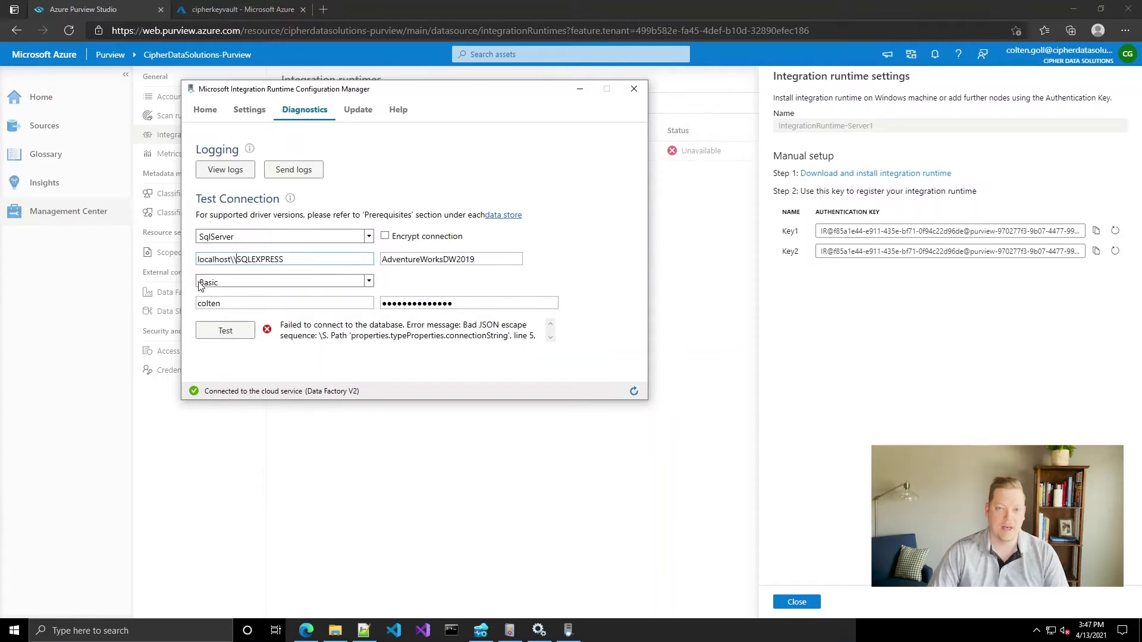
type("\\")
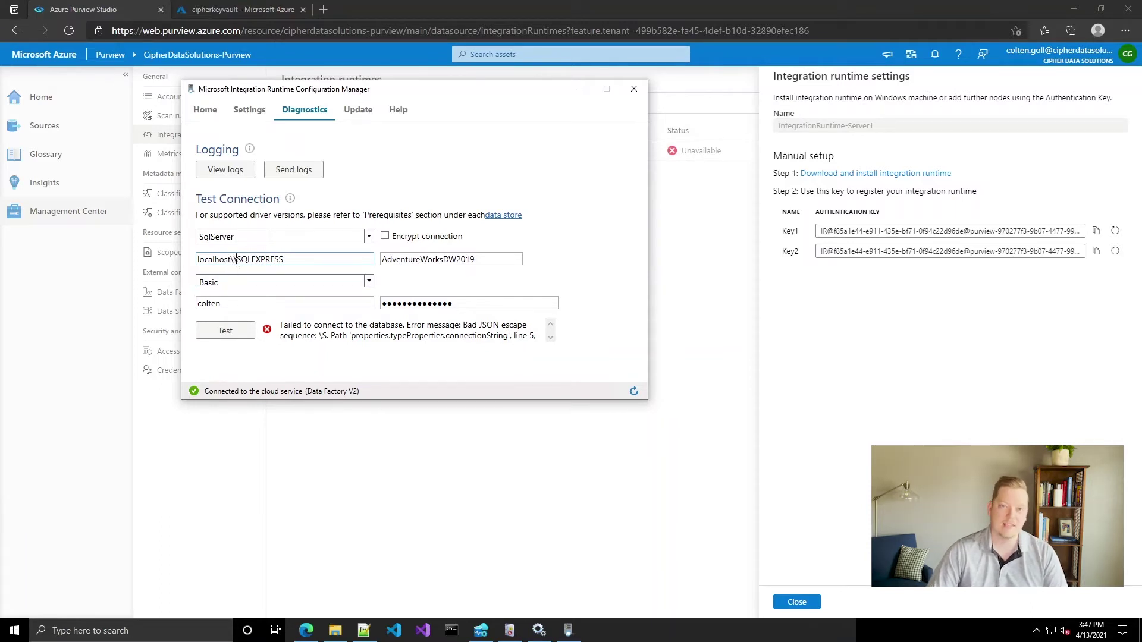
left_click(231, 330)
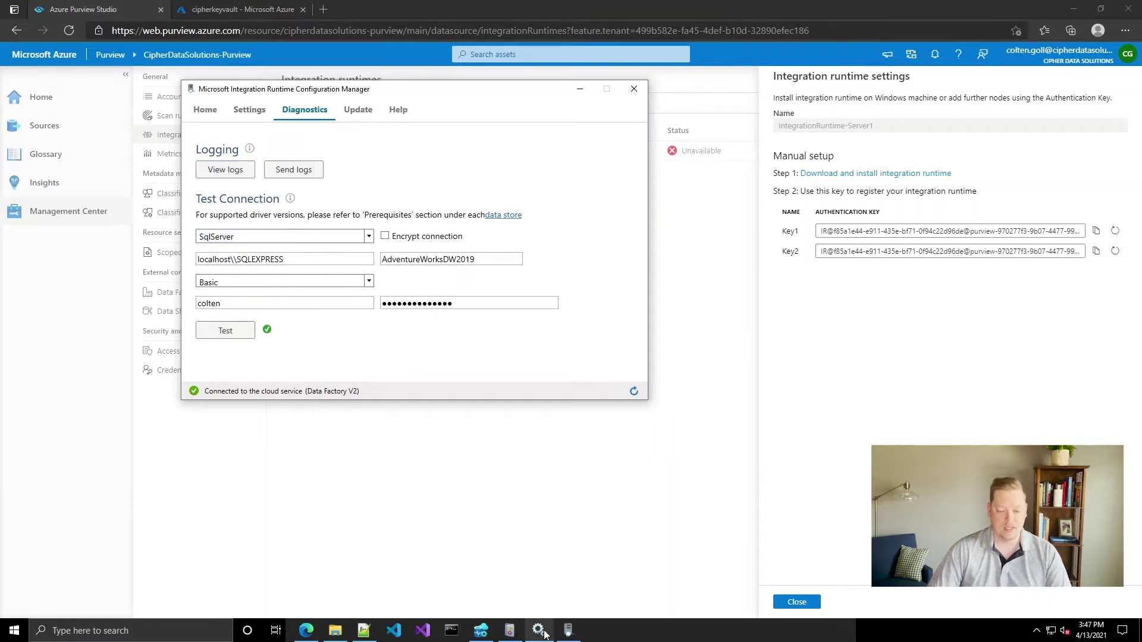
Refresh the Connectors – Integration Runtime log, review several events' details, then minimize Event Viewer.
left_click(510, 631)
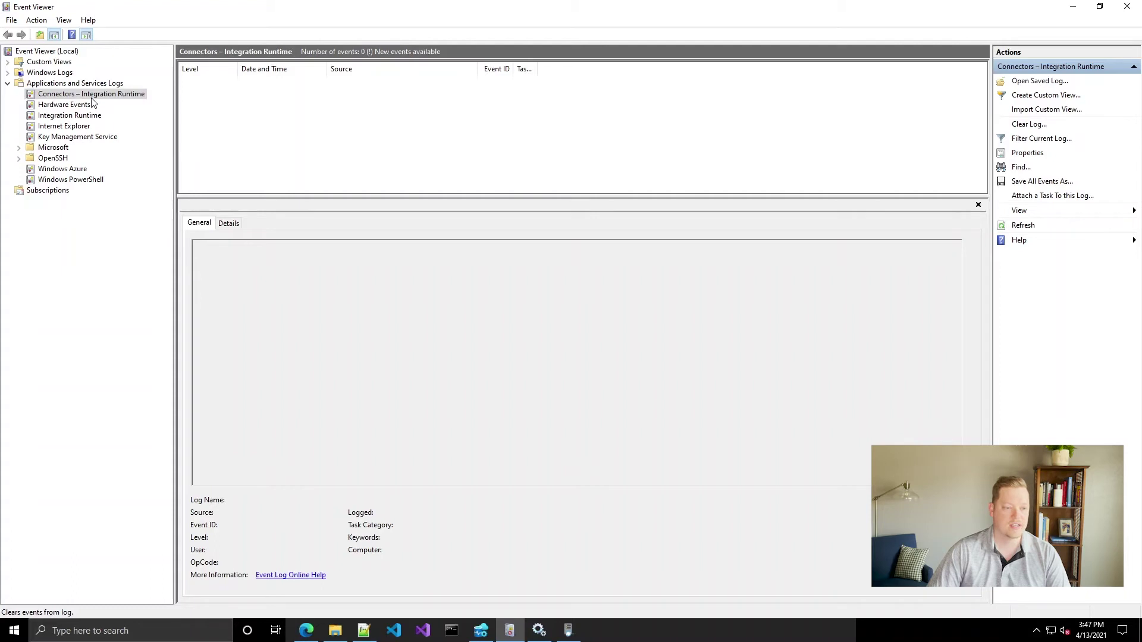
left_click(37, 20)
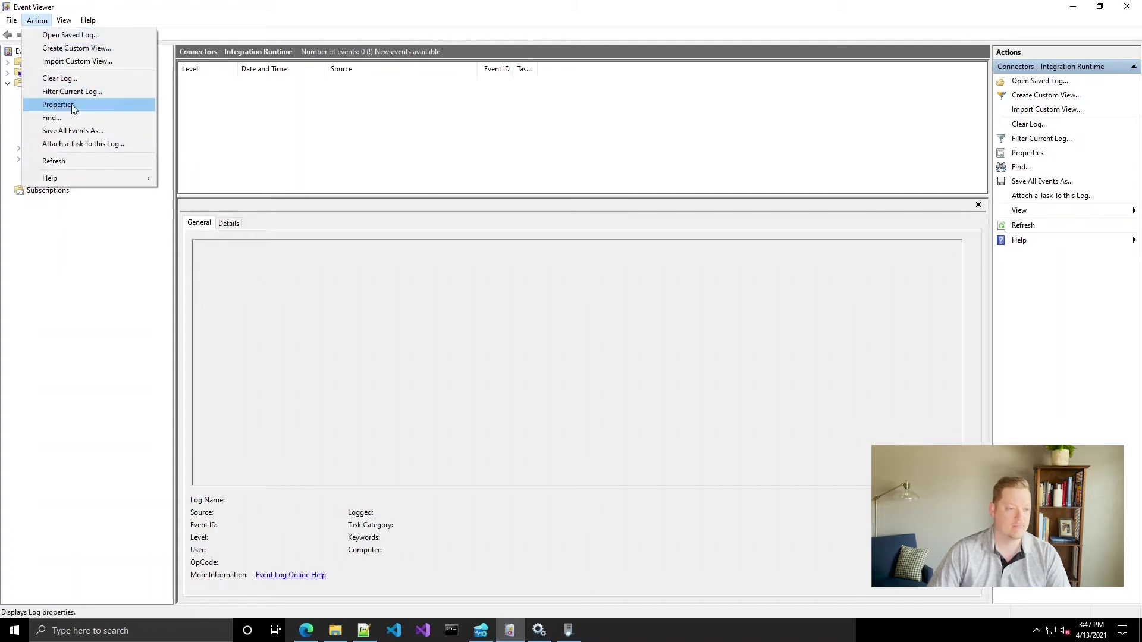
left_click(53, 161)
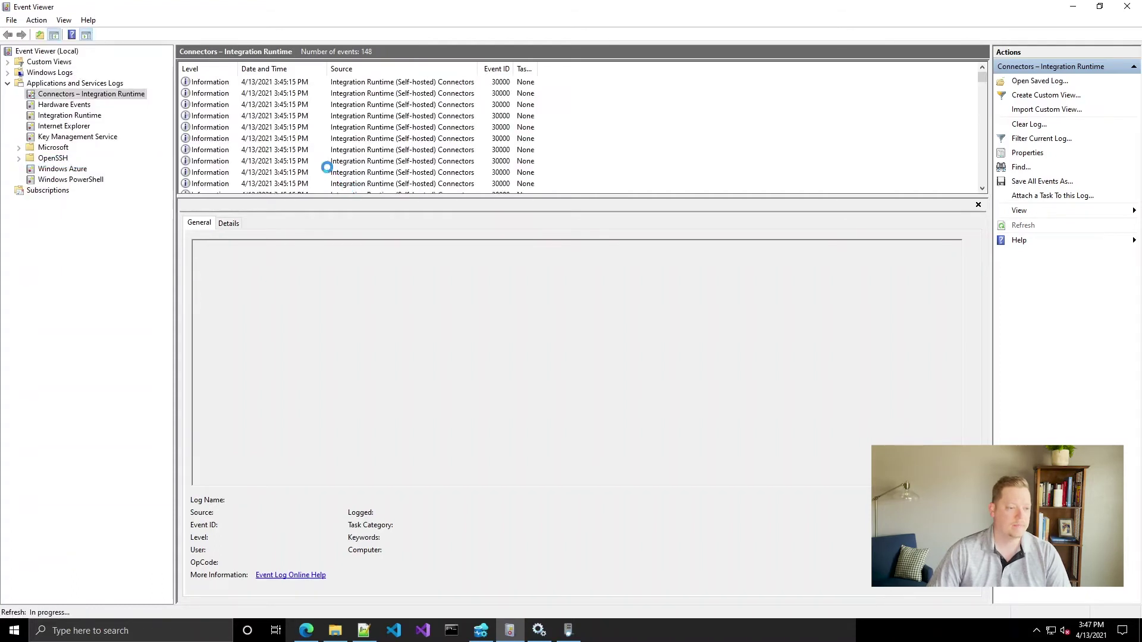
left_click(393, 95)
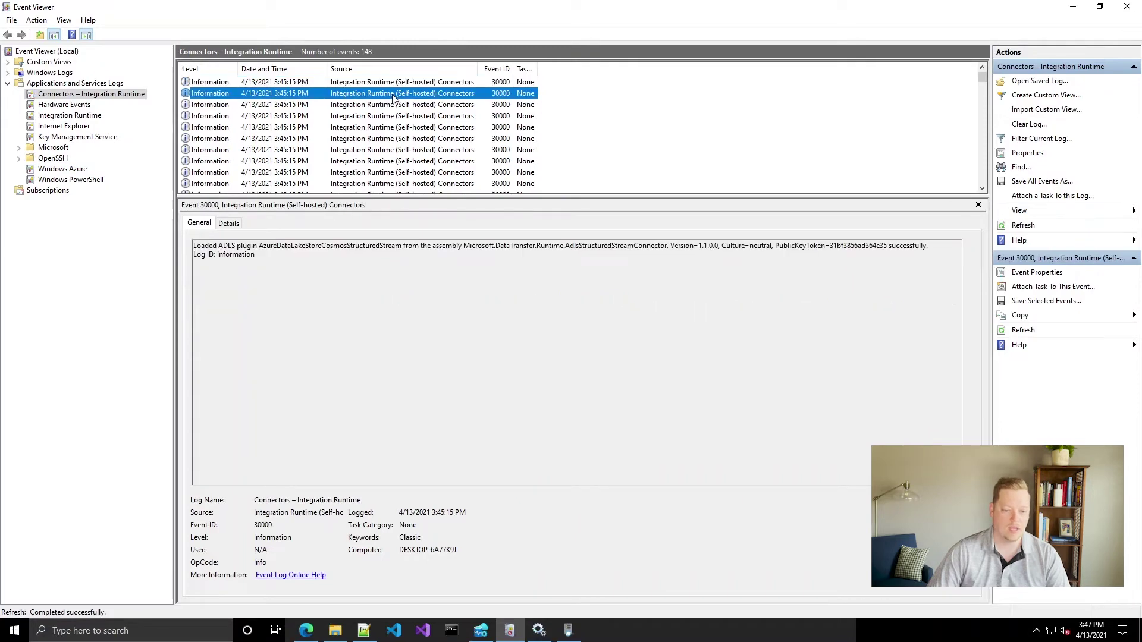
left_click(381, 106)
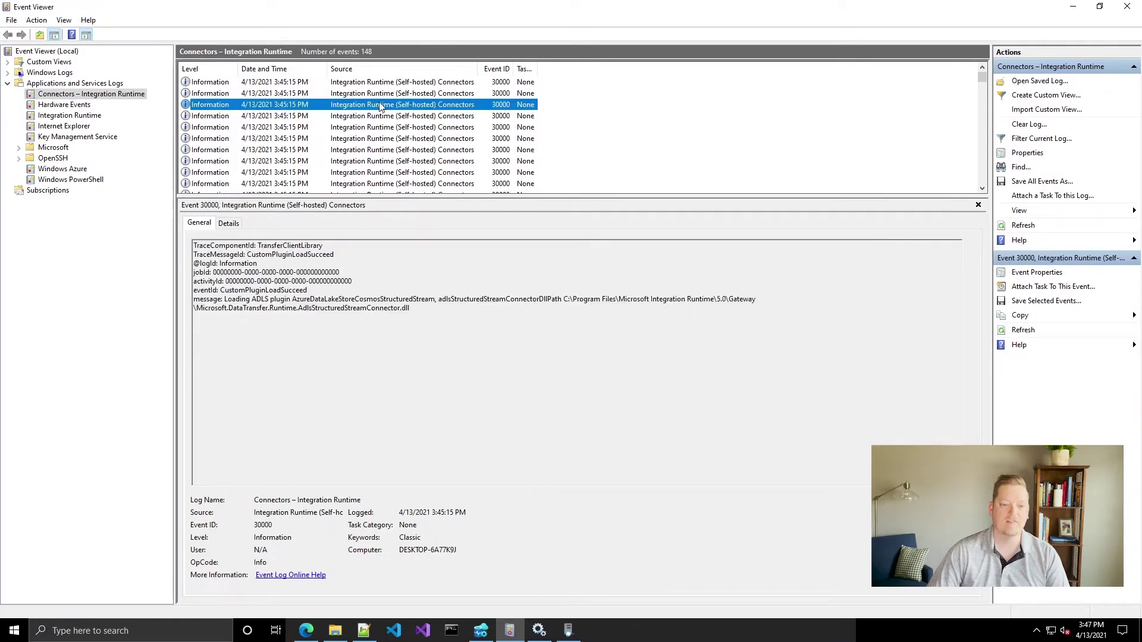
left_click(376, 96)
left_click(376, 85)
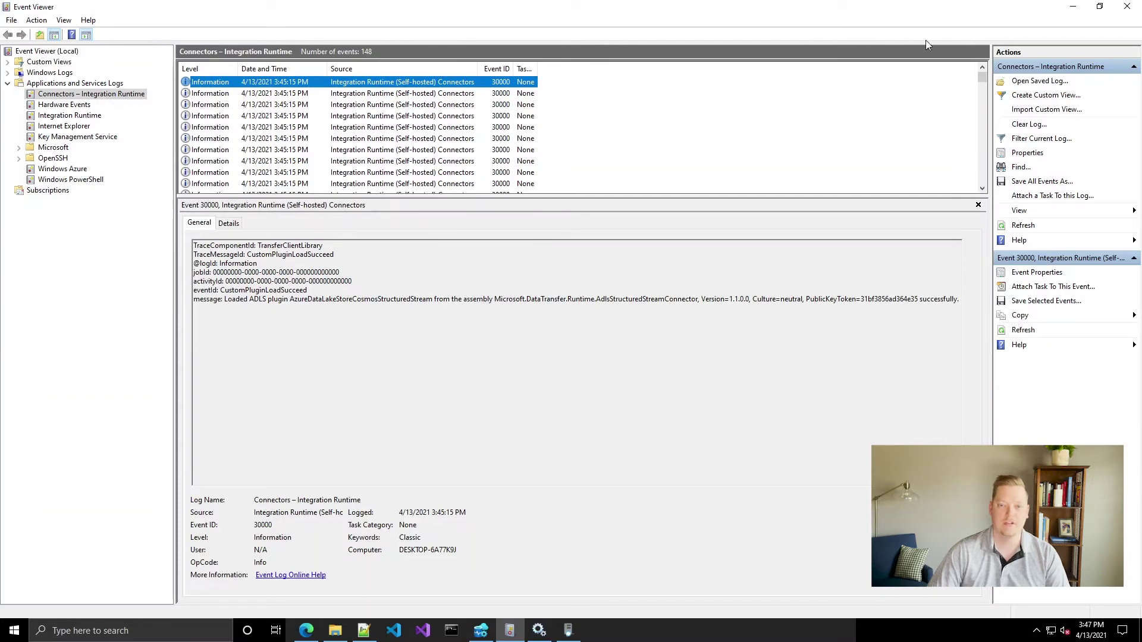
left_click(1072, 7)
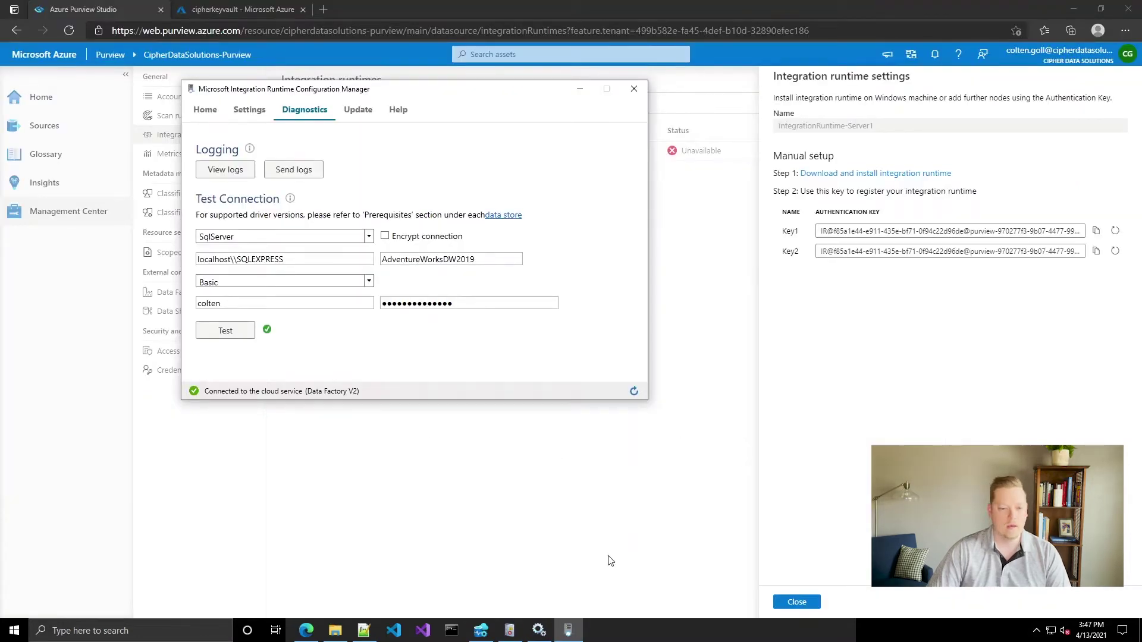
left_click(539, 631)
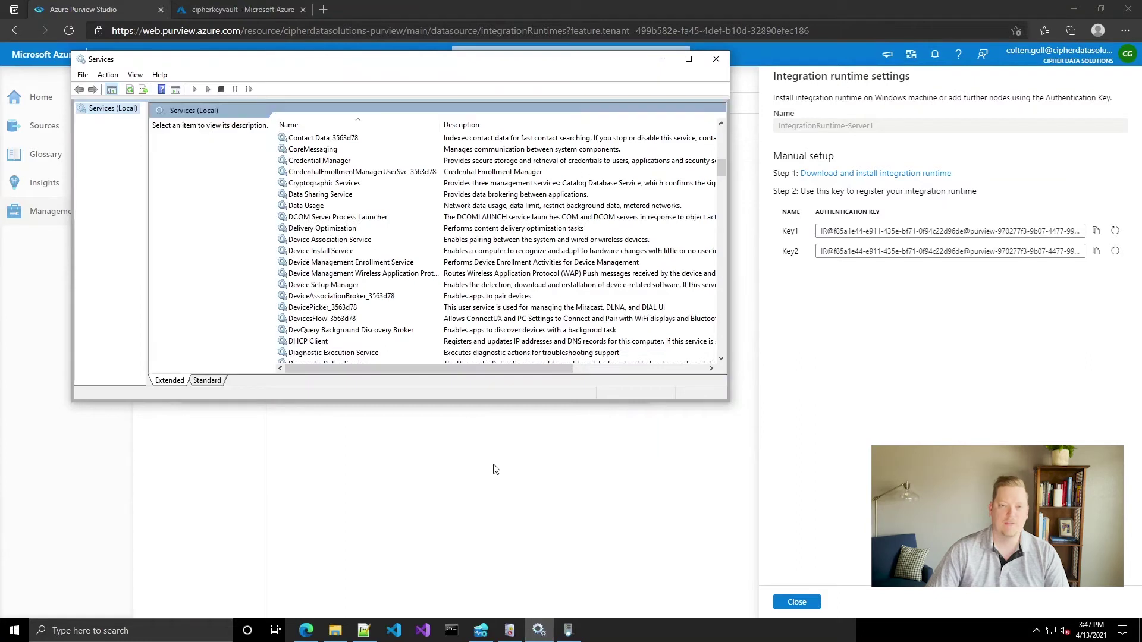
left_click(108, 75)
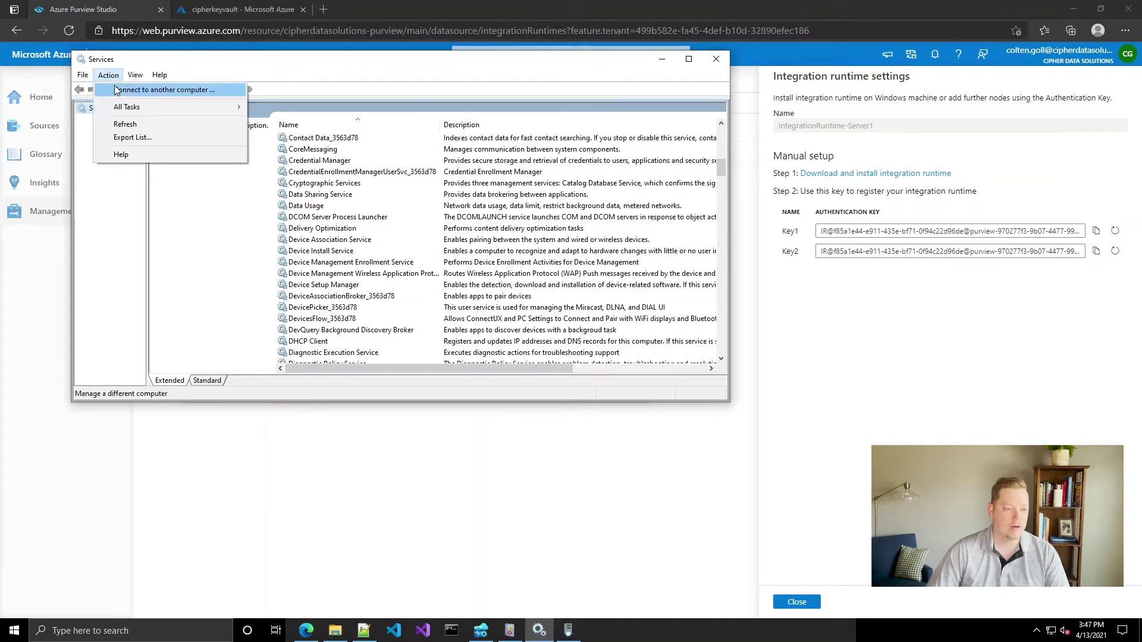
left_click(127, 124)
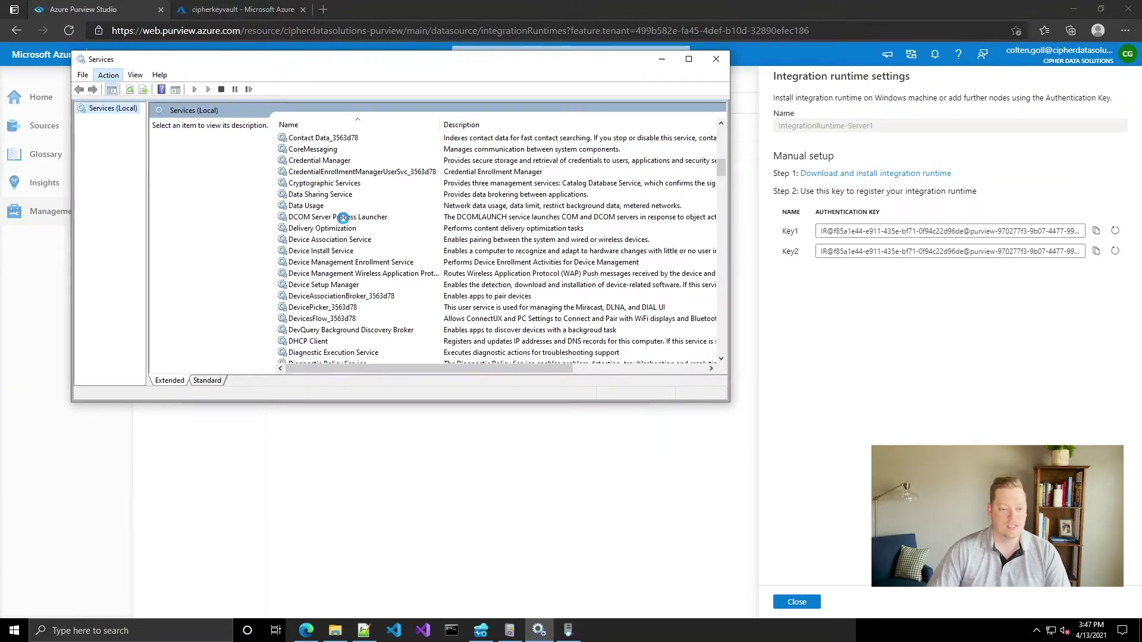
scroll(344, 219, "down", 2)
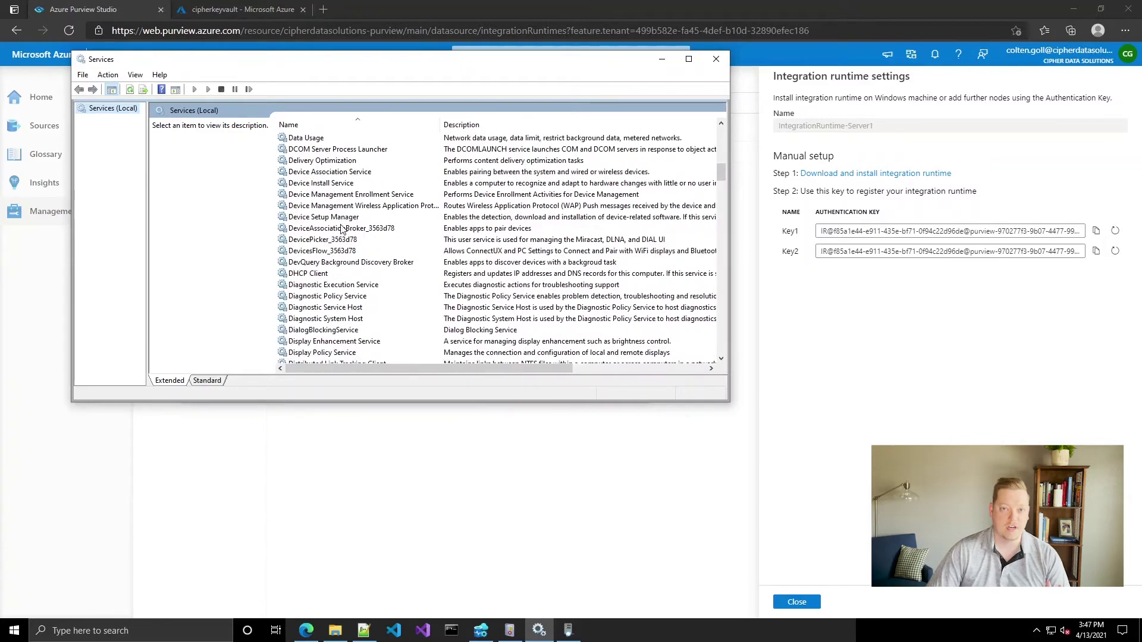
scroll(344, 232, "down", 7)
scroll(344, 253, "down", 2)
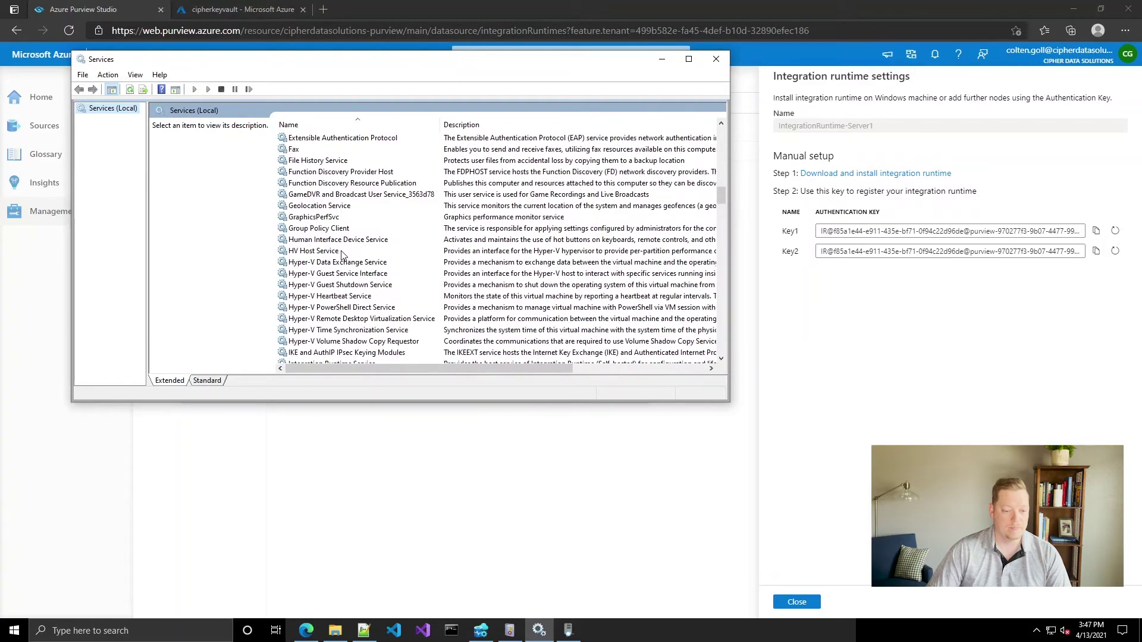
scroll(343, 256, "up", 2)
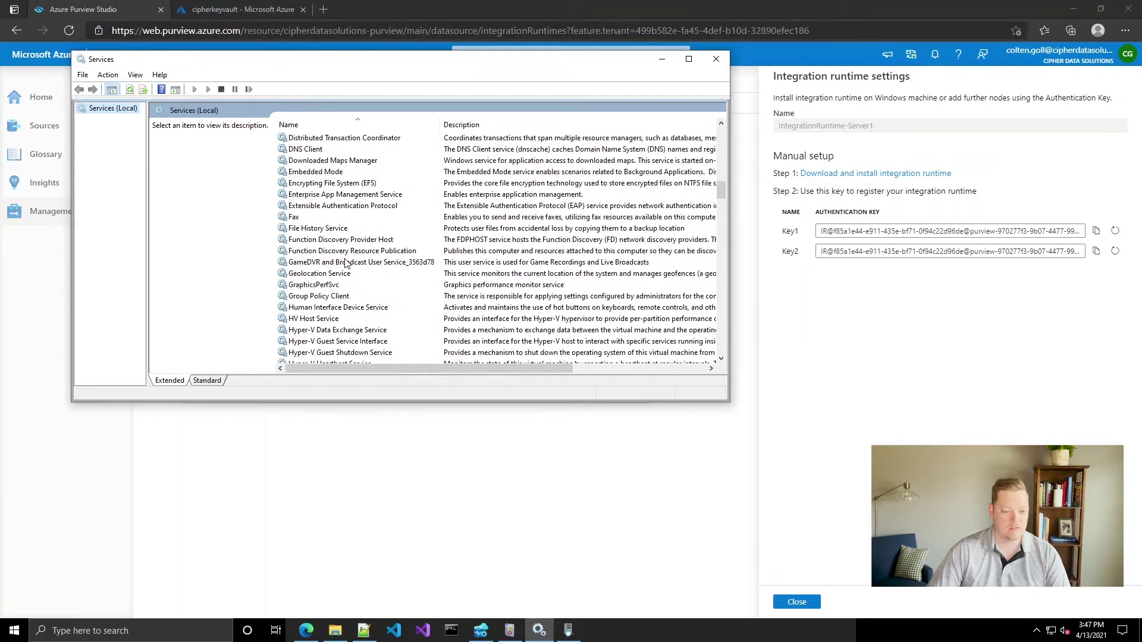
scroll(346, 264, "down", 6)
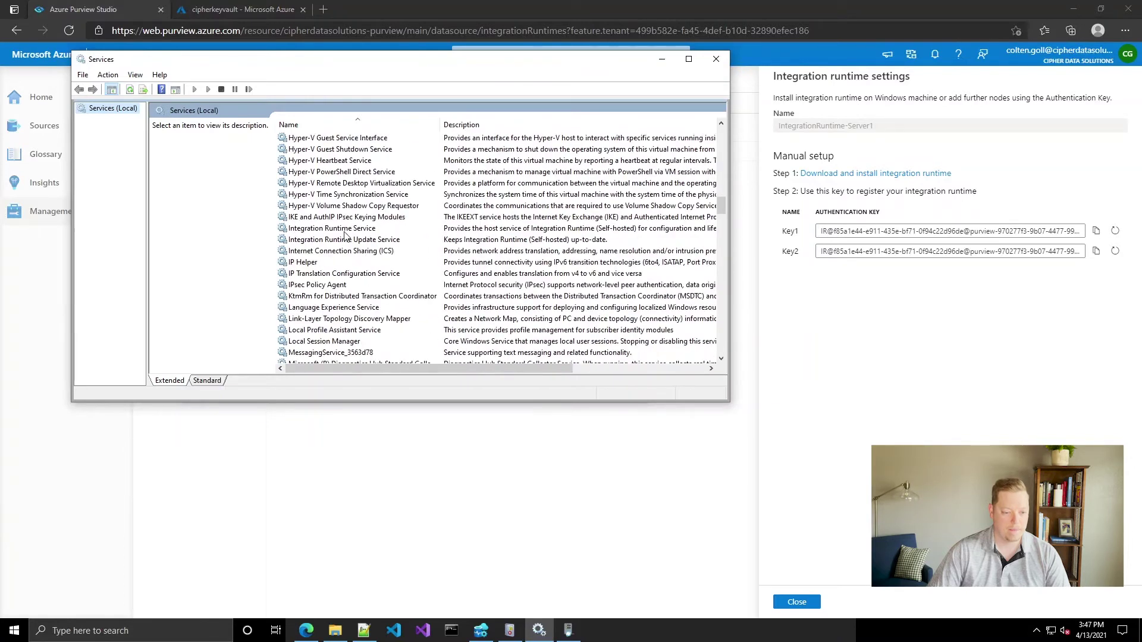
left_click(346, 230)
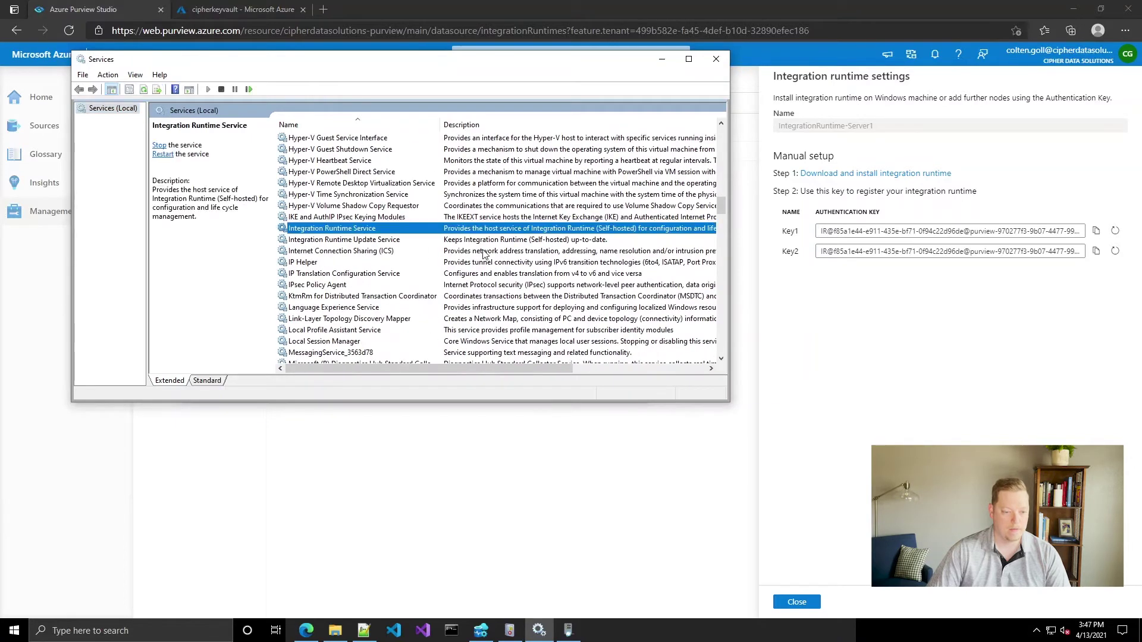
left_click(335, 241)
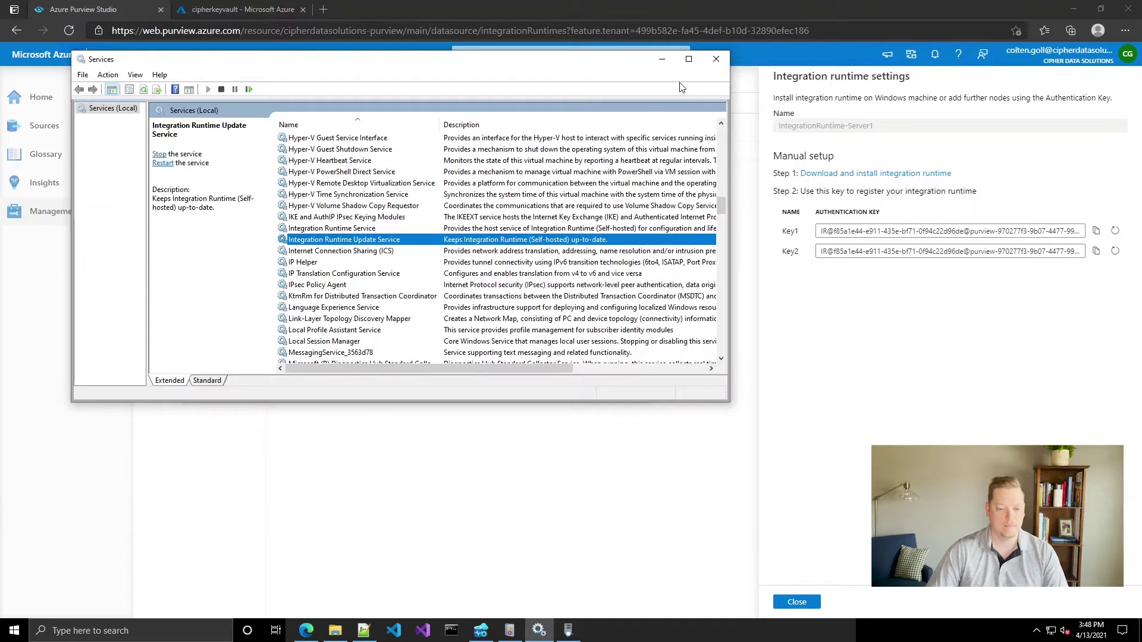
left_click(663, 60)
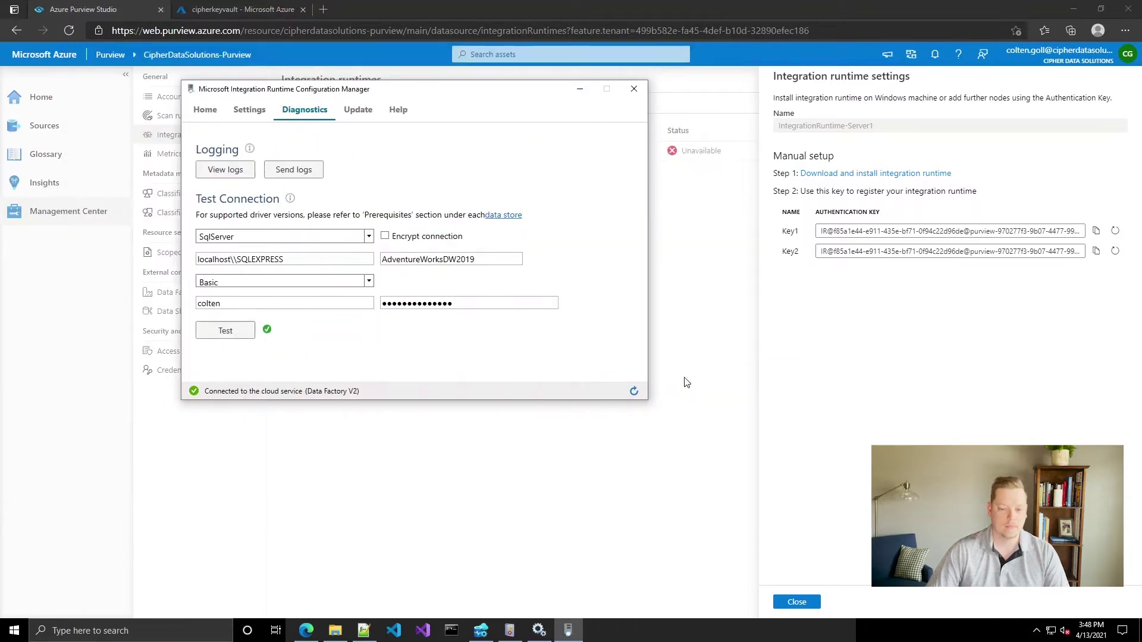
Check the Update and Help tabs, close Configuration Manager and the runtime panel, then view Sources.
left_click(350, 116)
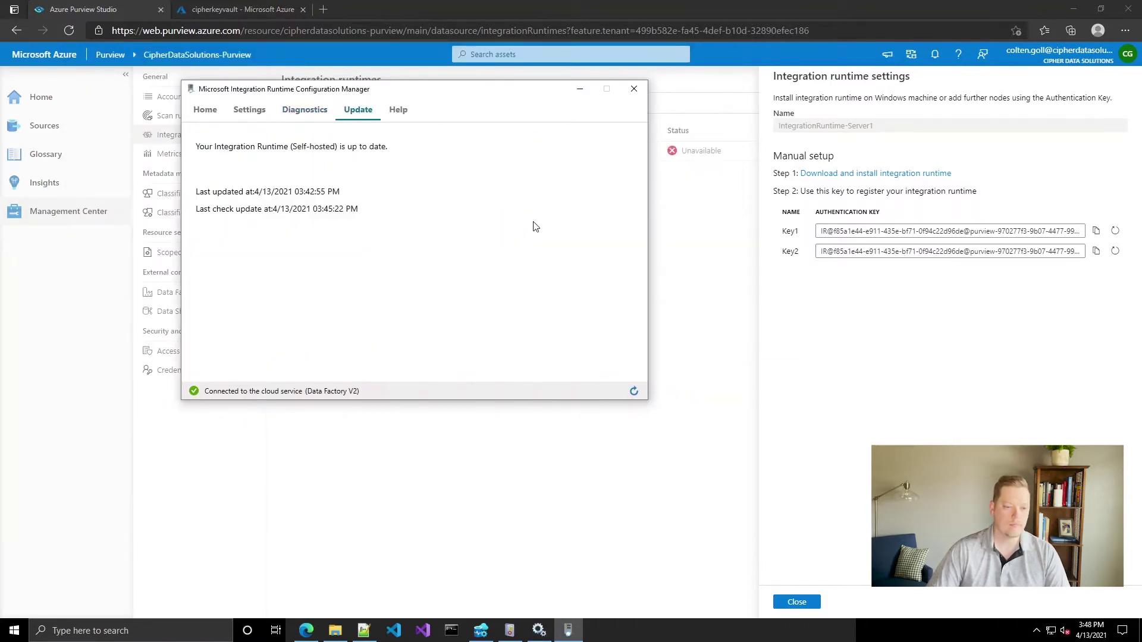
left_click(400, 113)
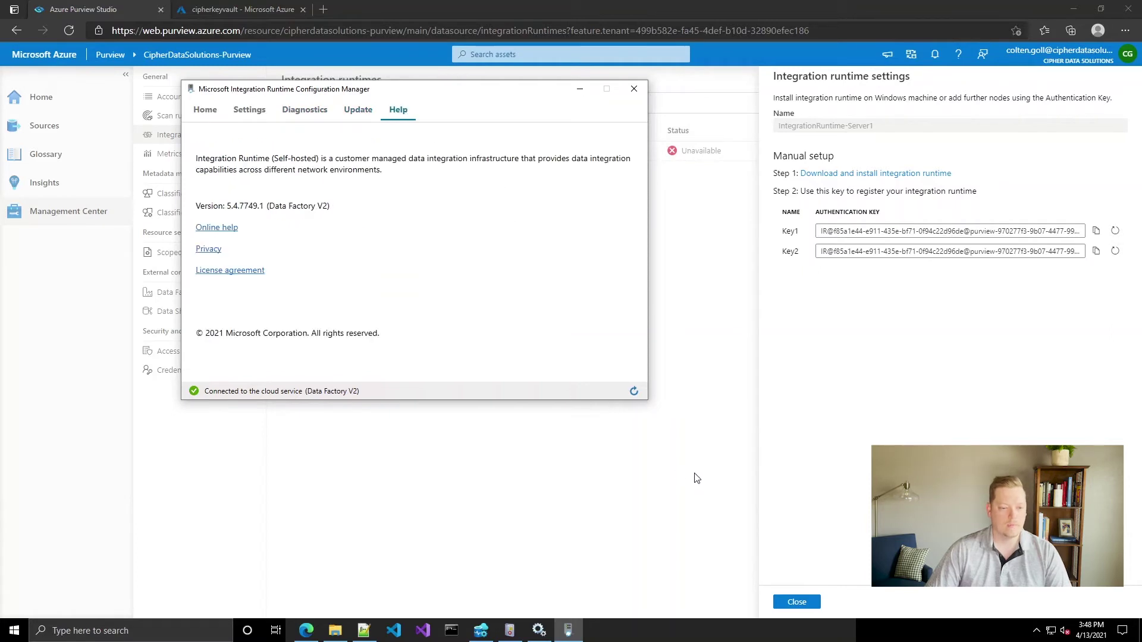
left_click(322, 112)
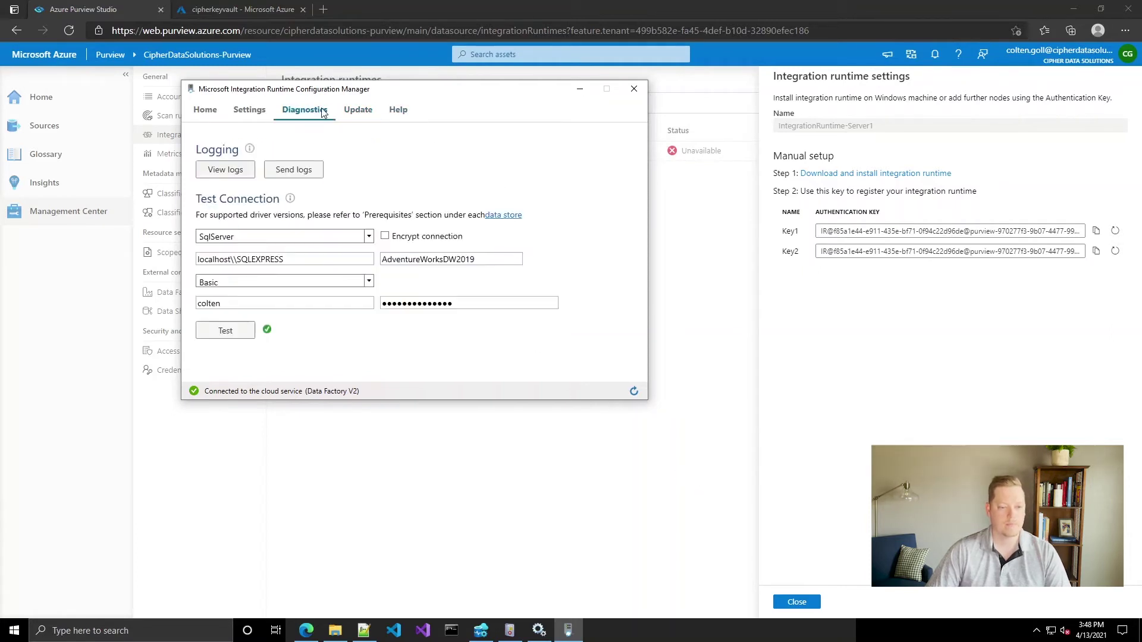
left_click(633, 89)
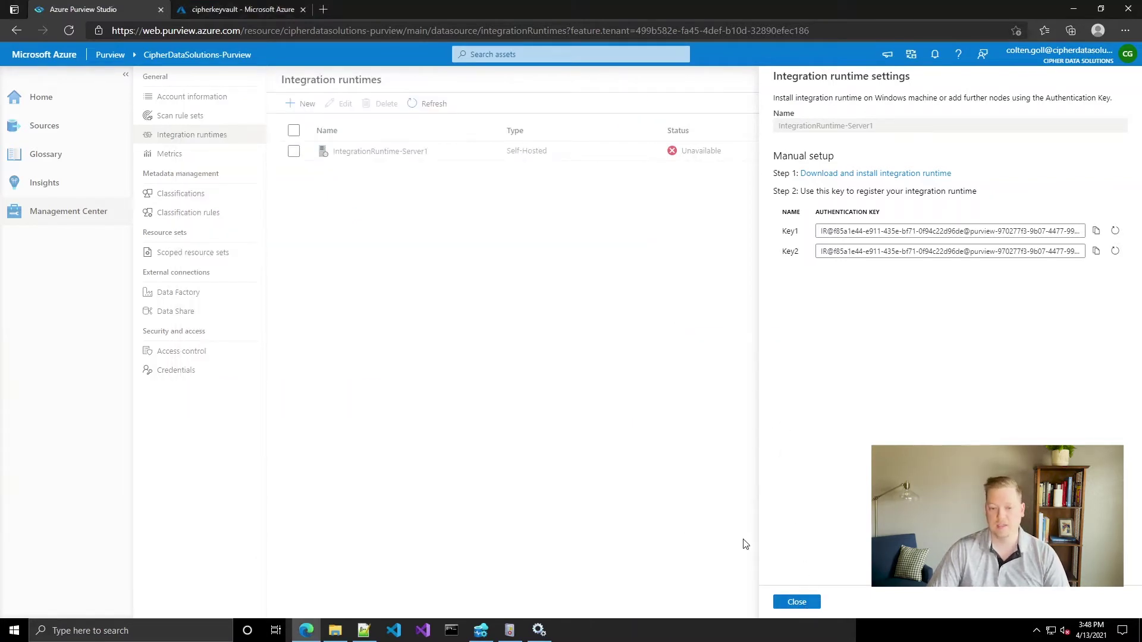
left_click(796, 603)
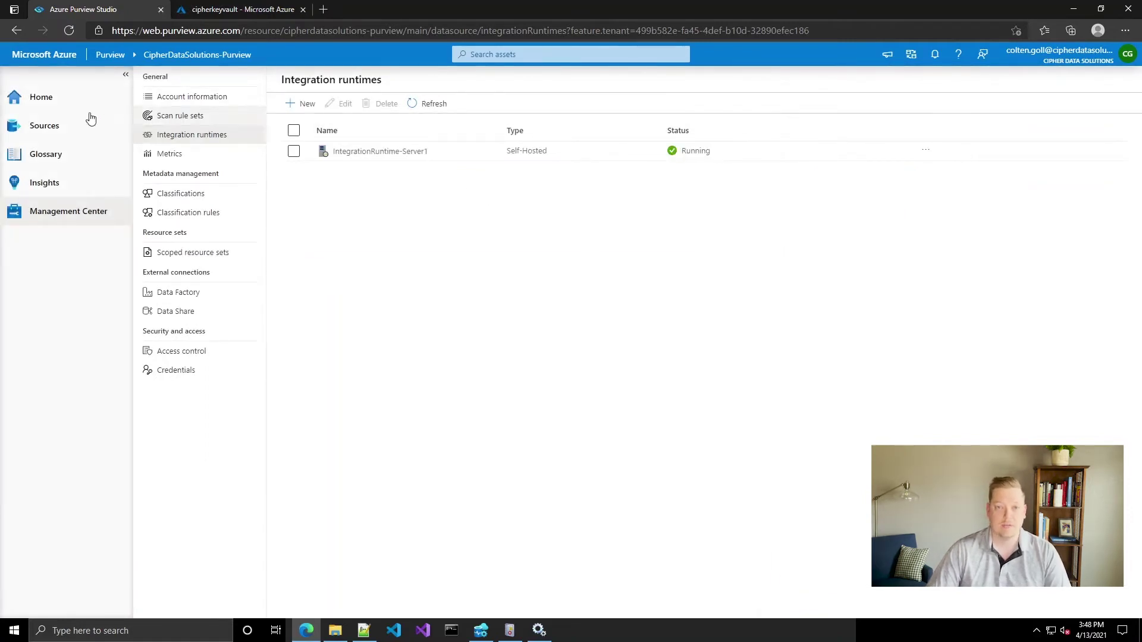
left_click(53, 126)
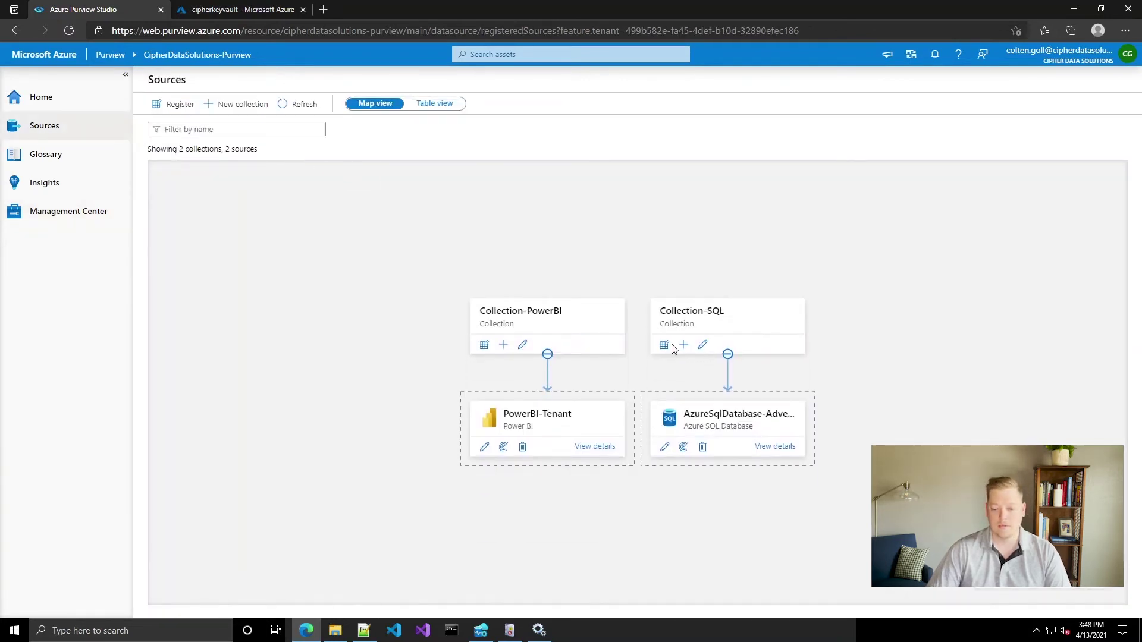
Start registering a SQL Server database source in Collection-SQL.
left_click(665, 346)
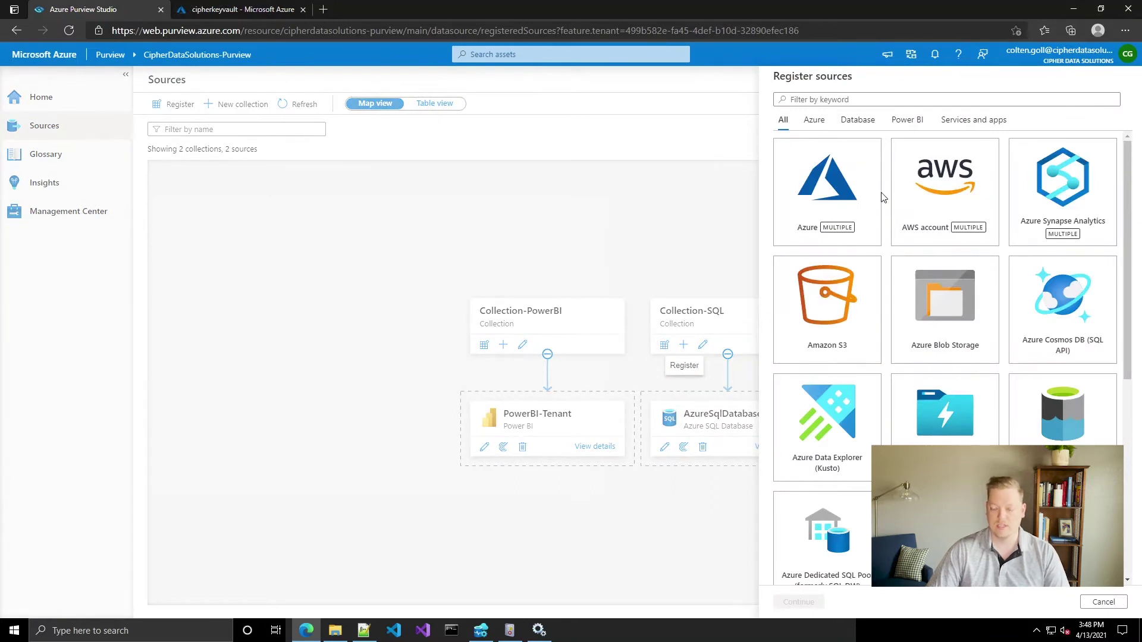
left_click(857, 124)
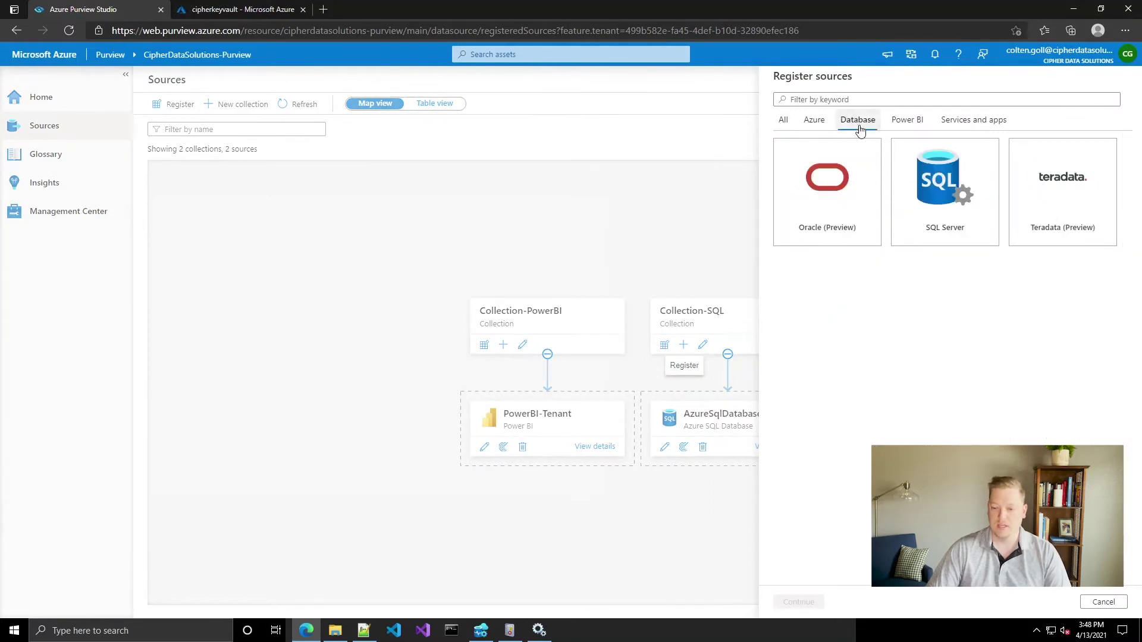
left_click(935, 188)
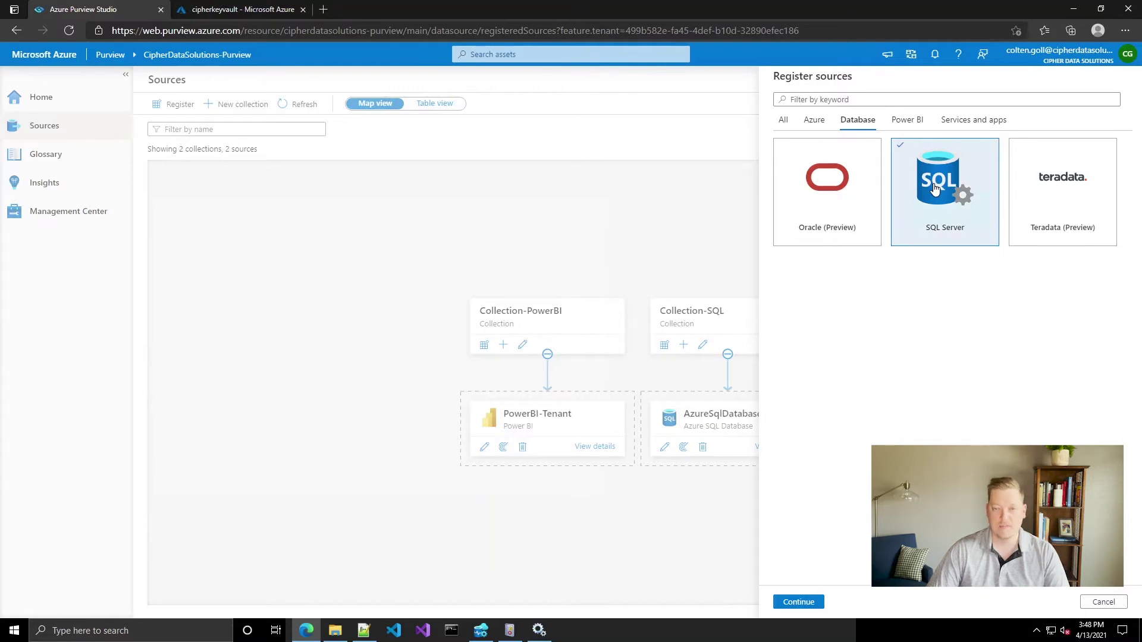
left_click(803, 602)
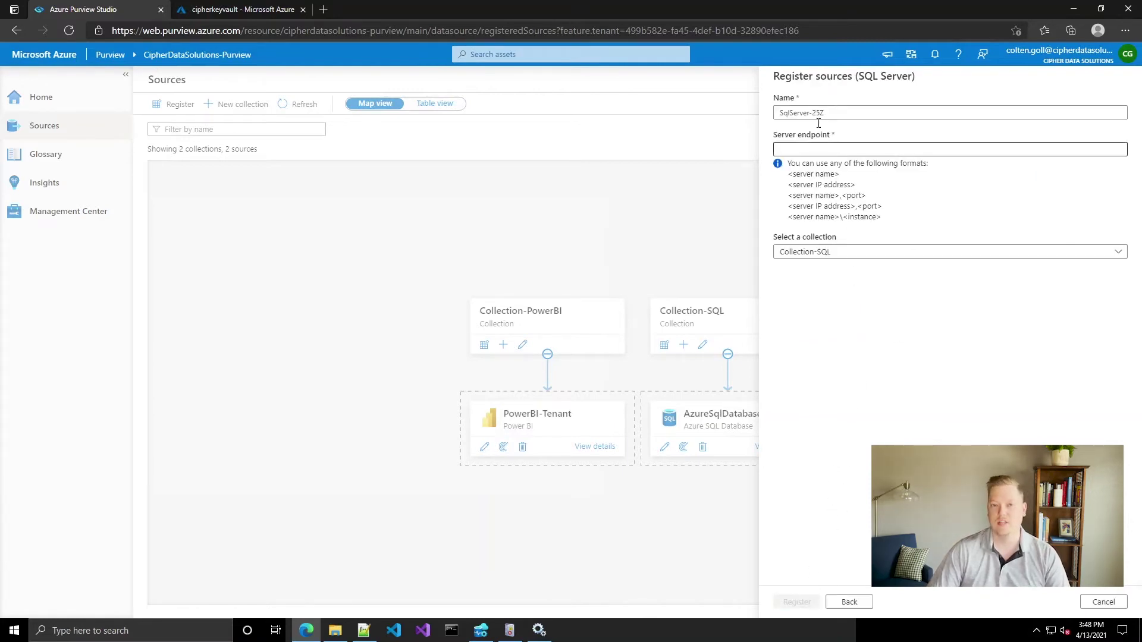
Name the source SqlServer-Localhost, paste the DESKTOP-6A77K9J\SQLEXPRESS endpoint, and register it.
left_click_drag(832, 113, 815, 115)
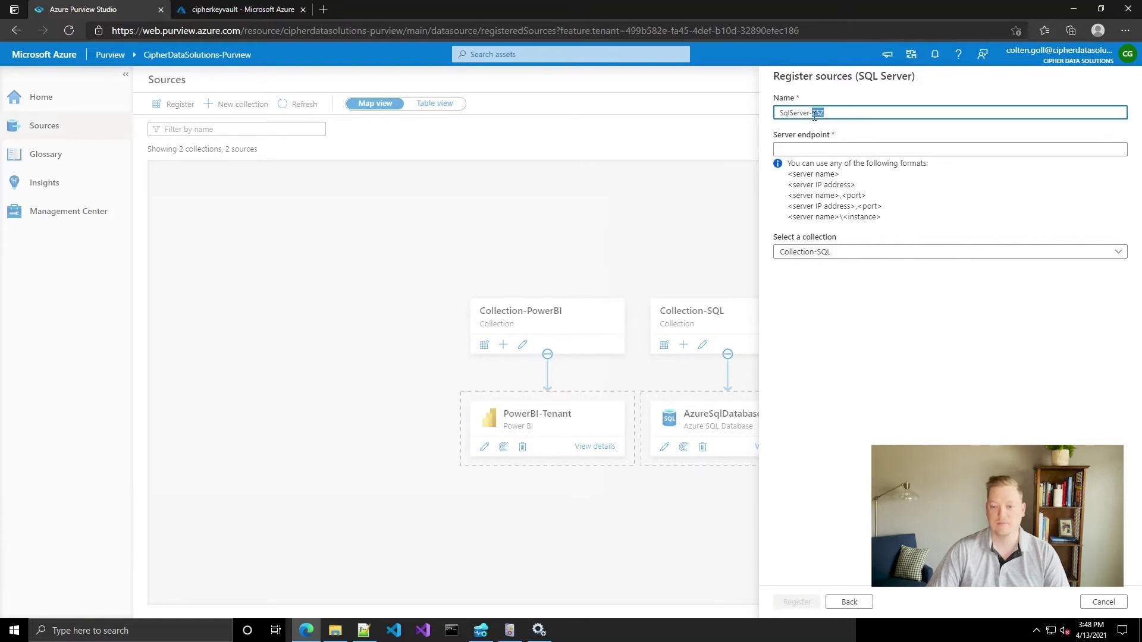
type("lServer-Local")
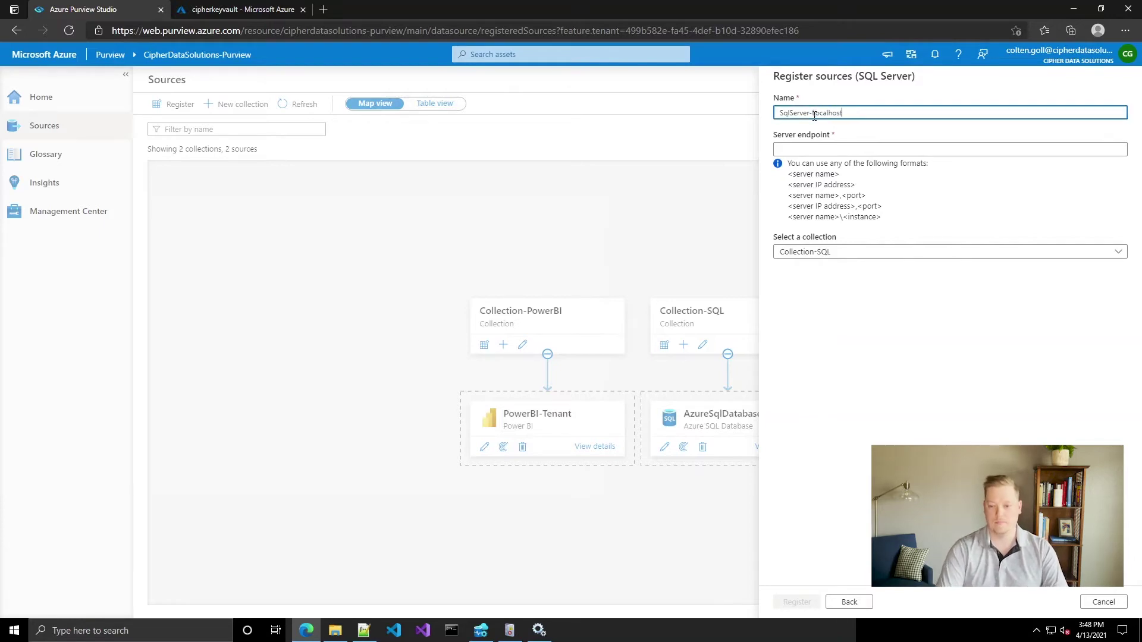
type("host")
left_click(814, 116)
key("BackSpace")
type("L")
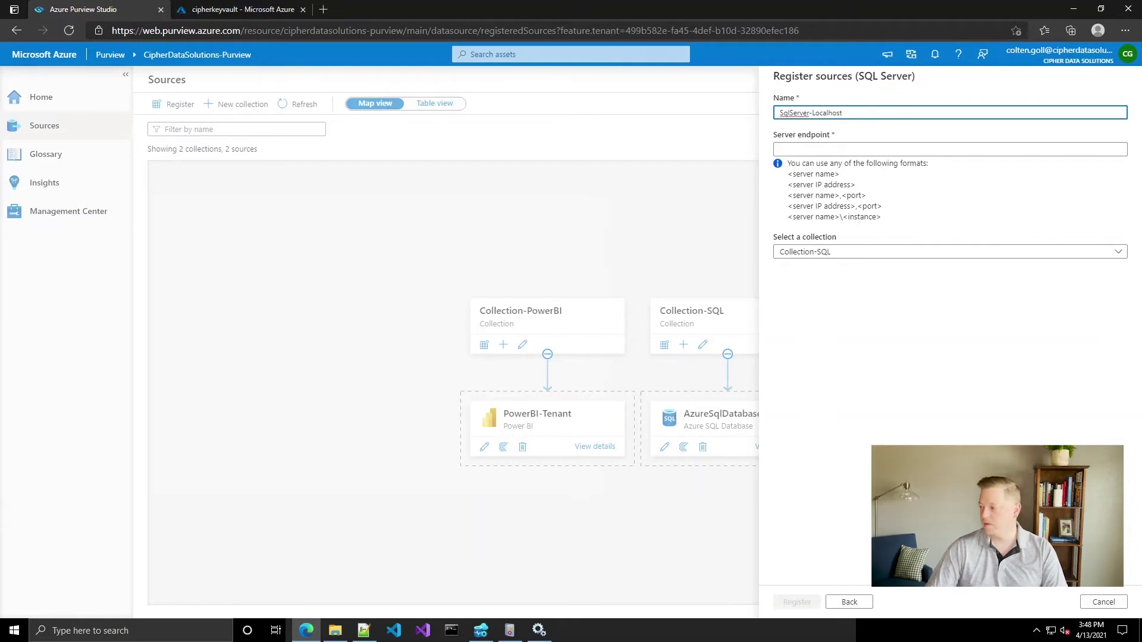
left_click(856, 151)
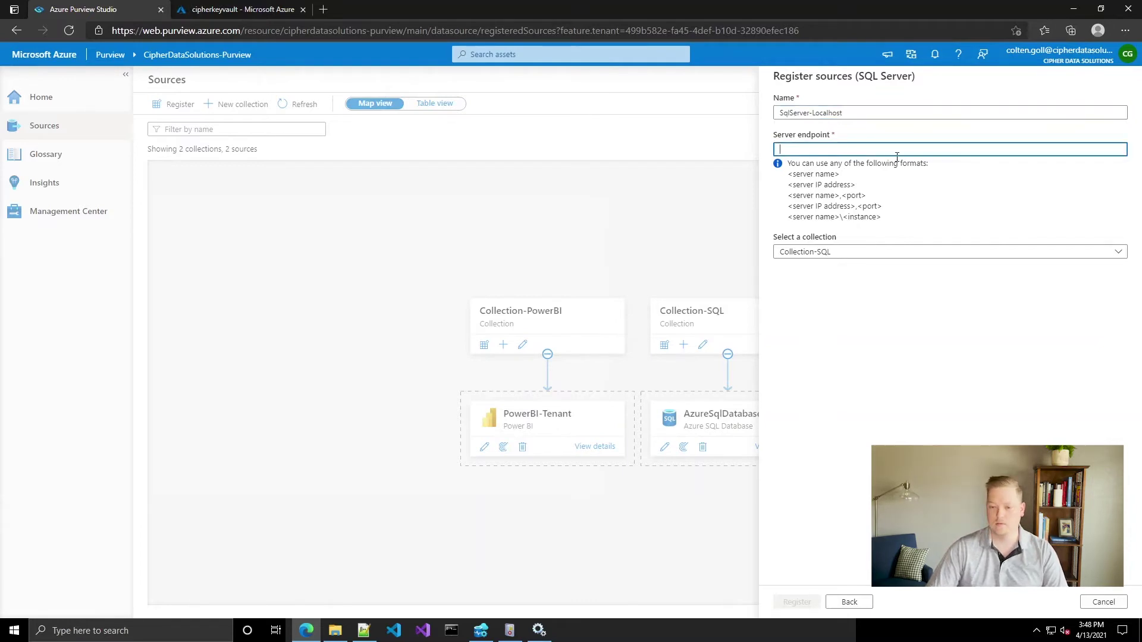
type("DESKTOP-6A77K9J\\SQLEXPRESS")
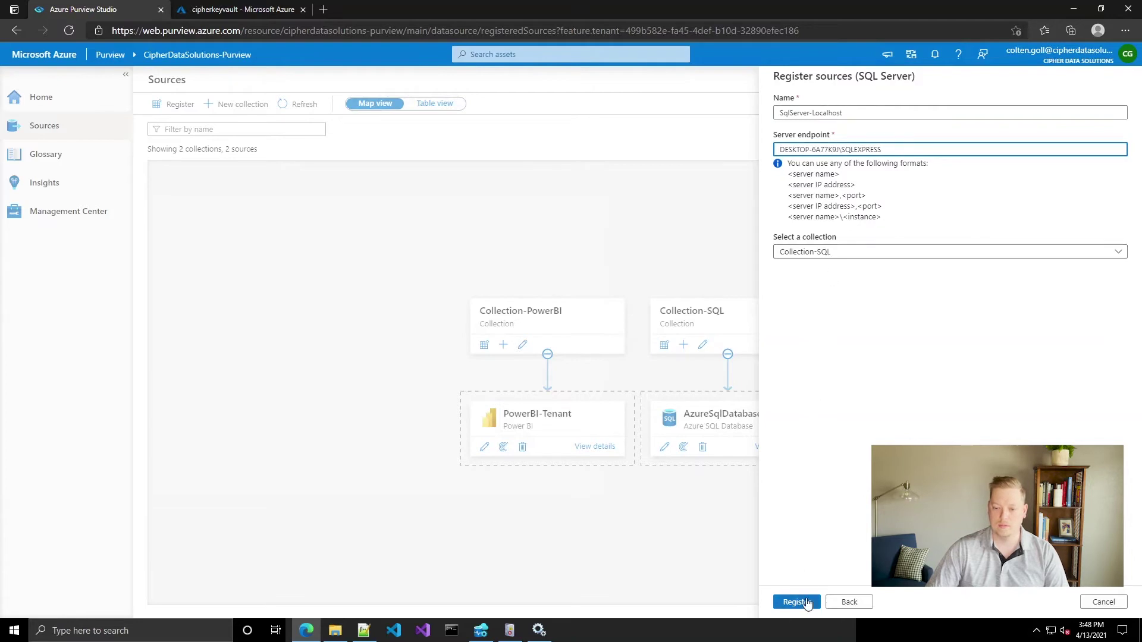
left_click(806, 602)
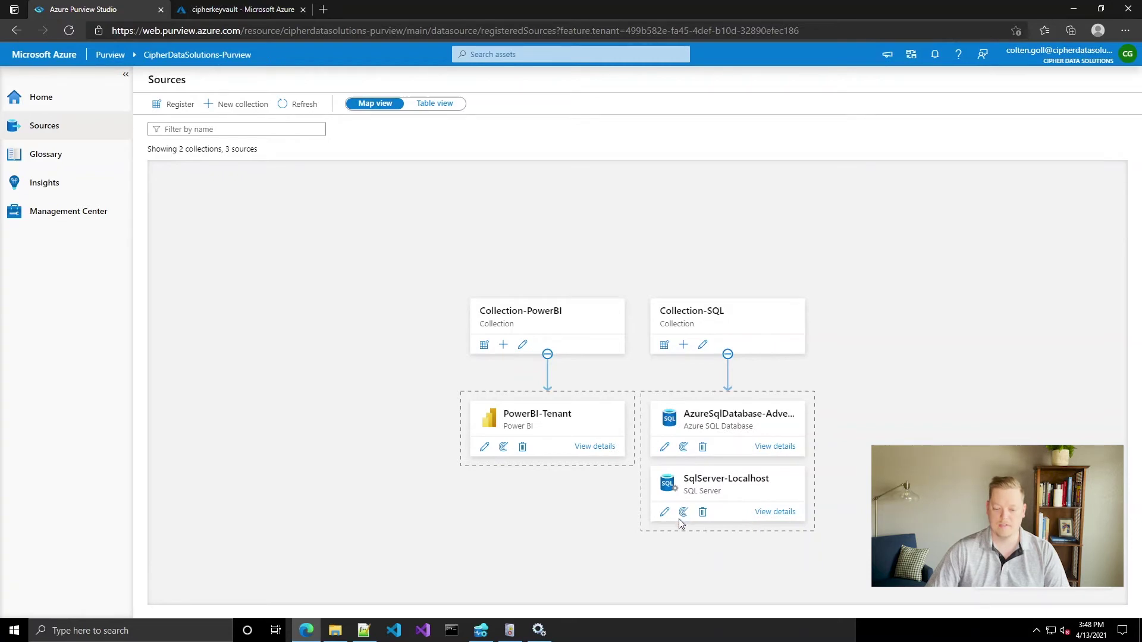
Configure scan Scan-AdventureWorksDW2019 on IntegrationRuntime-Server1 for database AdventureWorksDW2019, then check available credentials.
left_click(683, 513)
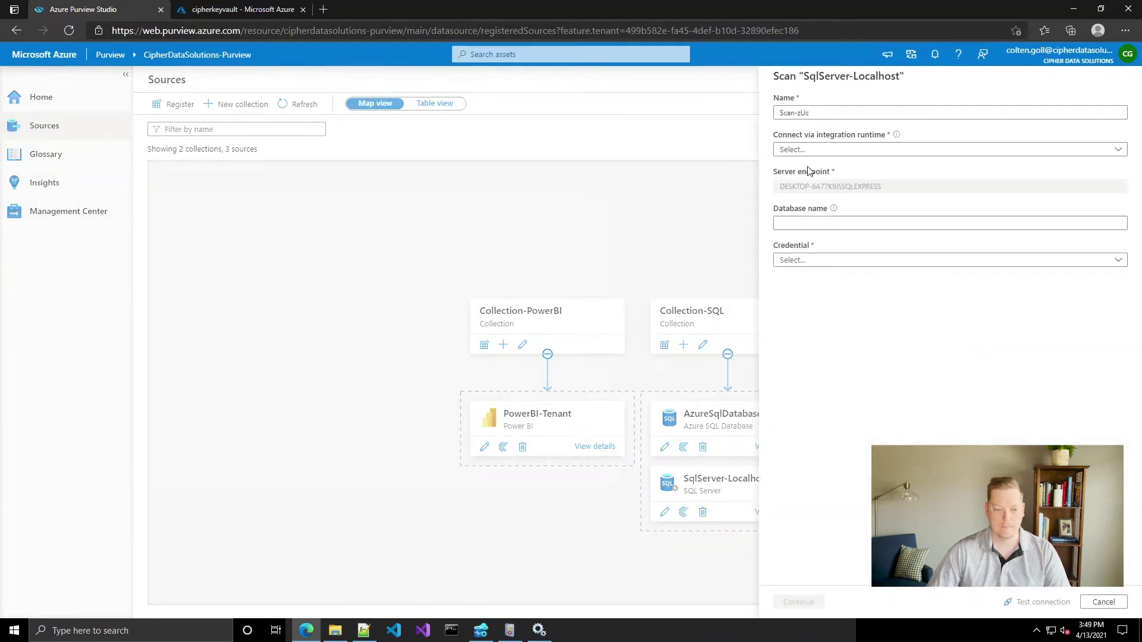
left_click(824, 113)
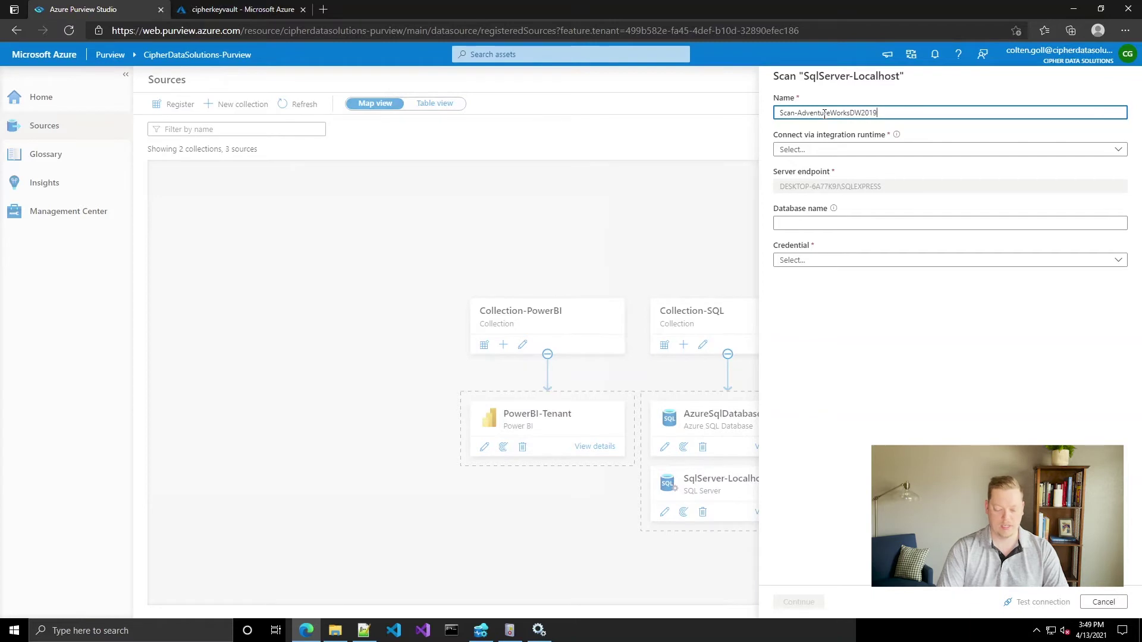
left_click(846, 149)
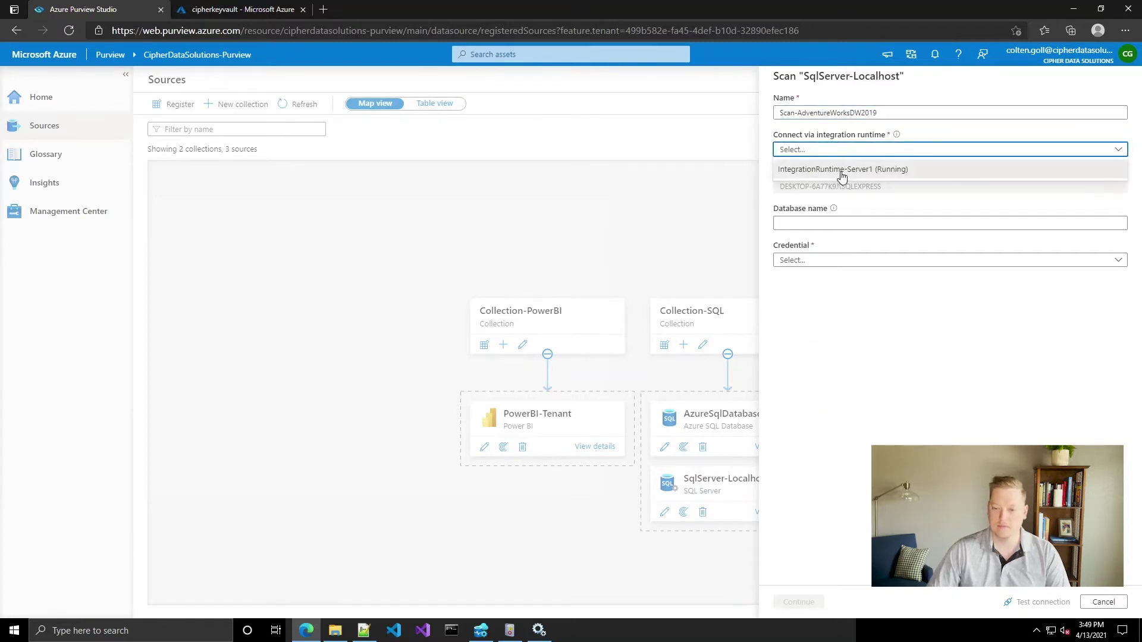
left_click(841, 170)
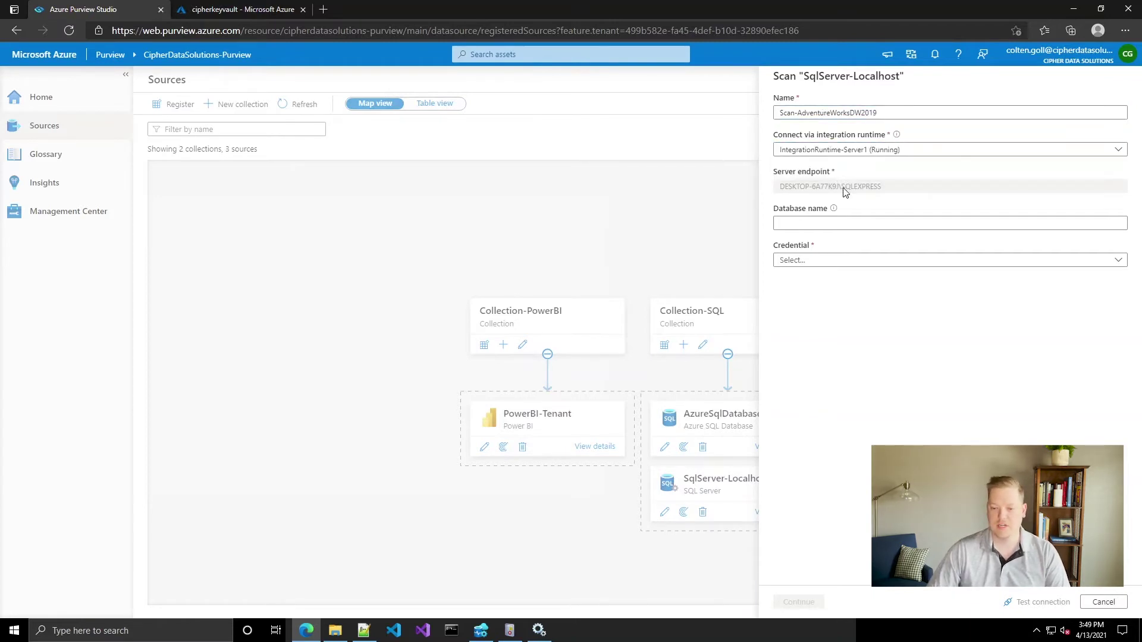
left_click(838, 223)
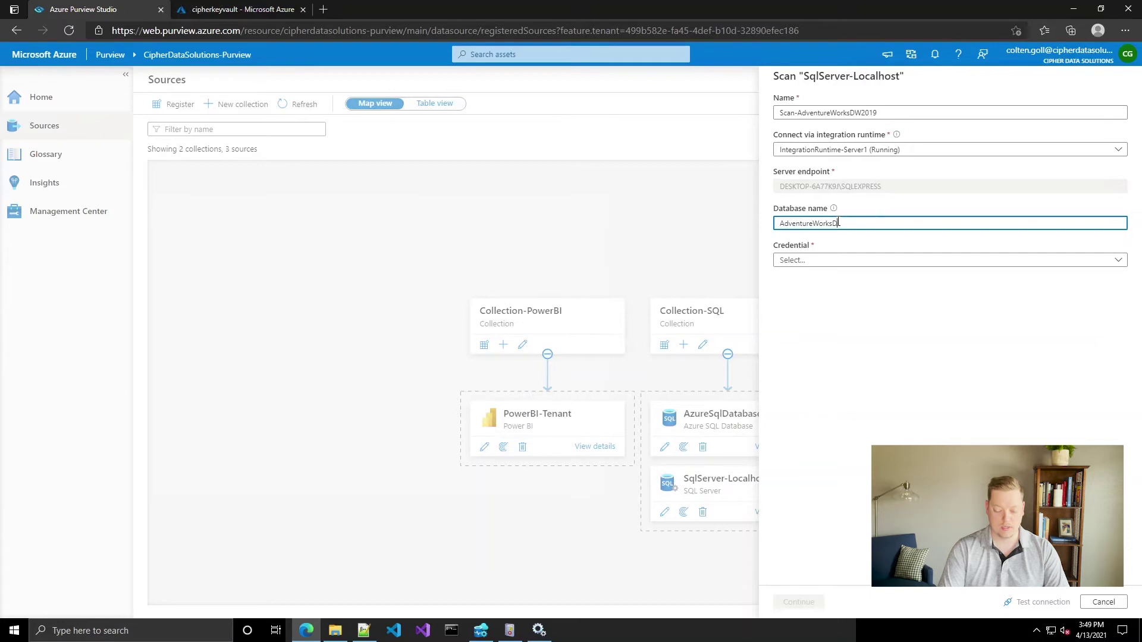
type("AdventureWorksDW2019")
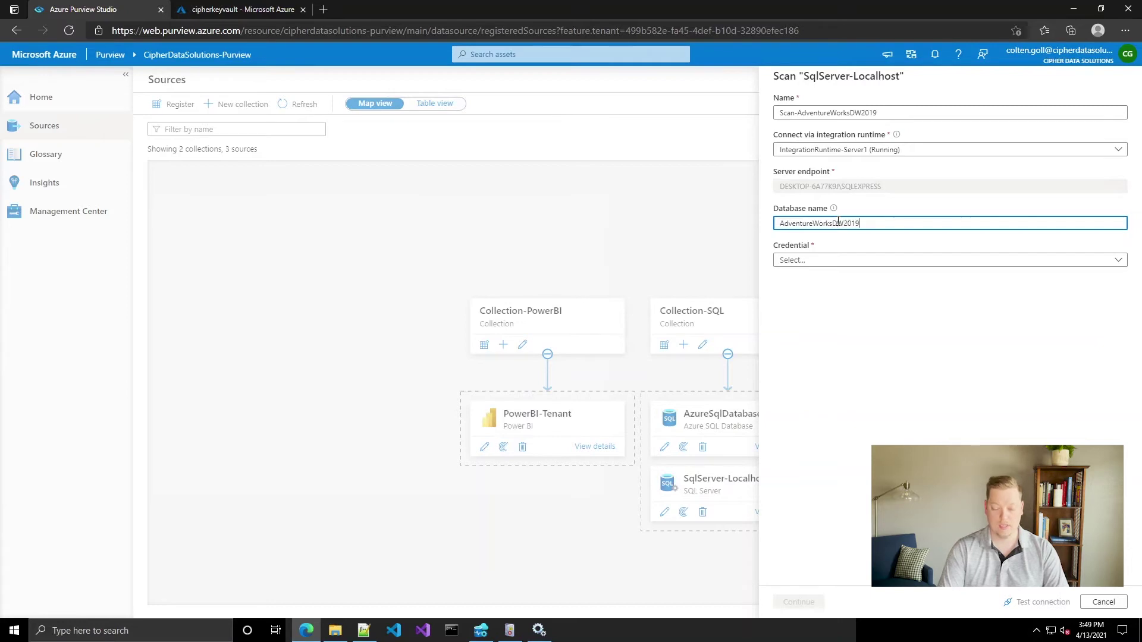
left_click(1118, 263)
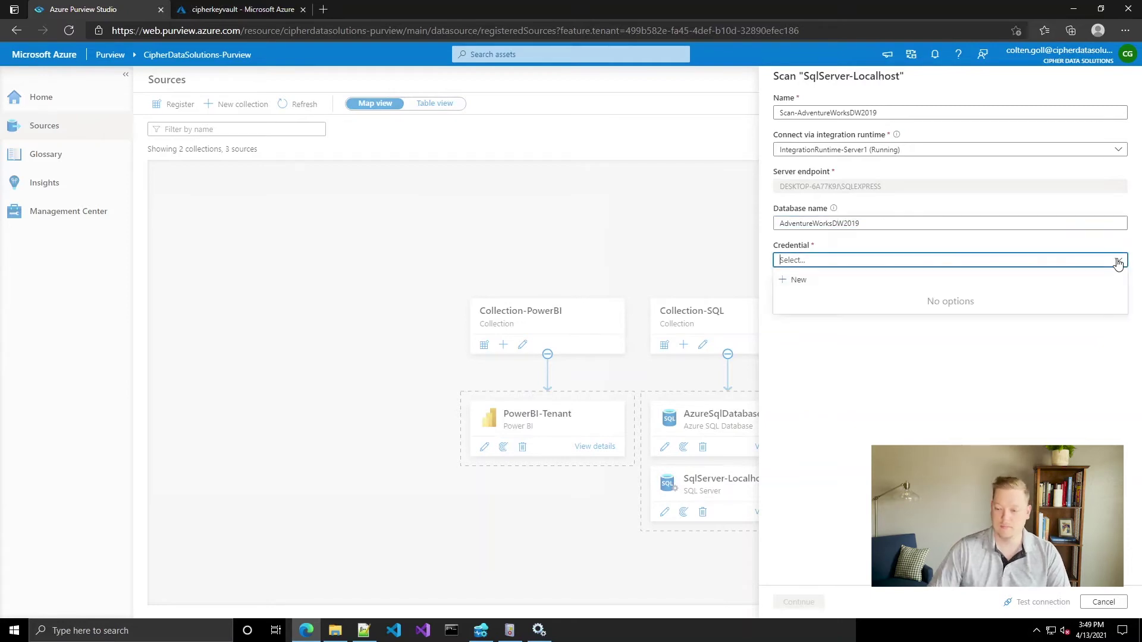
Draft credential-LRW with SQL authentication and the login's user name, starting a new Key Vault connection.
left_click(798, 282)
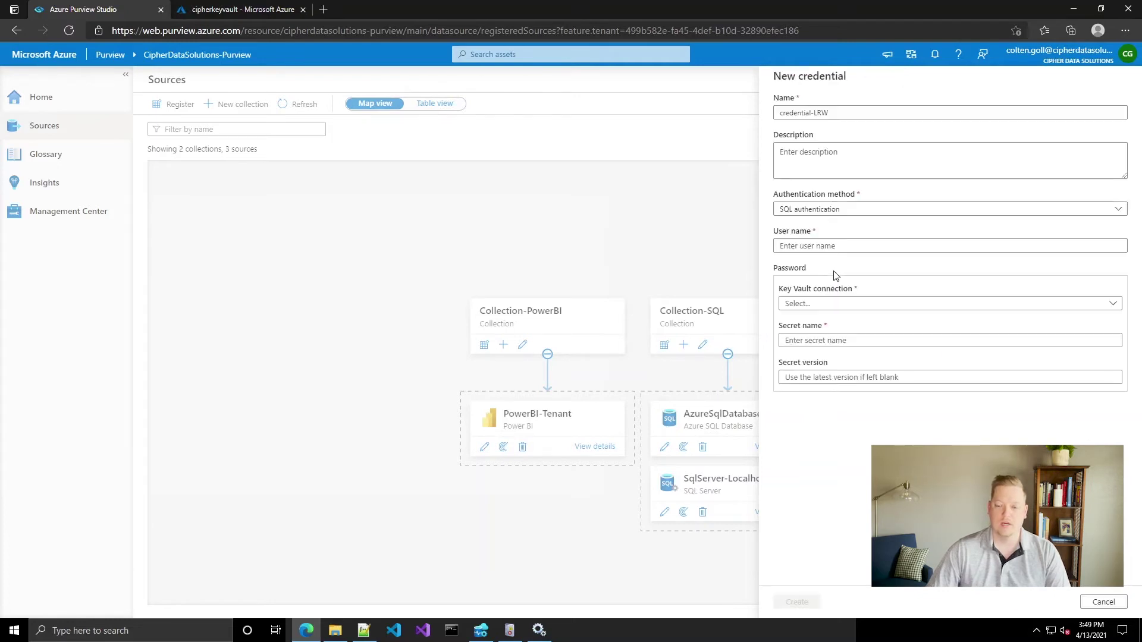
left_click(866, 214)
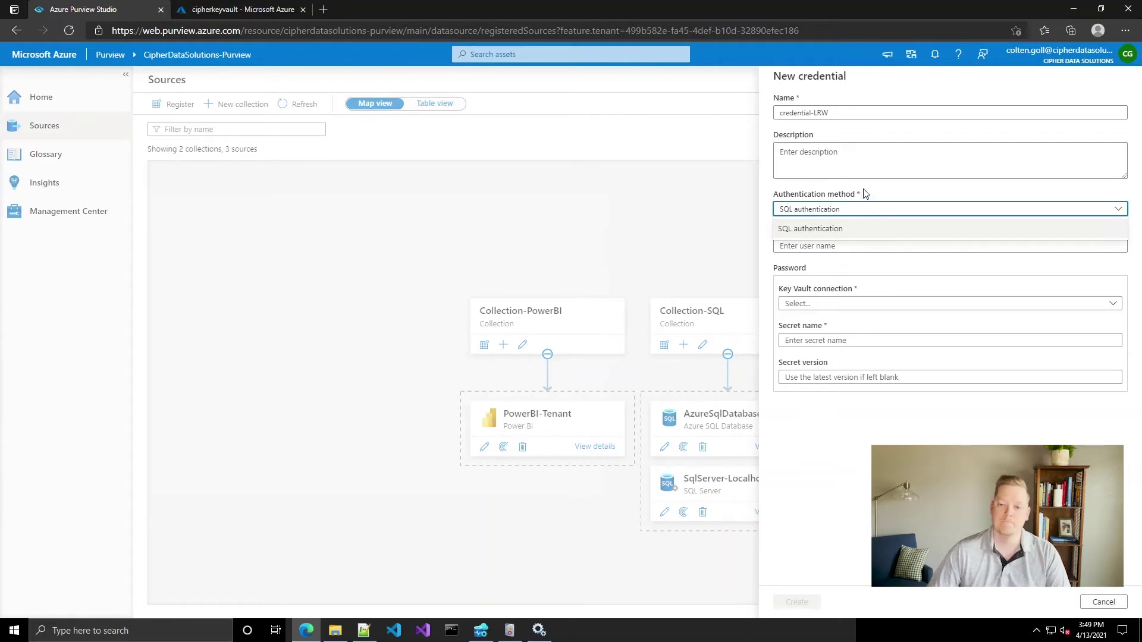
left_click(869, 167)
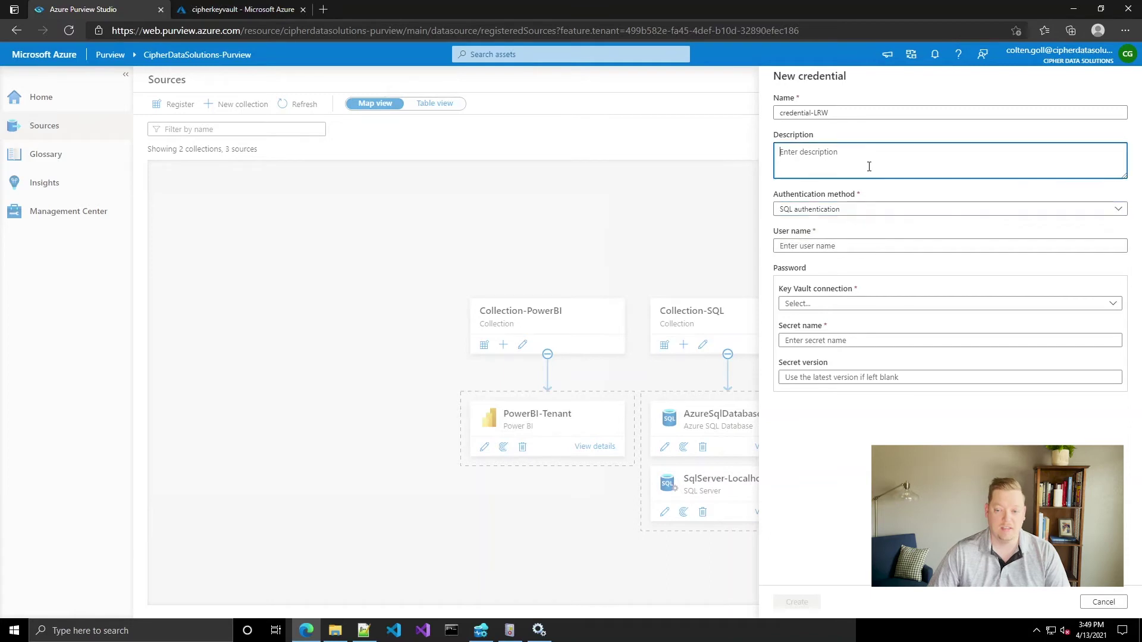
left_click(849, 245)
type("colten")
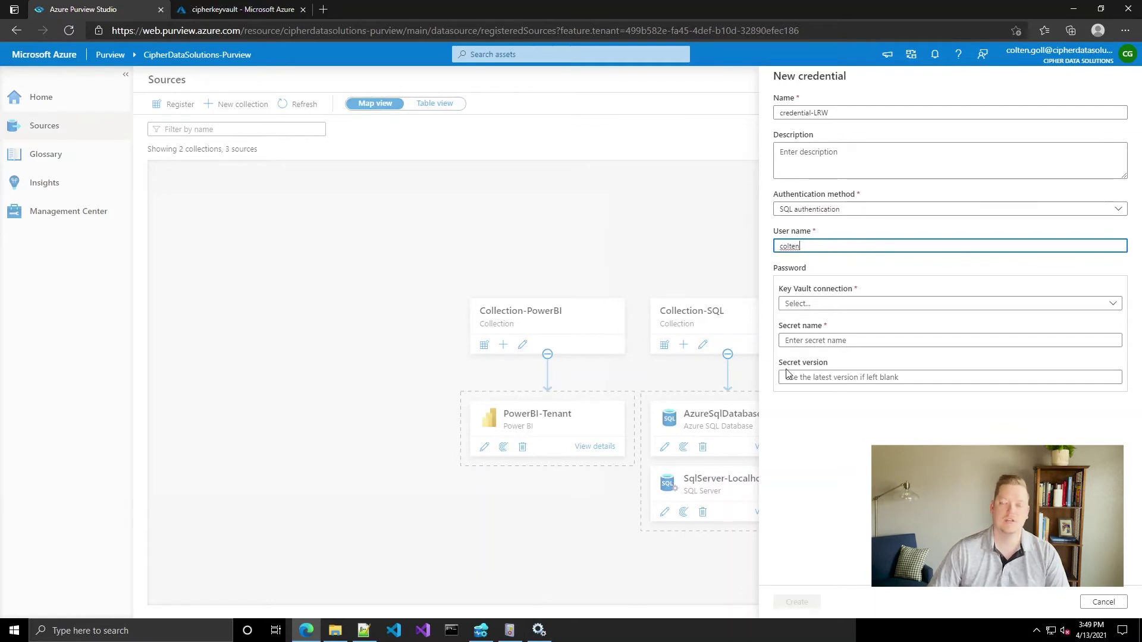
left_click(849, 305)
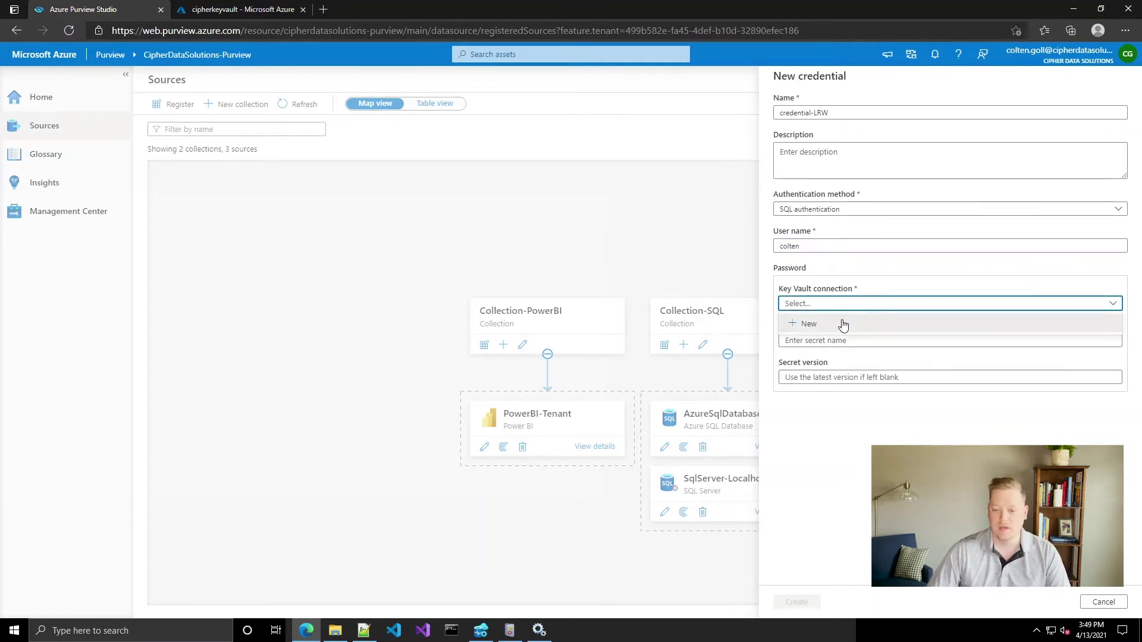
left_click(843, 325)
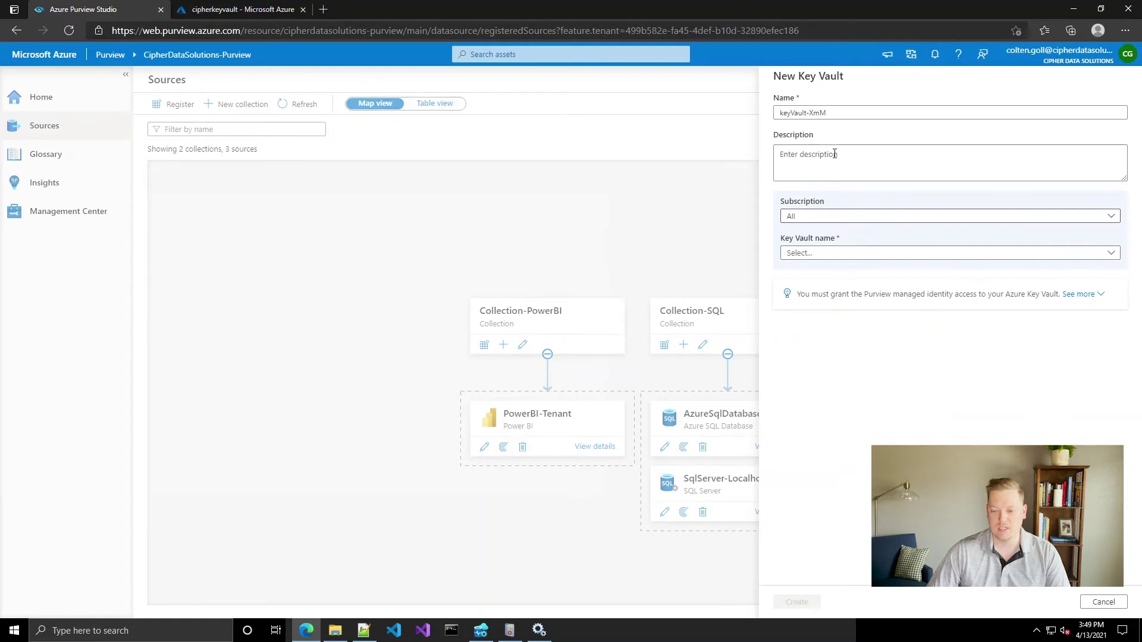
Set the new Key Vault connection's subscription to Azure subscription 1.
left_click(850, 253)
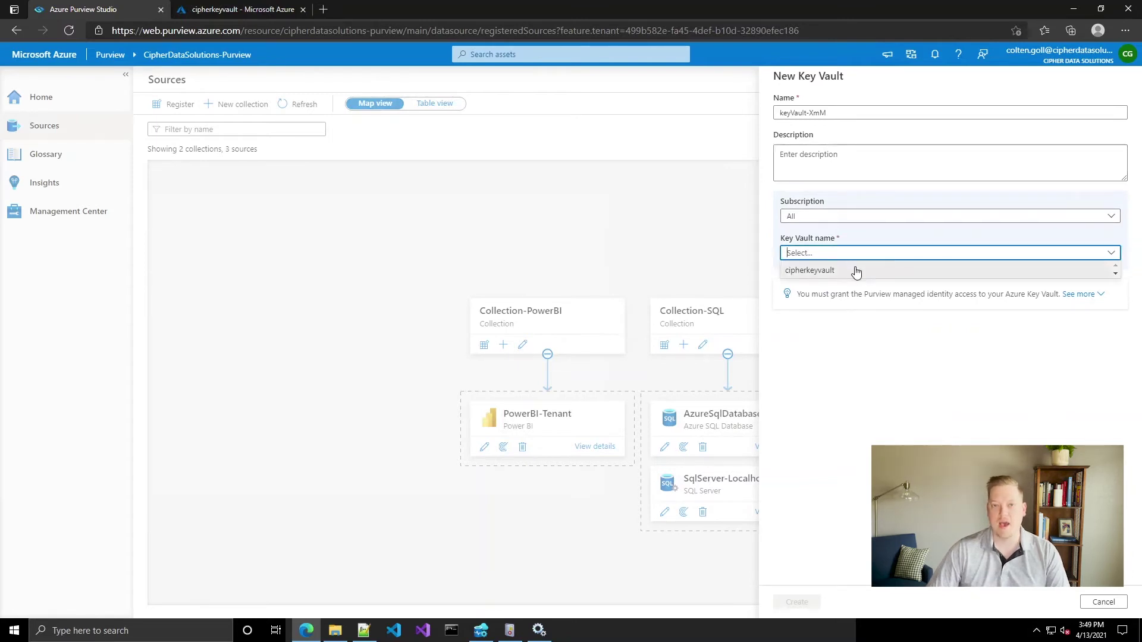
left_click(857, 272)
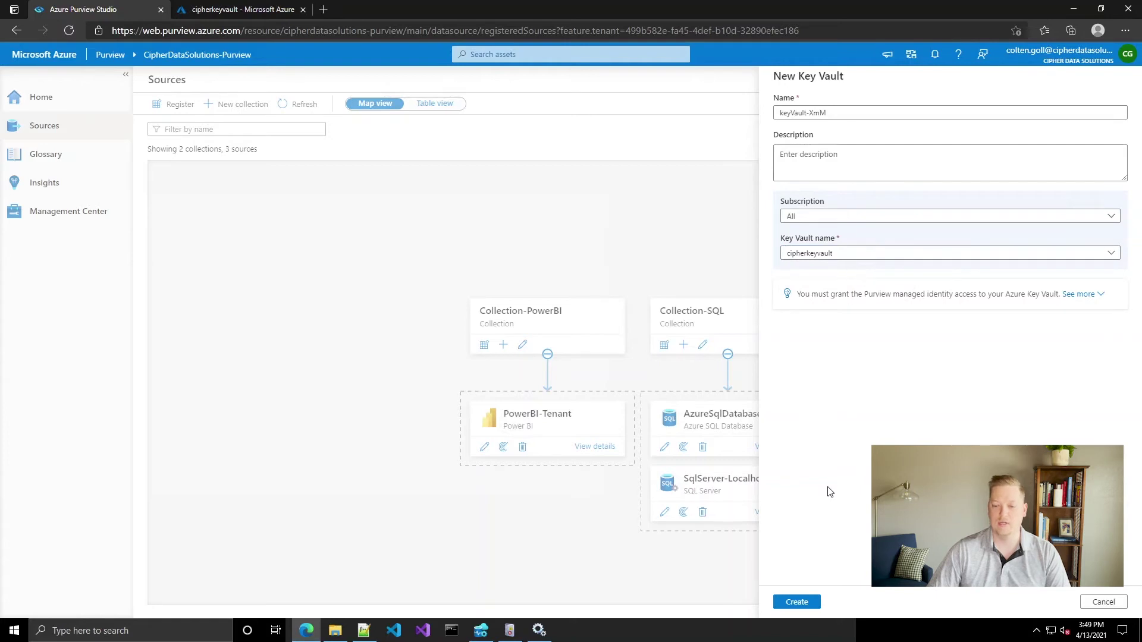
left_click(825, 150)
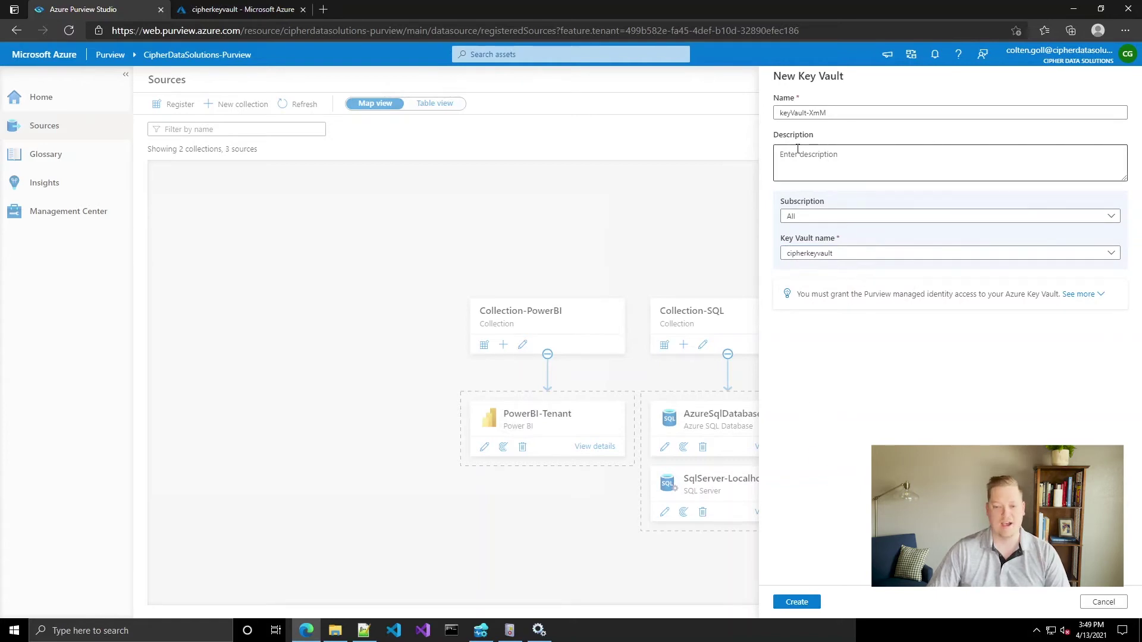
left_click(822, 218)
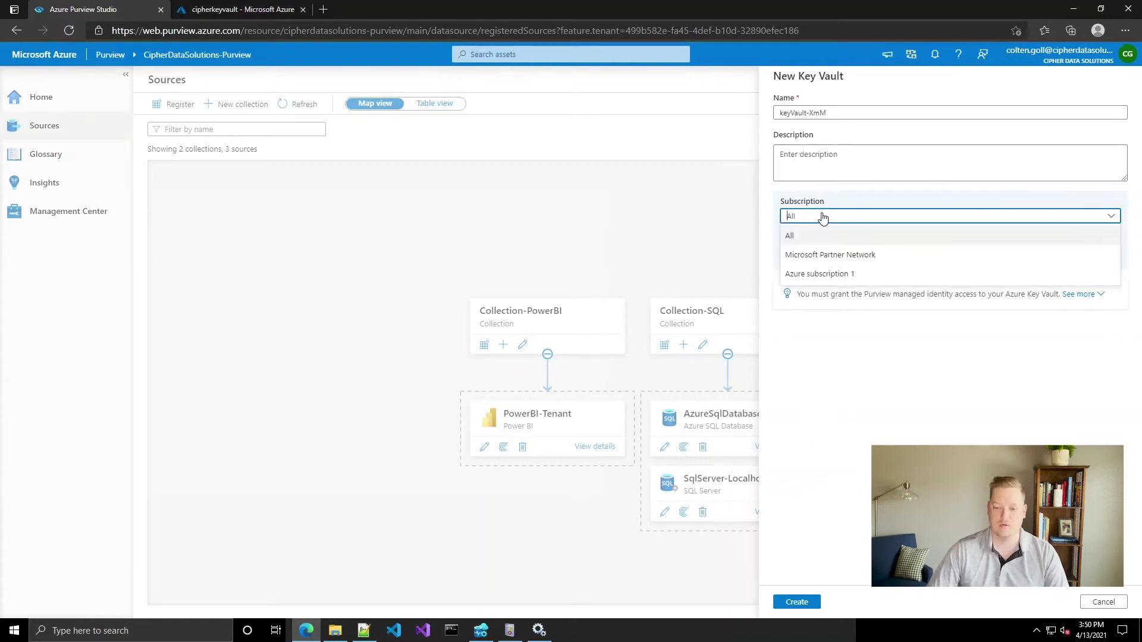
left_click(833, 281)
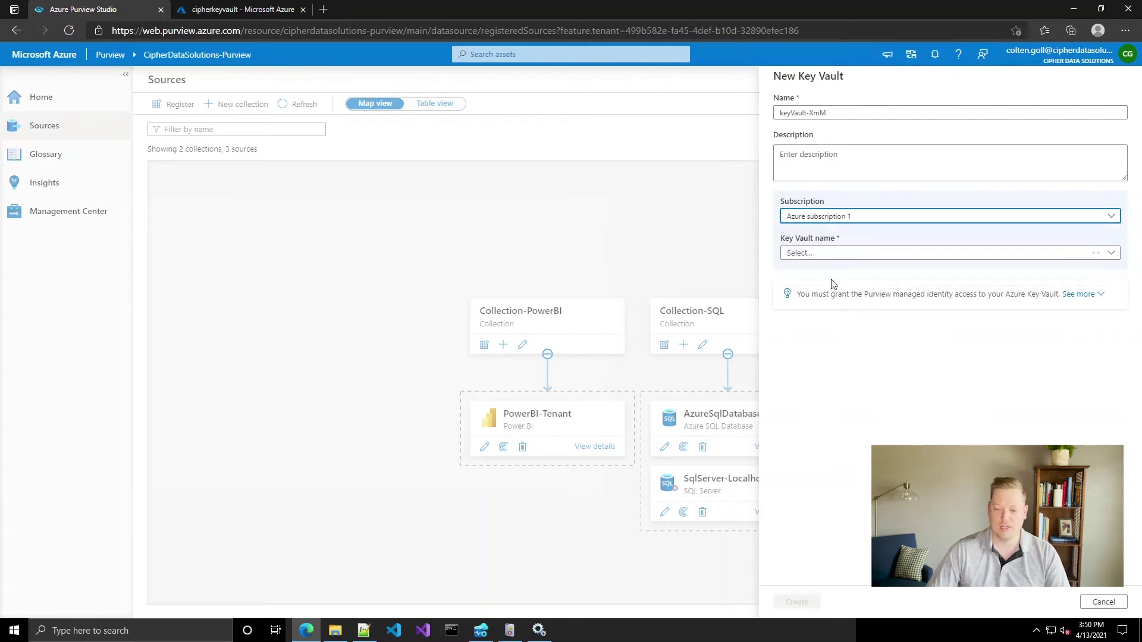
left_click(846, 253)
left_click(891, 340)
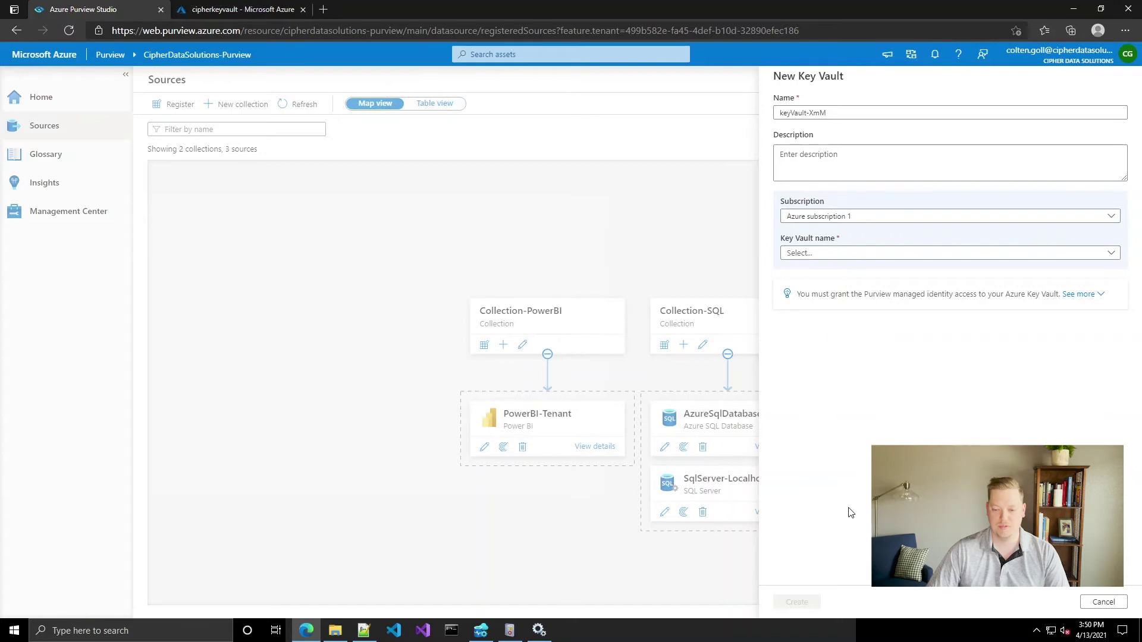
Copy the Purview managed identity name and switch to cipherkeyvault in the portal.
left_click(1079, 293)
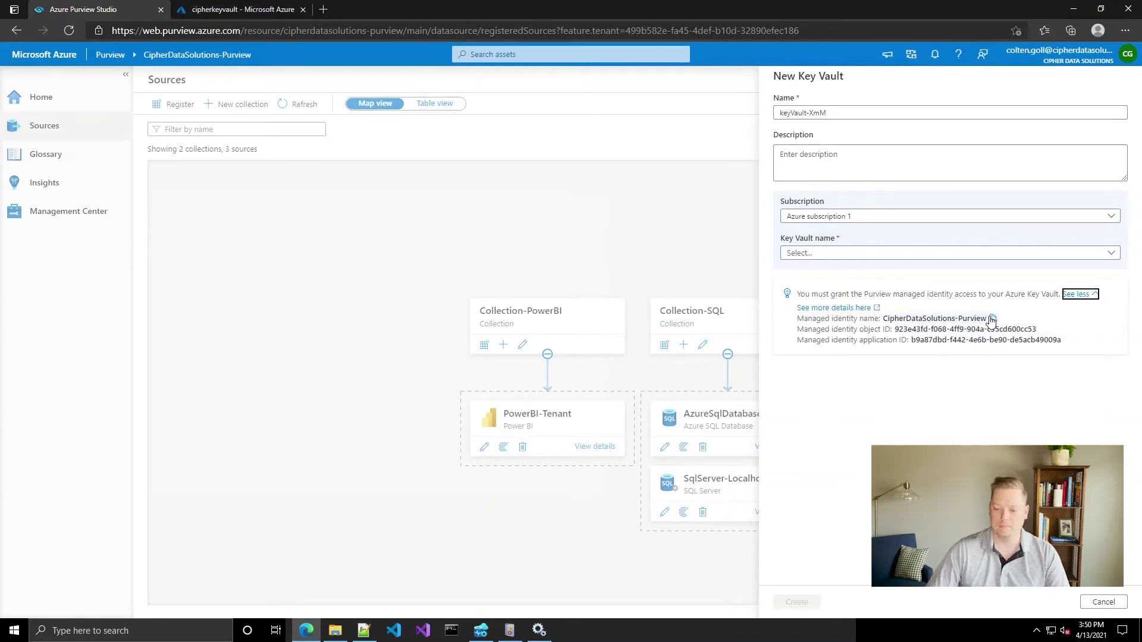
left_click(992, 320)
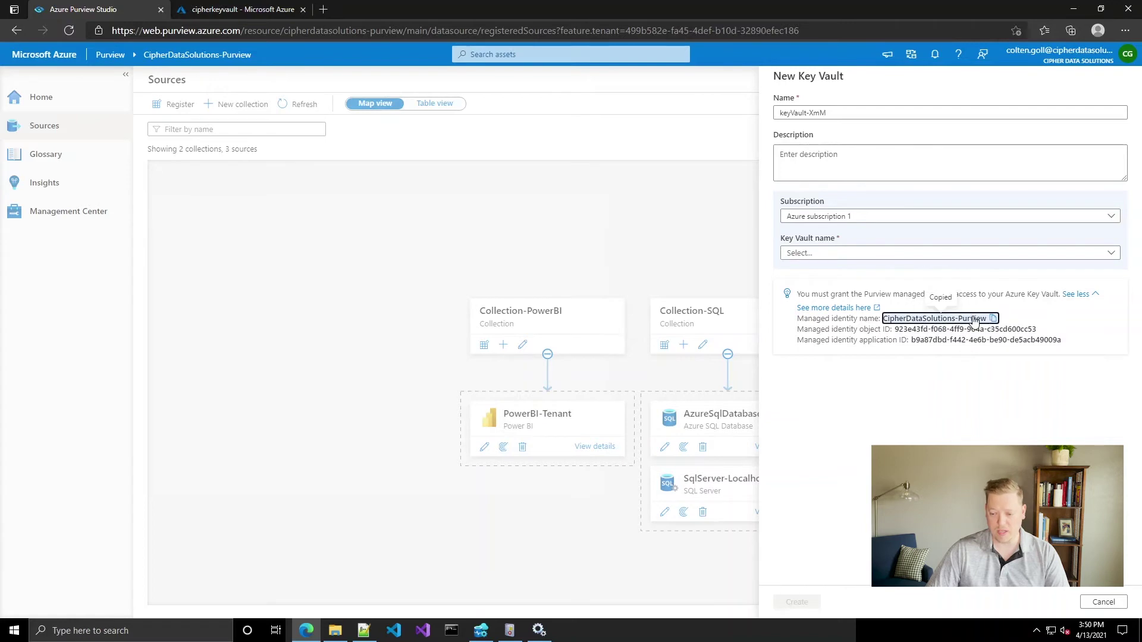
left_click(240, 9)
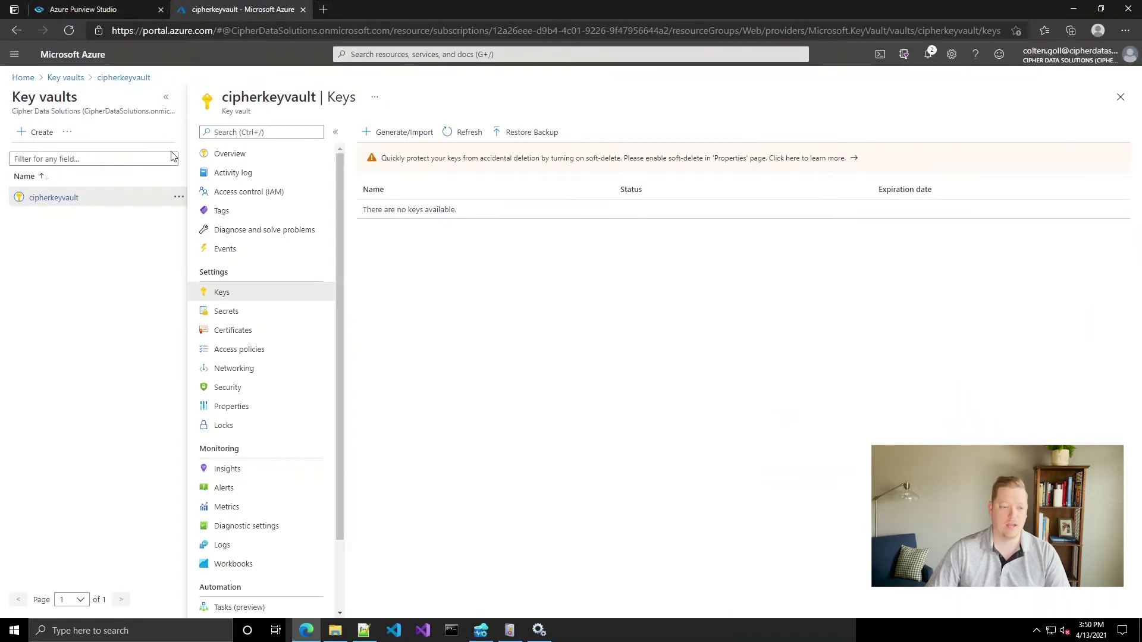
Grant CipherDataSolutions-Purview the Reader role on cipherkeyvault via Access control (IAM).
left_click(235, 192)
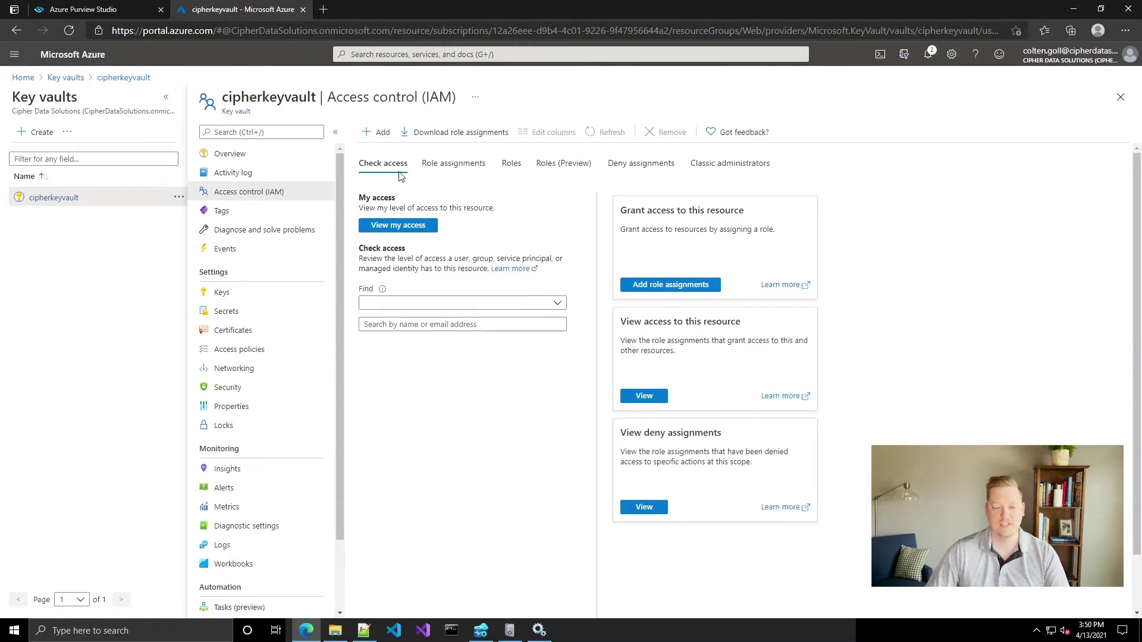
left_click(381, 132)
left_click(932, 186)
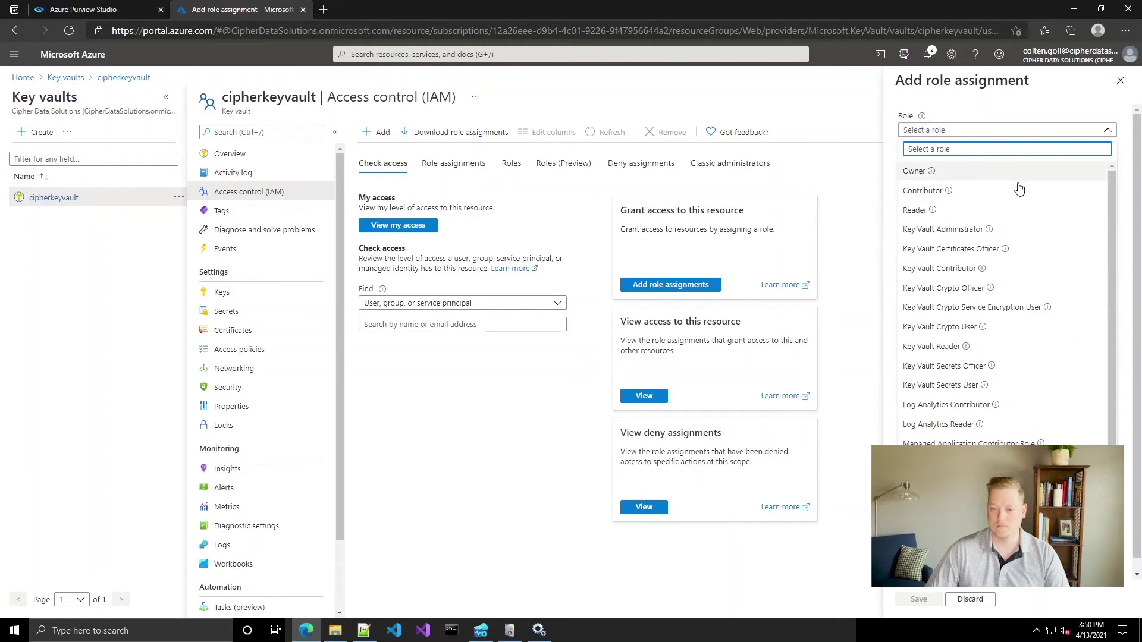
left_click(913, 211)
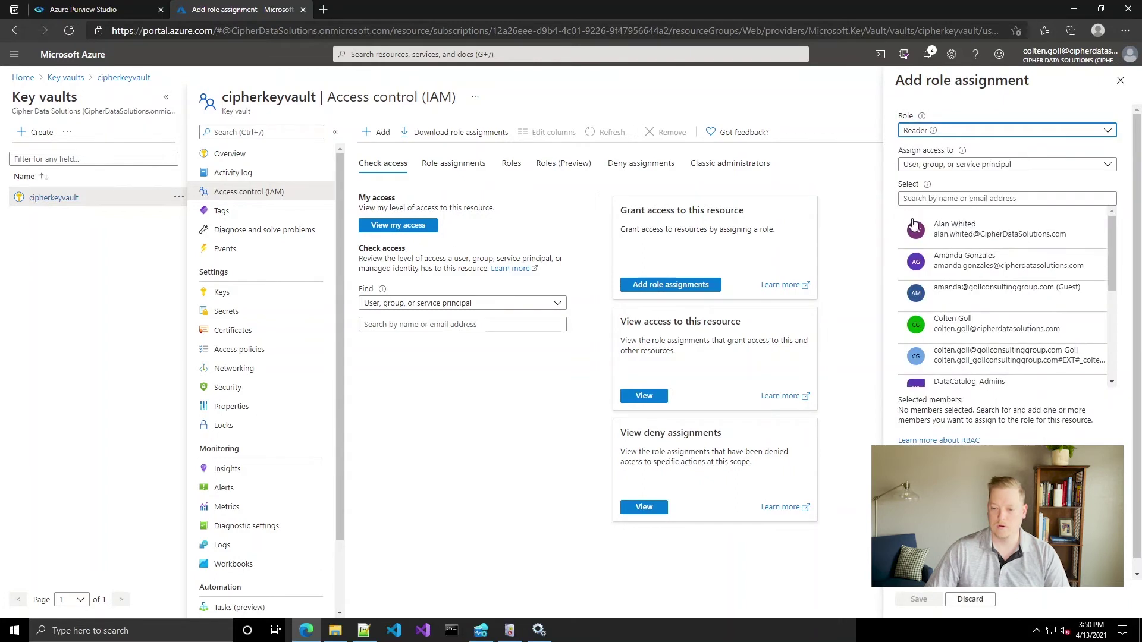
left_click(967, 198)
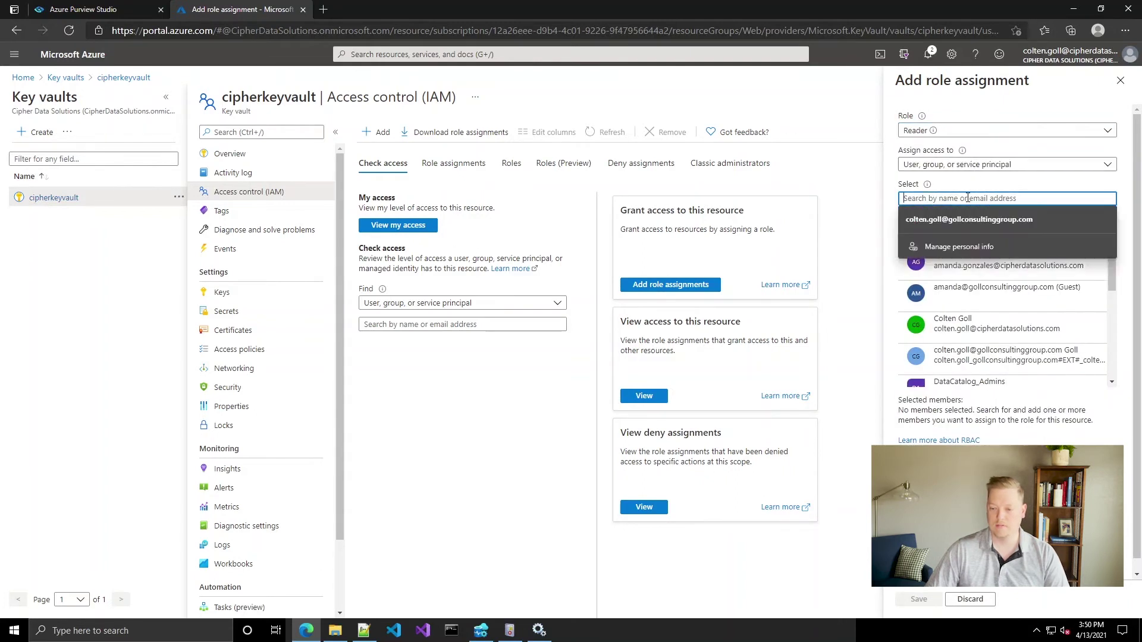
type("Purview")
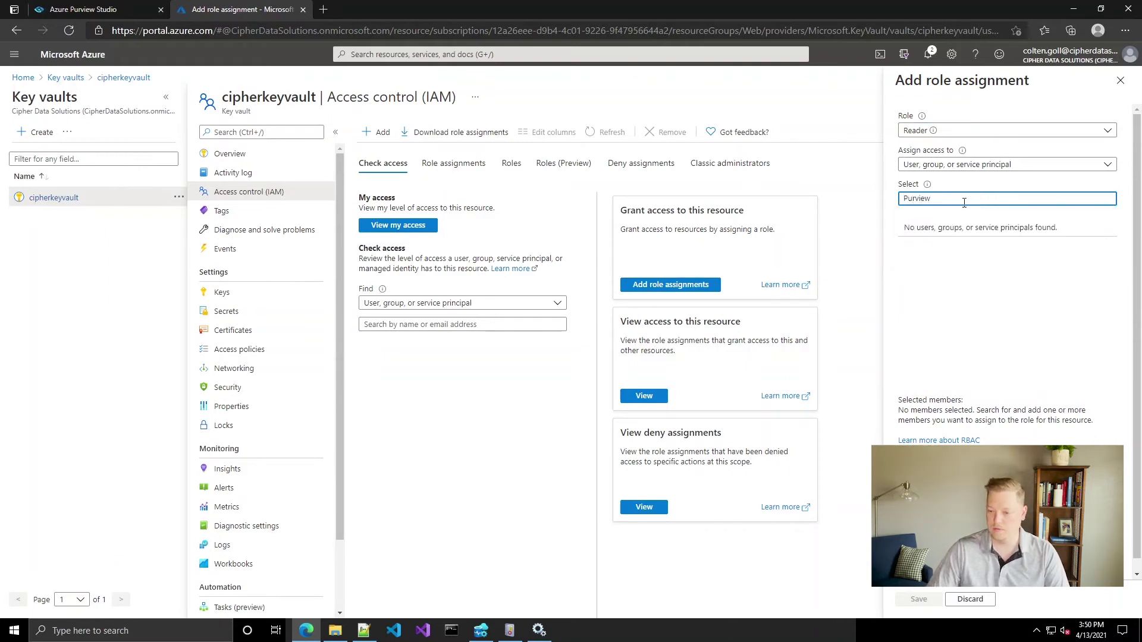
key("ctrl+a")
key("ctrl+v")
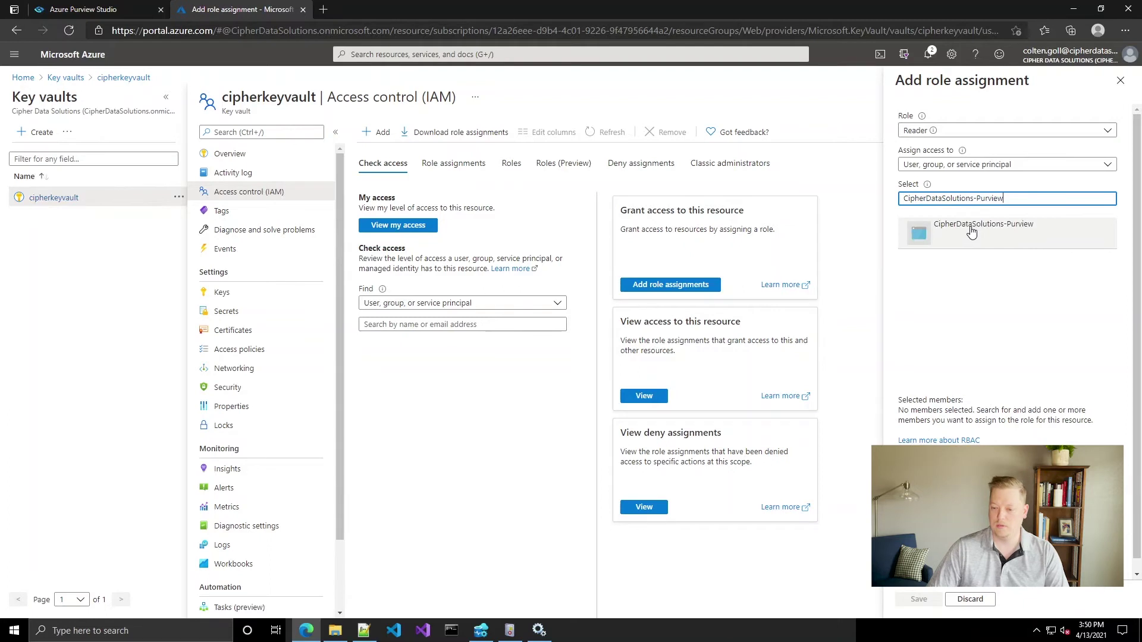
left_click(971, 232)
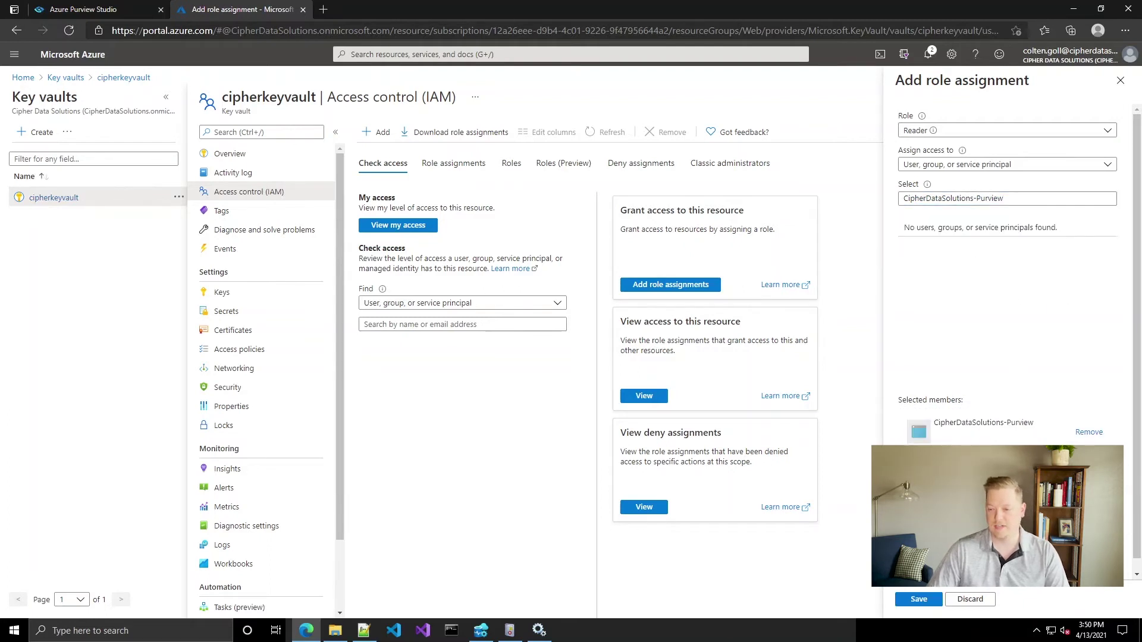
left_click(928, 599)
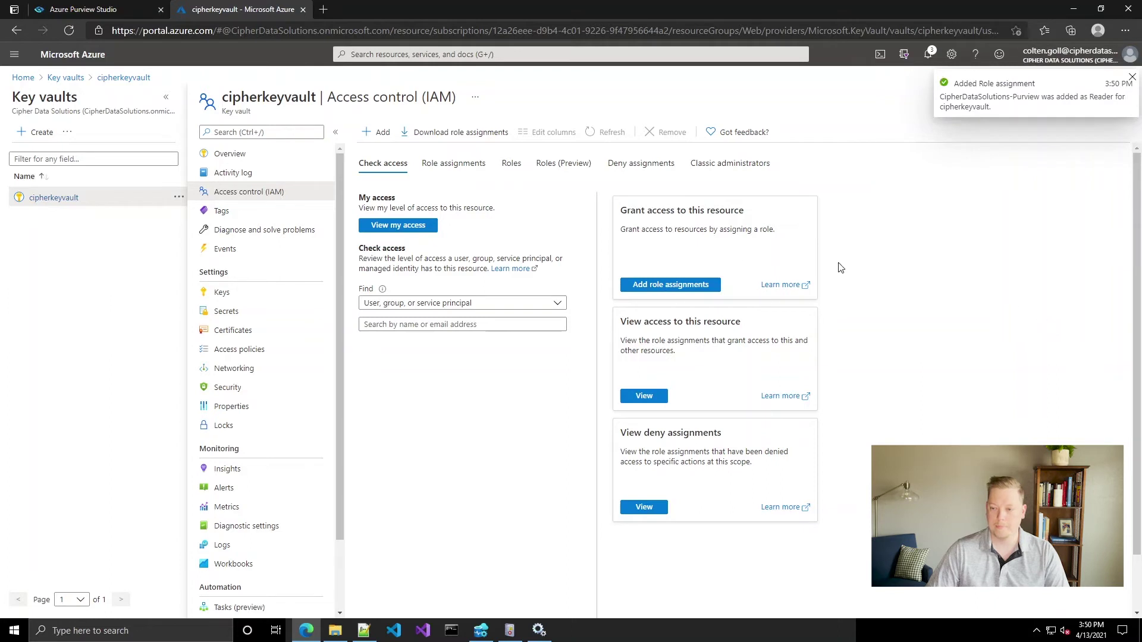
left_click(140, 9)
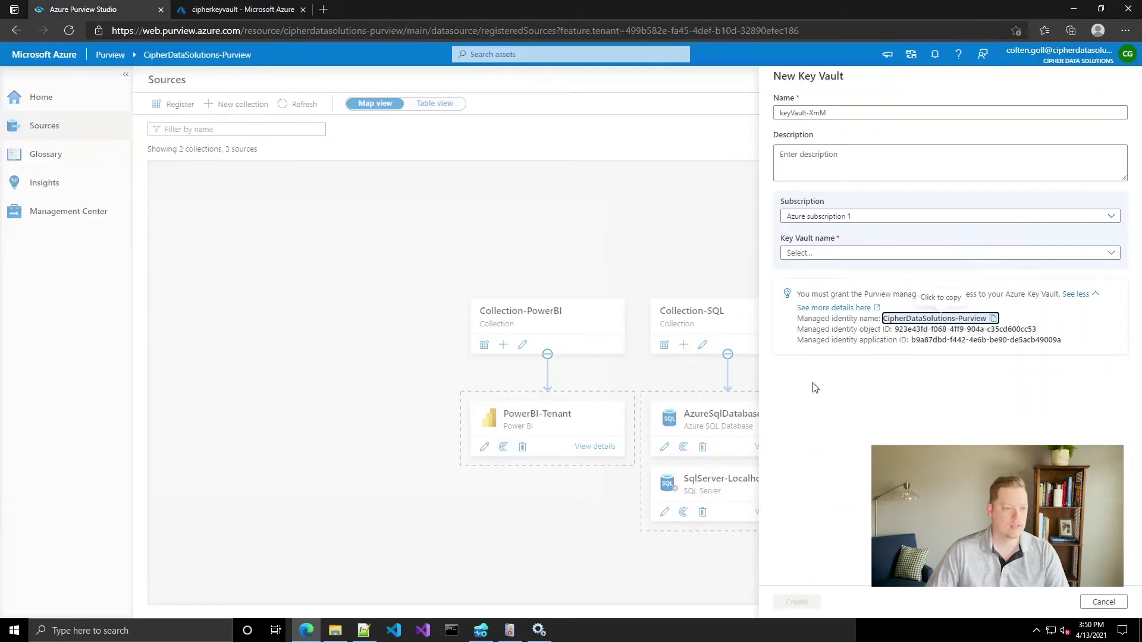
Create the keyVault-XmM connection pointing to cipherkeyvault and confirm vault access.
left_click(1080, 294)
left_click(1026, 254)
left_click(932, 273)
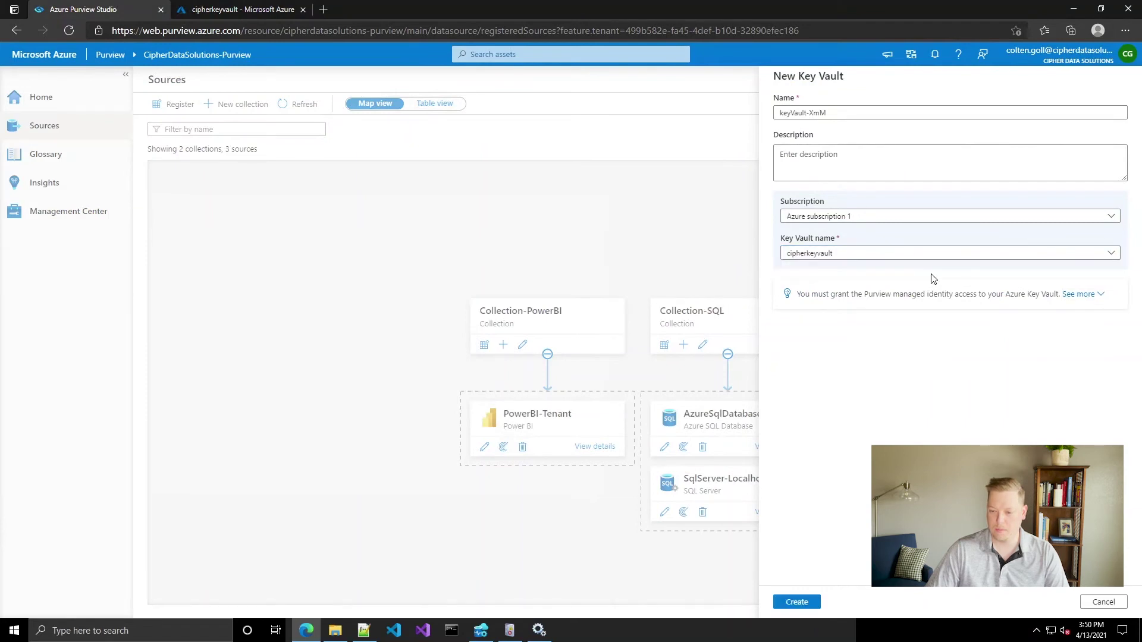
left_click(797, 602)
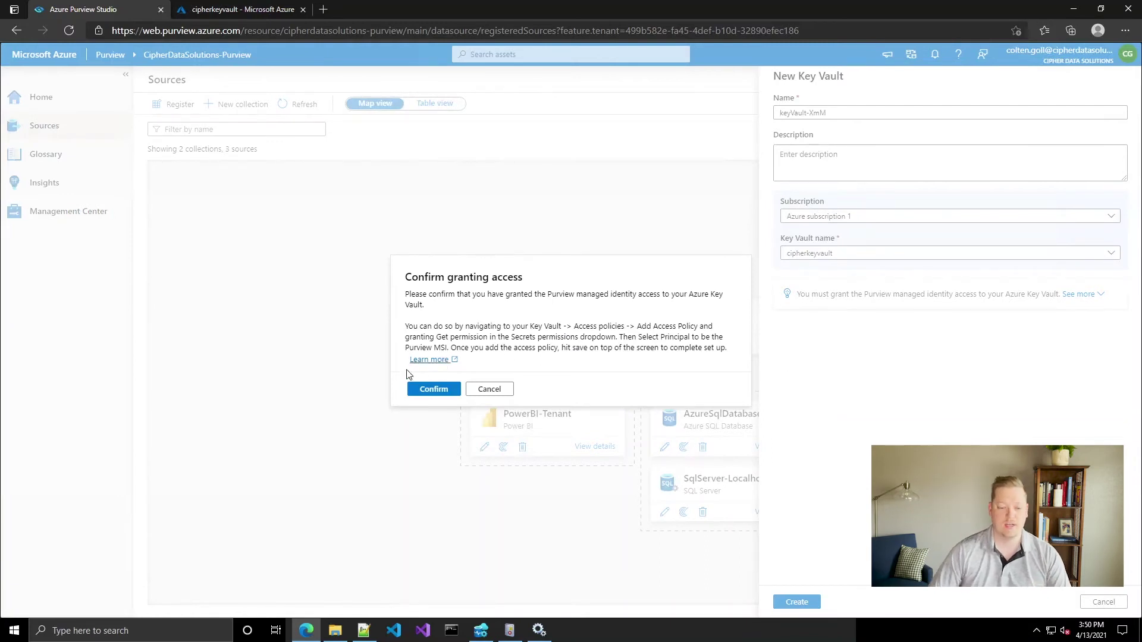
left_click(433, 390)
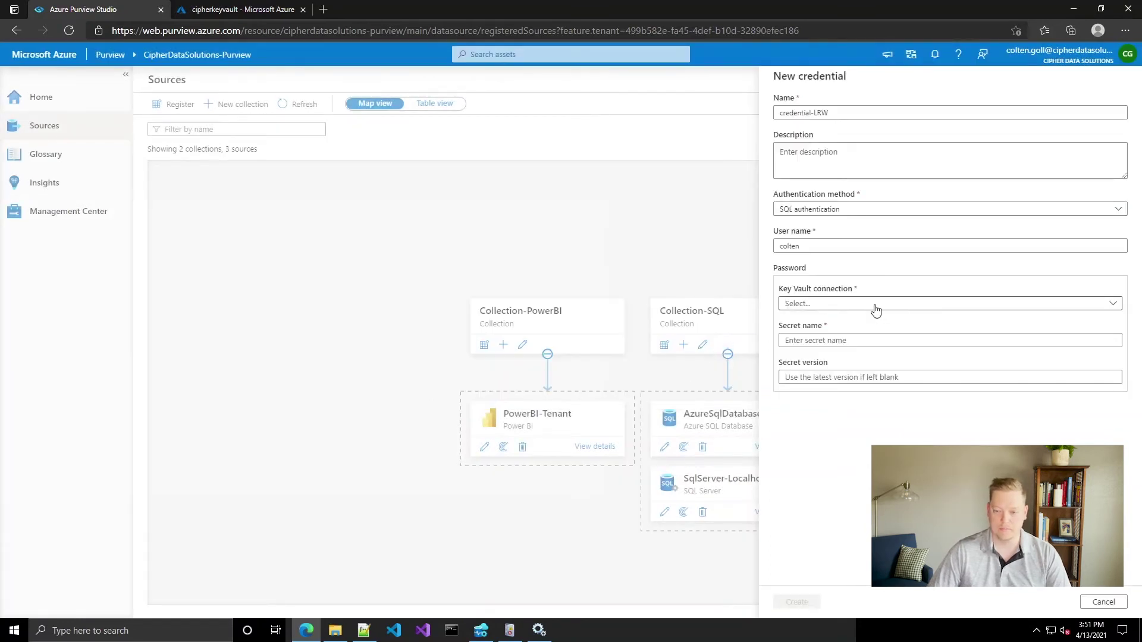
Select keyVault-XmM as the credential's Key Vault connection.
left_click(875, 310)
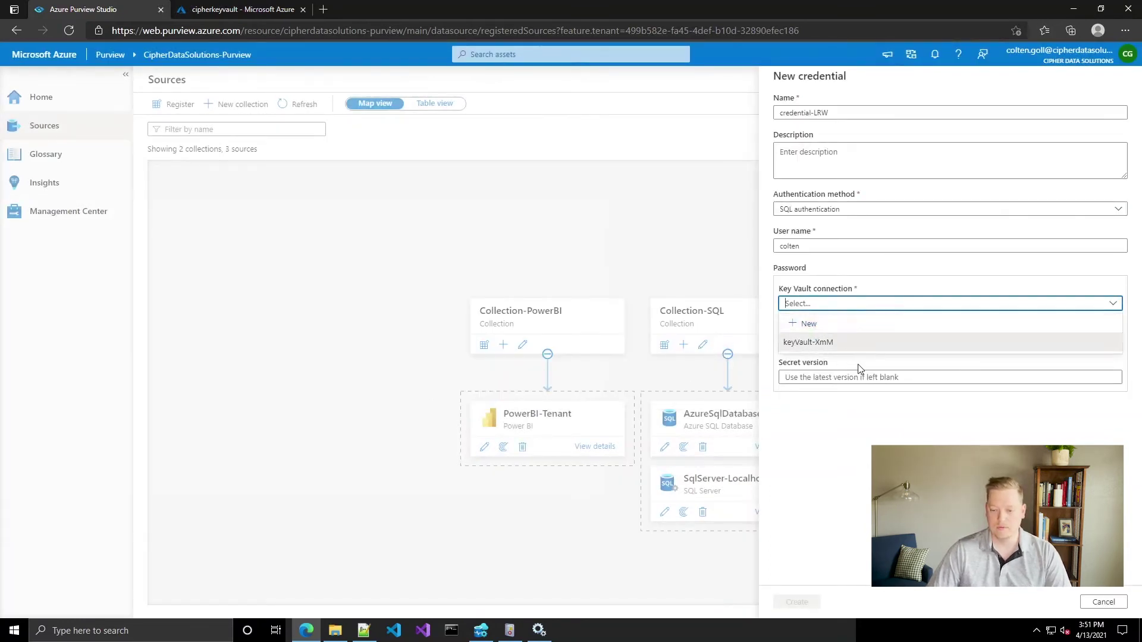
left_click(858, 363)
left_click(858, 340)
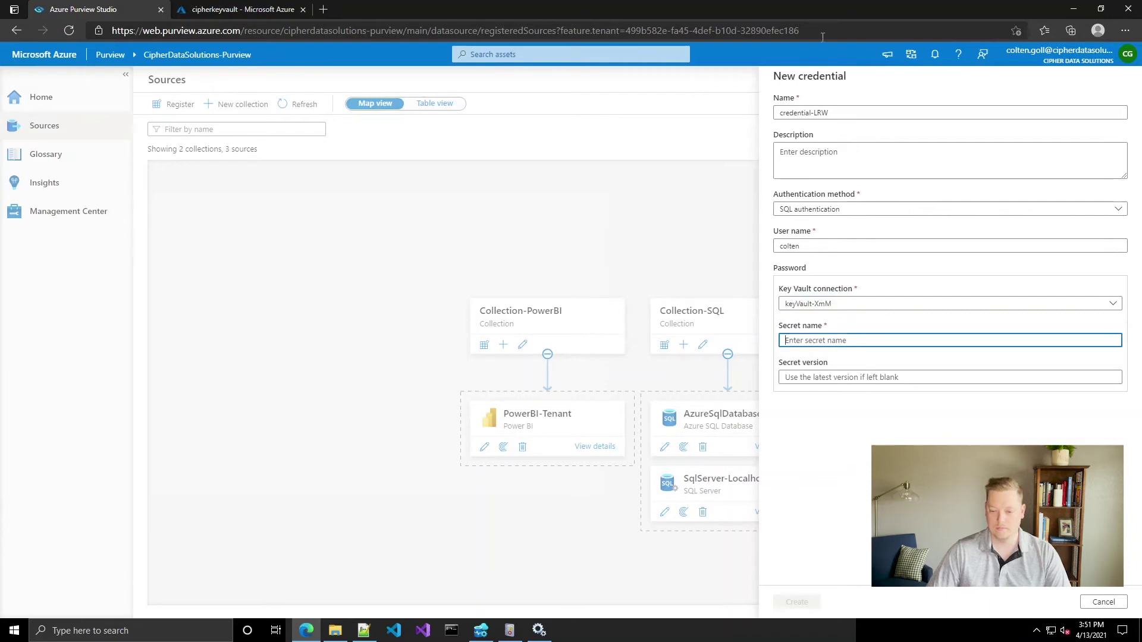
left_click(215, 9)
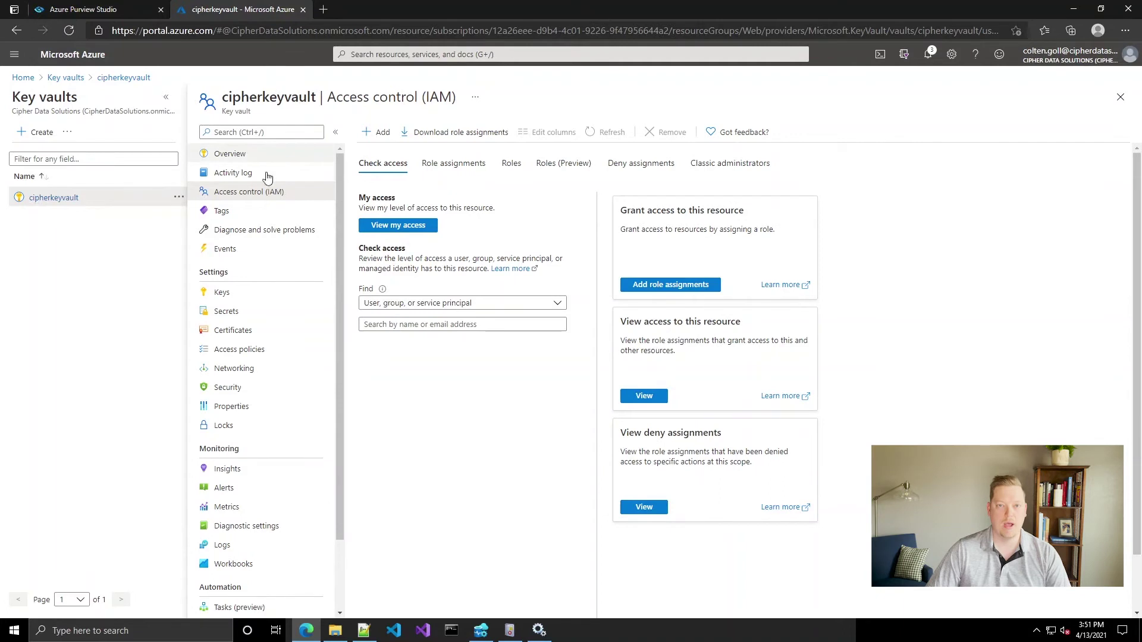
Create secret coltensqluserpassword holding the SQL login password in cipherkeyvault and open its details.
left_click(290, 313)
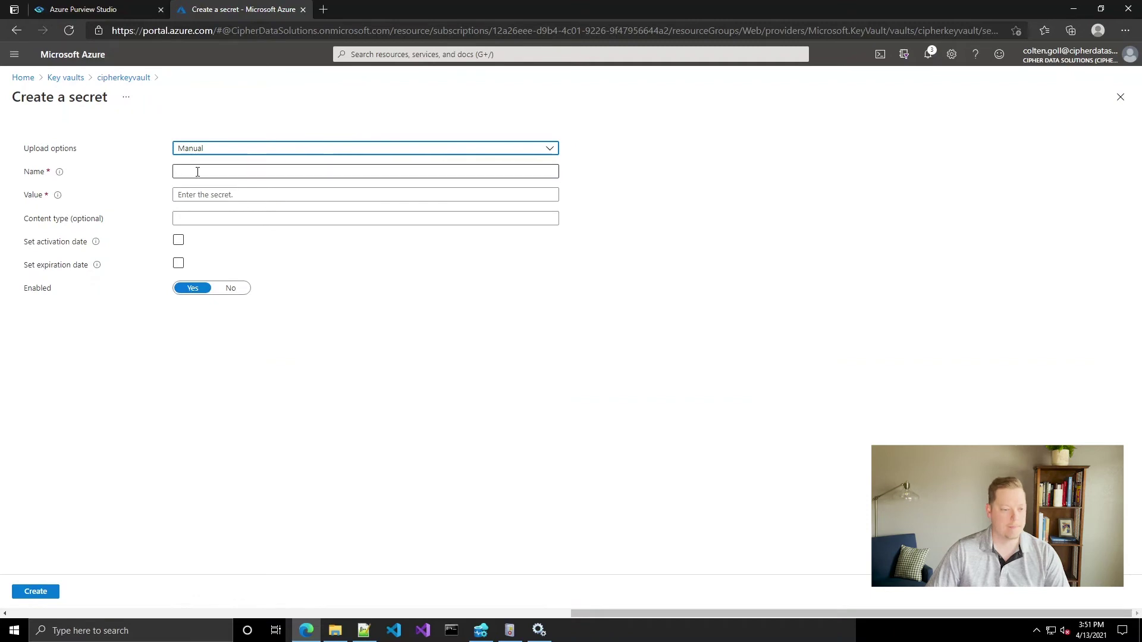
left_click(198, 172)
type("colten_sql_user_password")
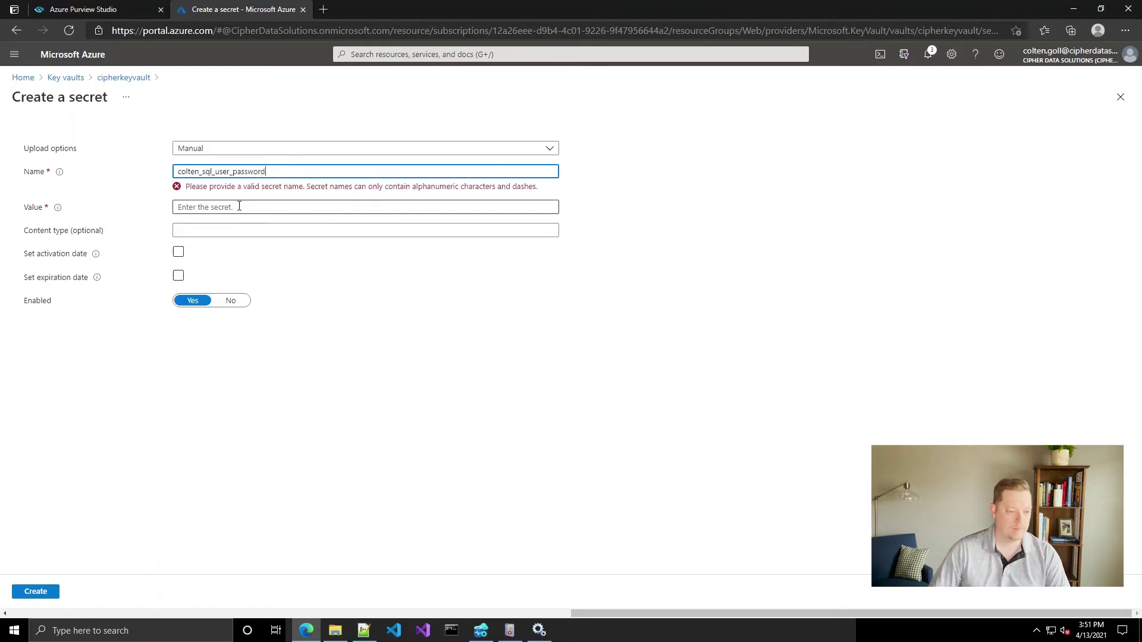
double_click(233, 171)
key("BackSpace")
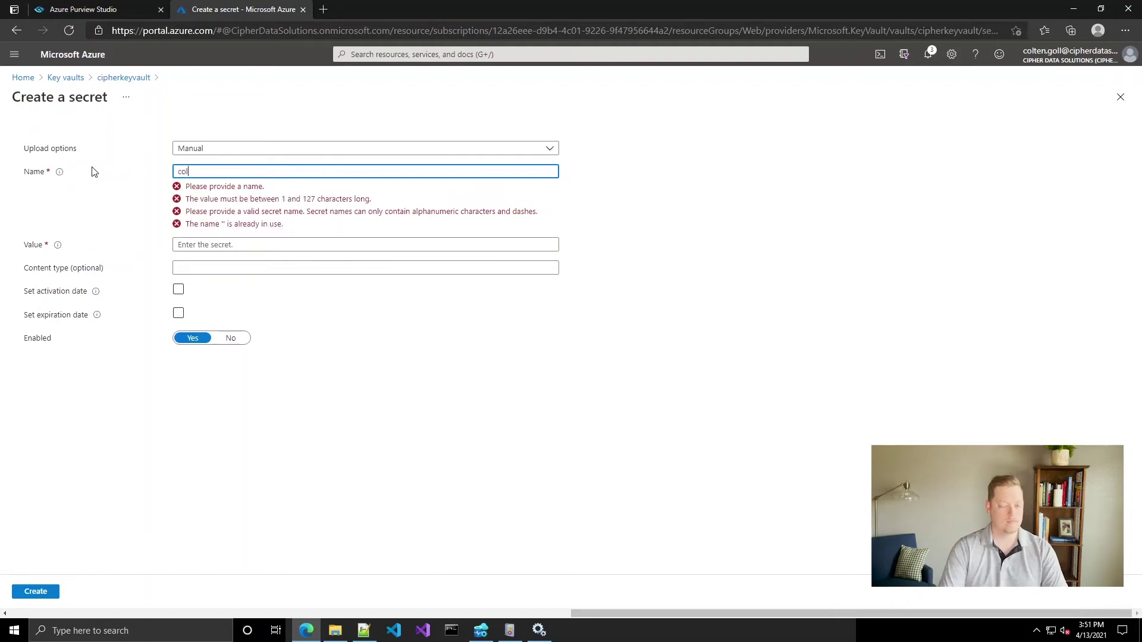
type("coltensqluserpassword")
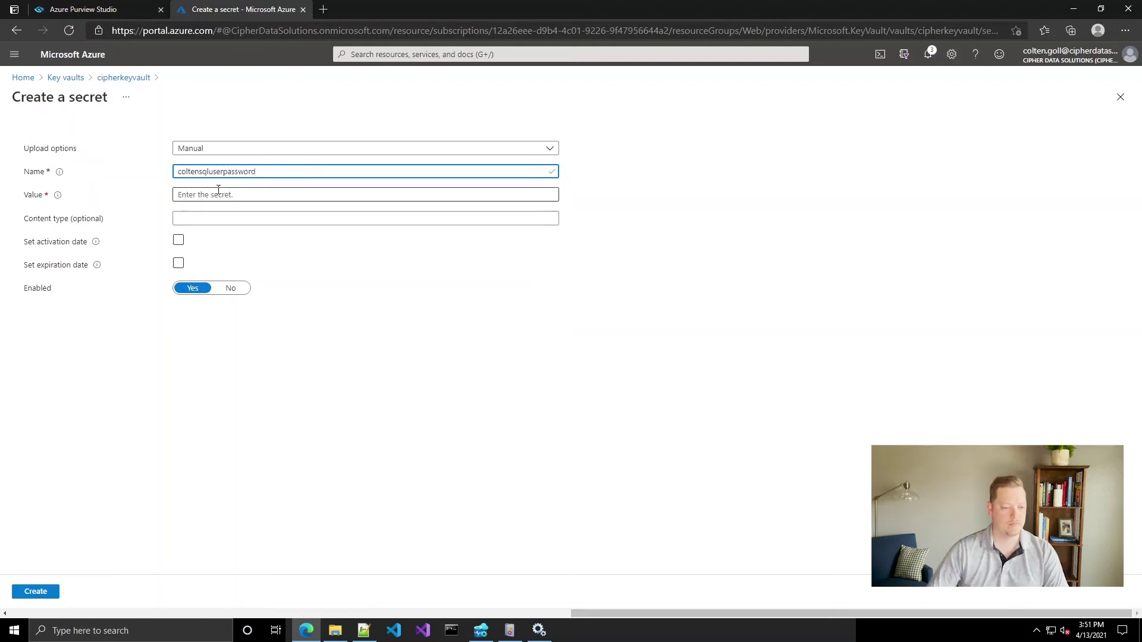
left_click(185, 194)
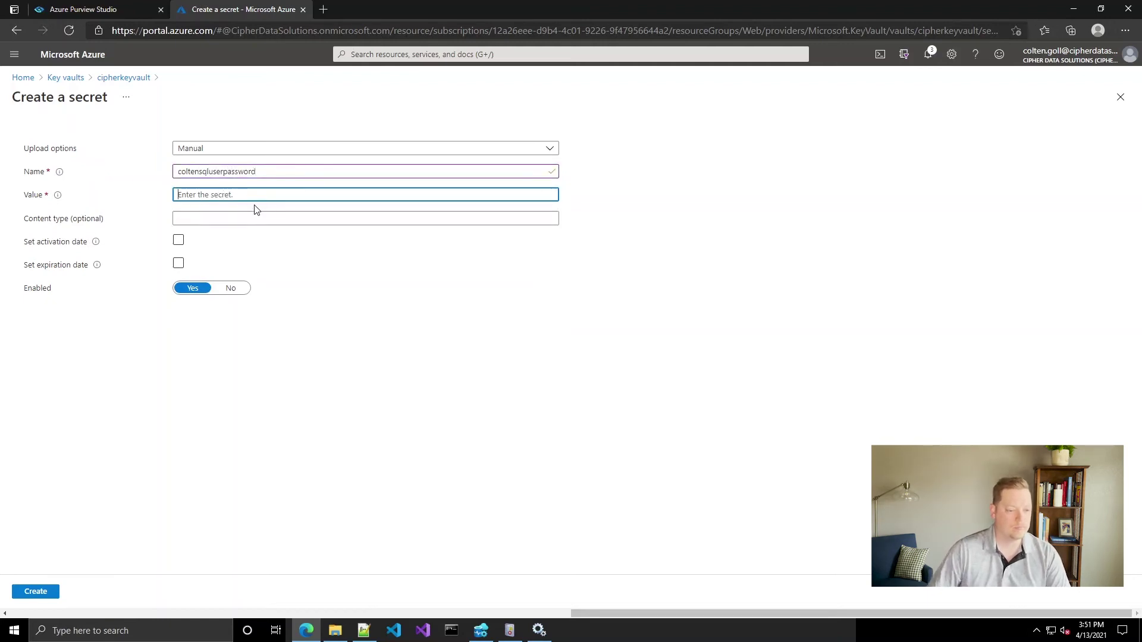
type("•••••")
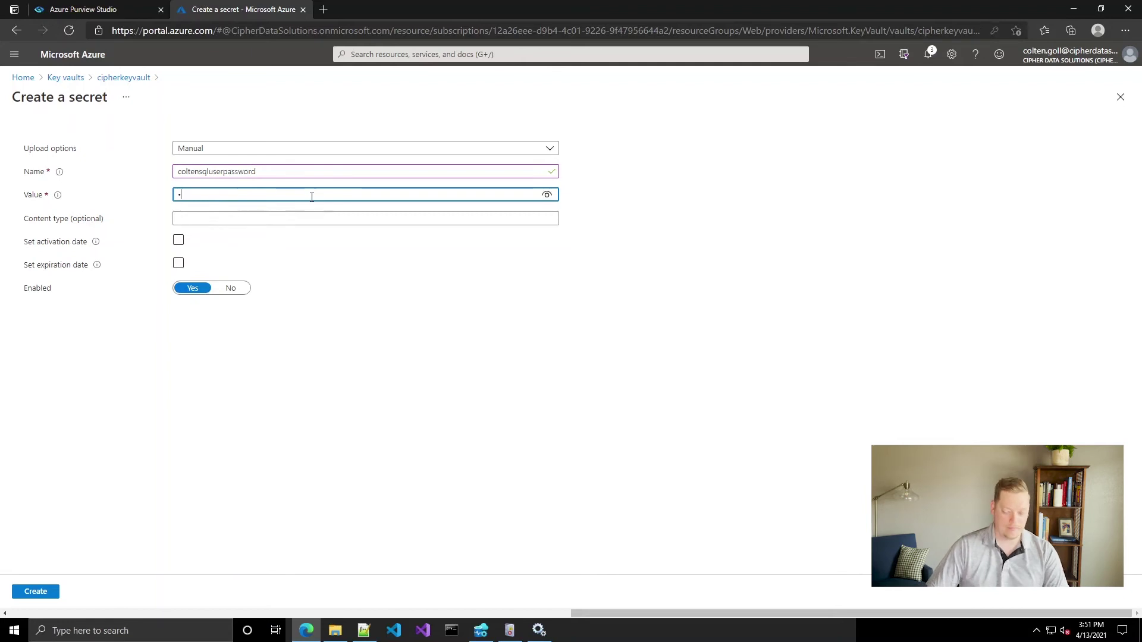
type("•••••••••")
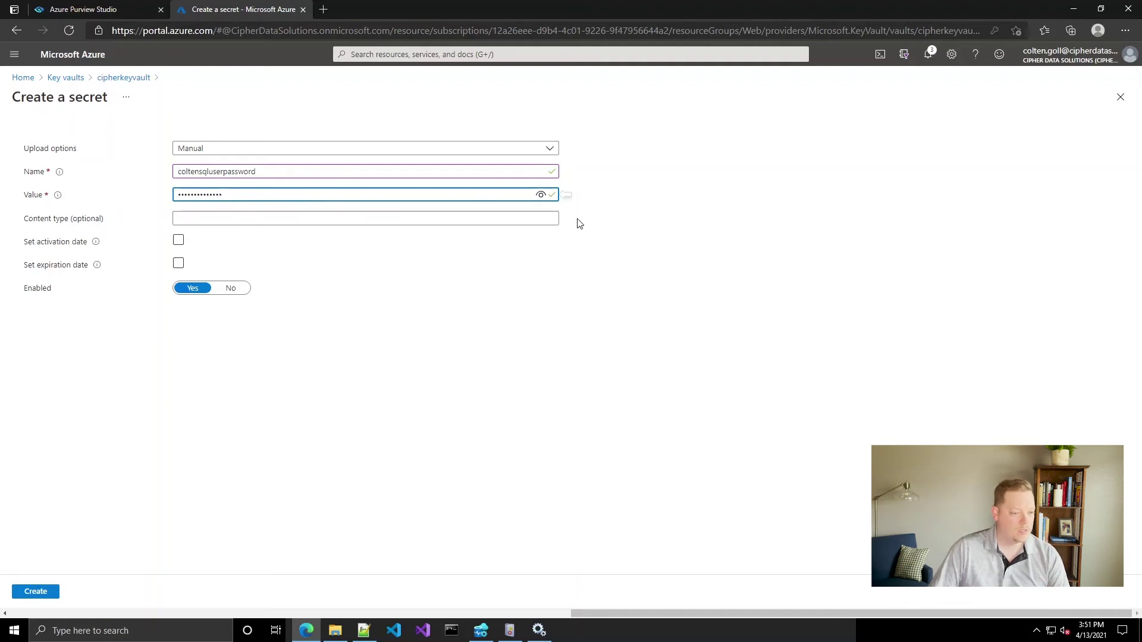
left_click(33, 592)
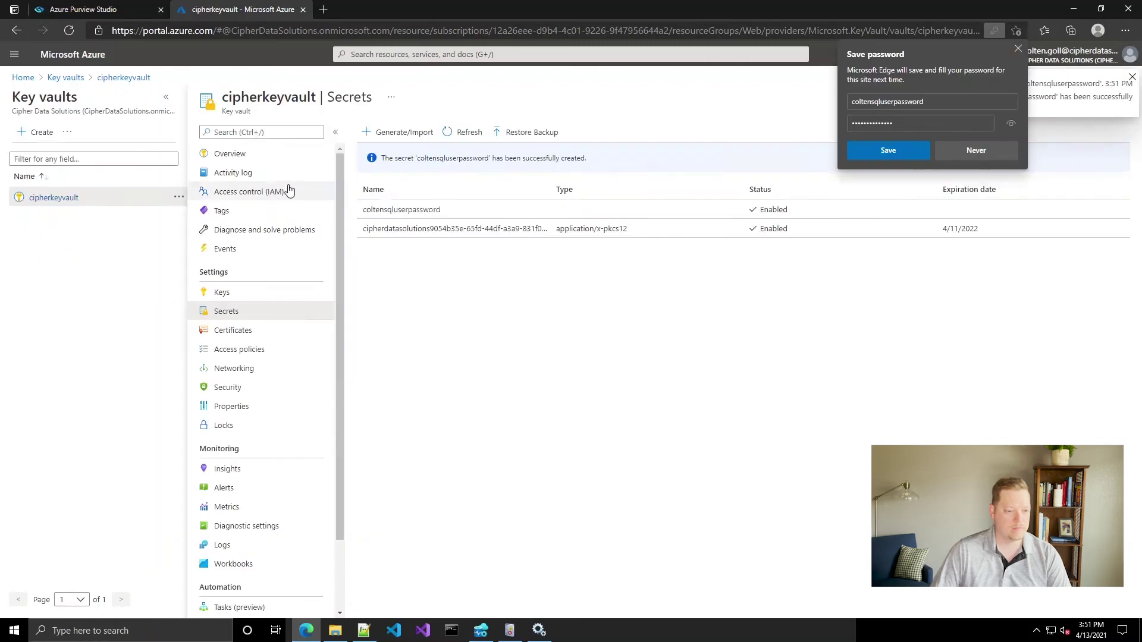
left_click(447, 208)
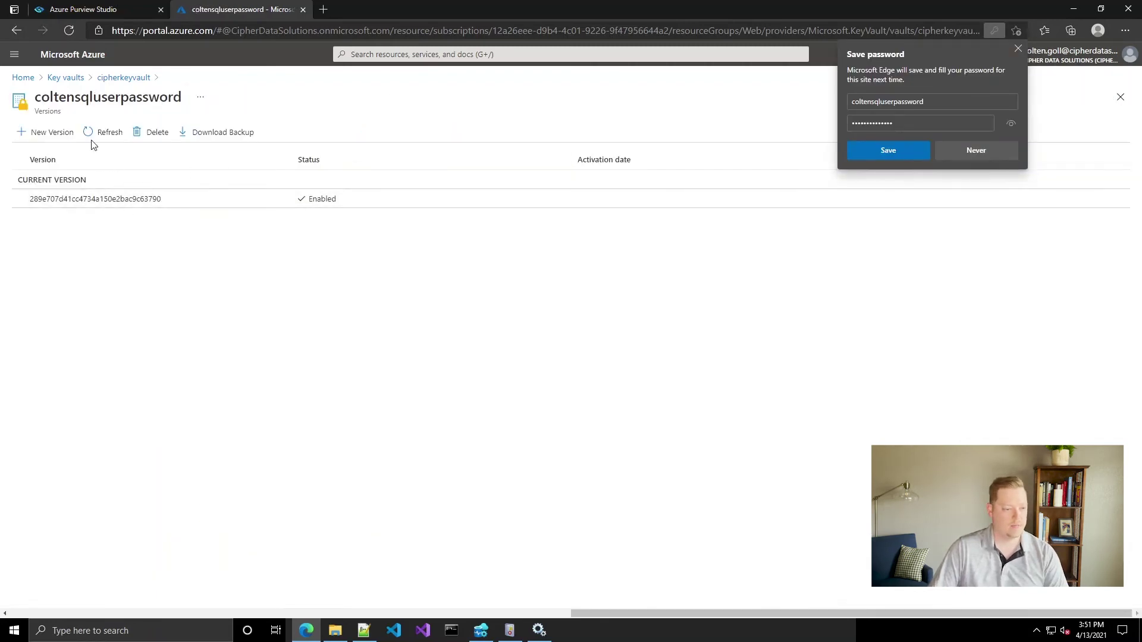
Save credential-LRW using the coltensqluserpassword secret name.
left_click_drag(36, 97, 188, 97)
key("ctrl+c")
left_click(113, 9)
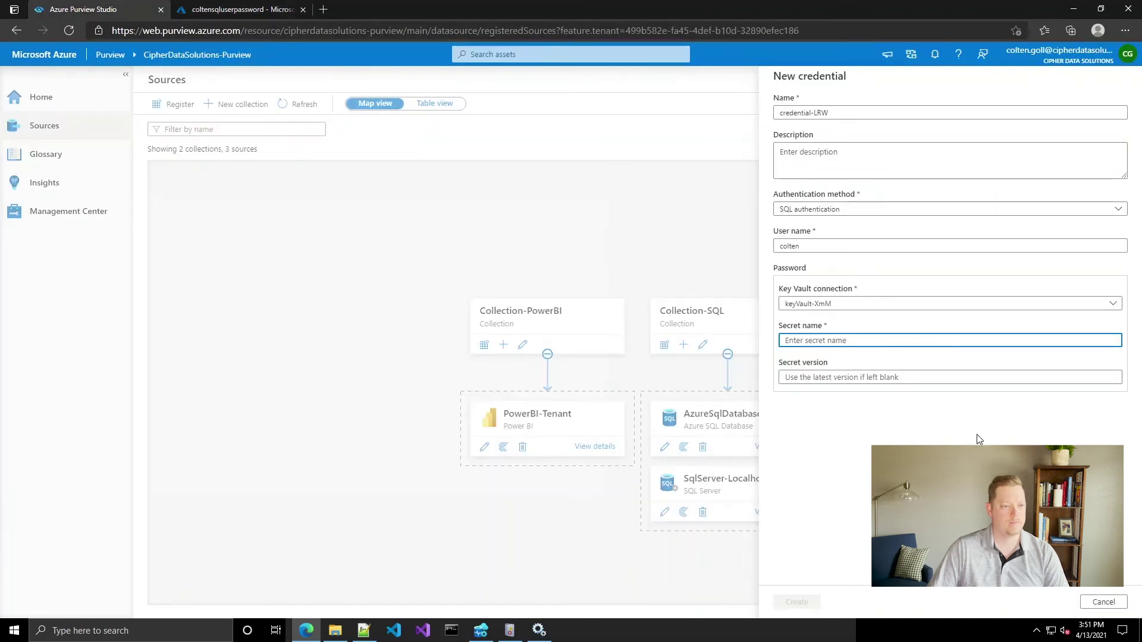
key("ctrl+v")
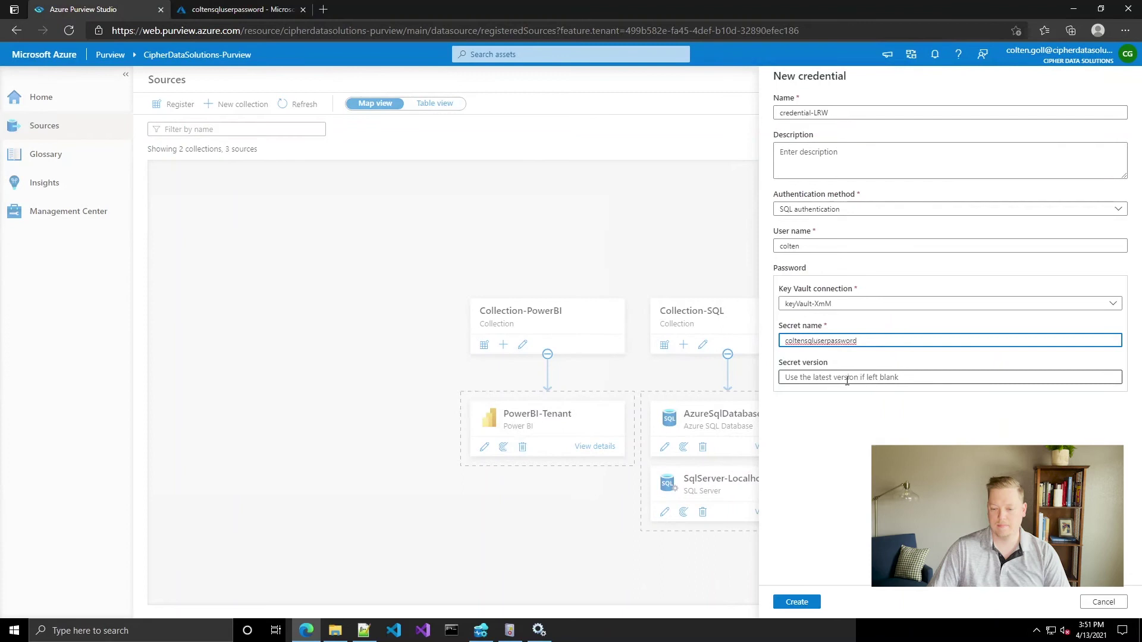
left_click(801, 604)
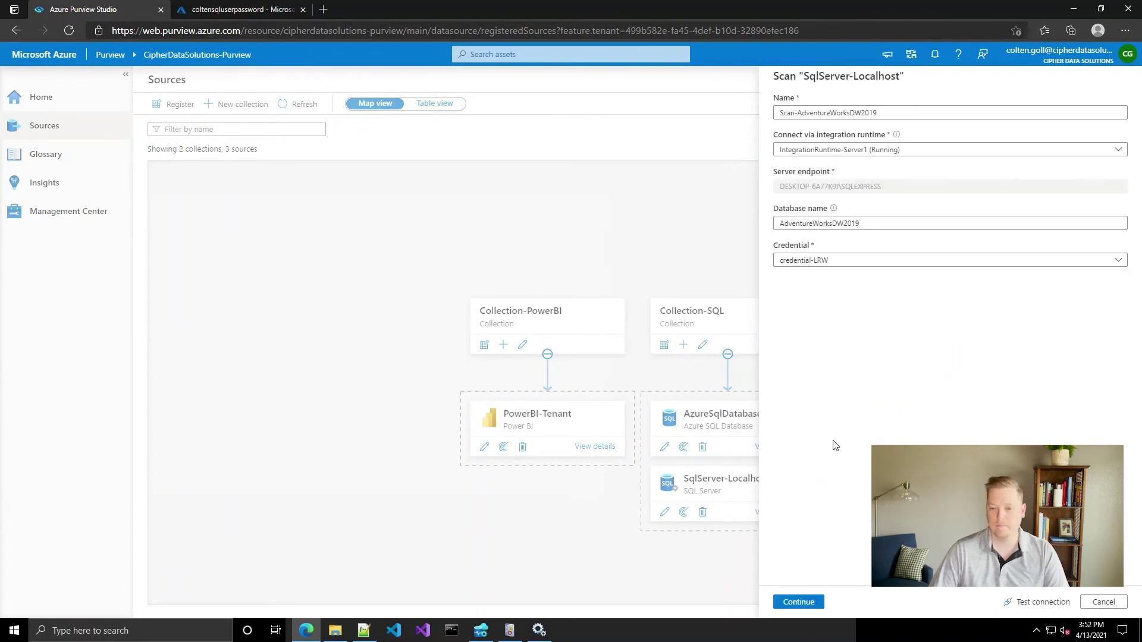
Test the SQL Server connection until it succeeds and continue the scan setup.
left_click(1057, 606)
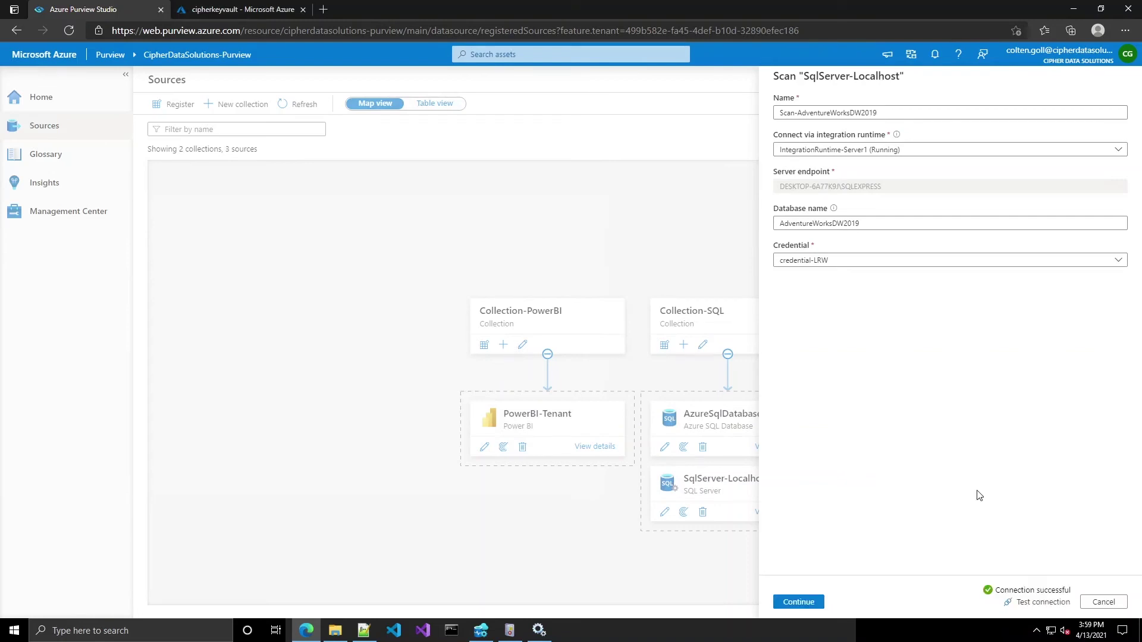
left_click(1045, 606)
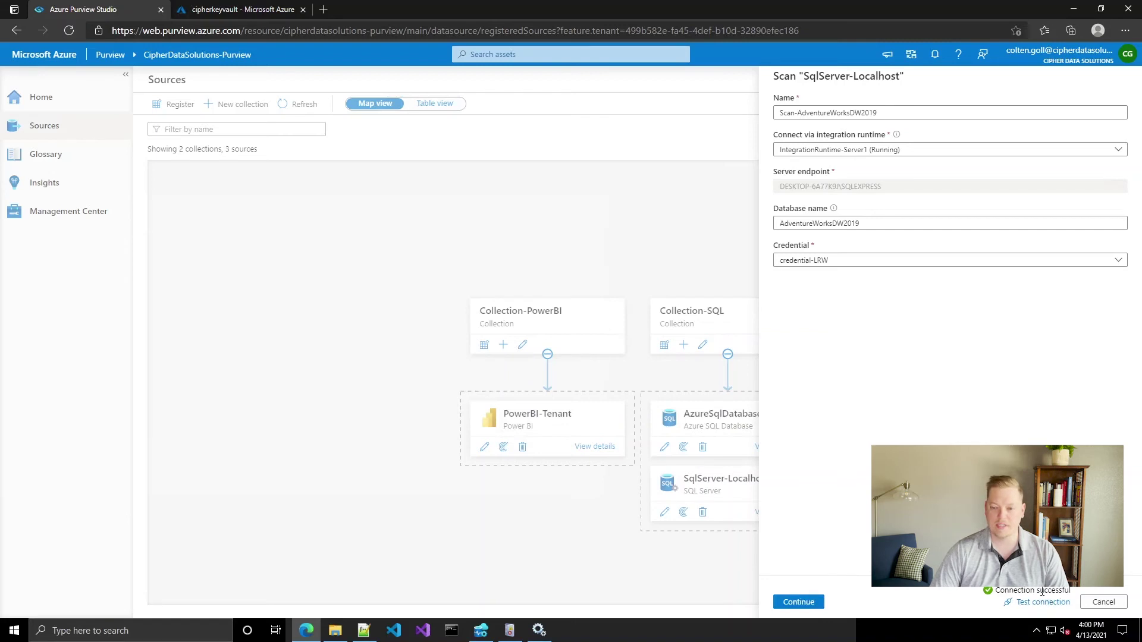
left_click(798, 602)
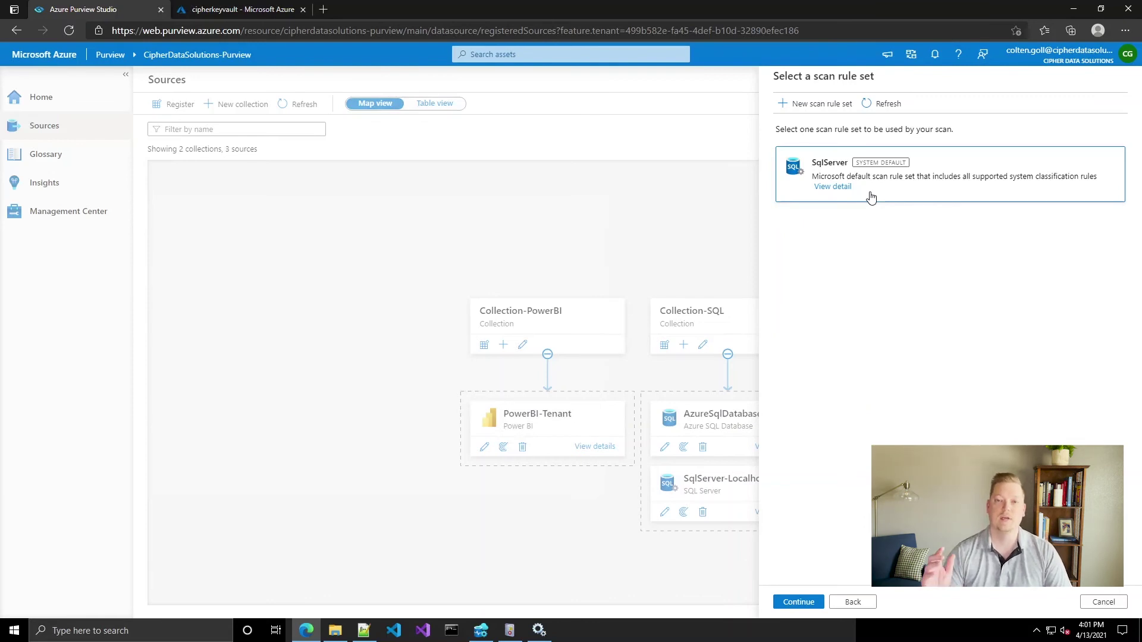
Start creating a new custom scan rule set.
left_click(823, 104)
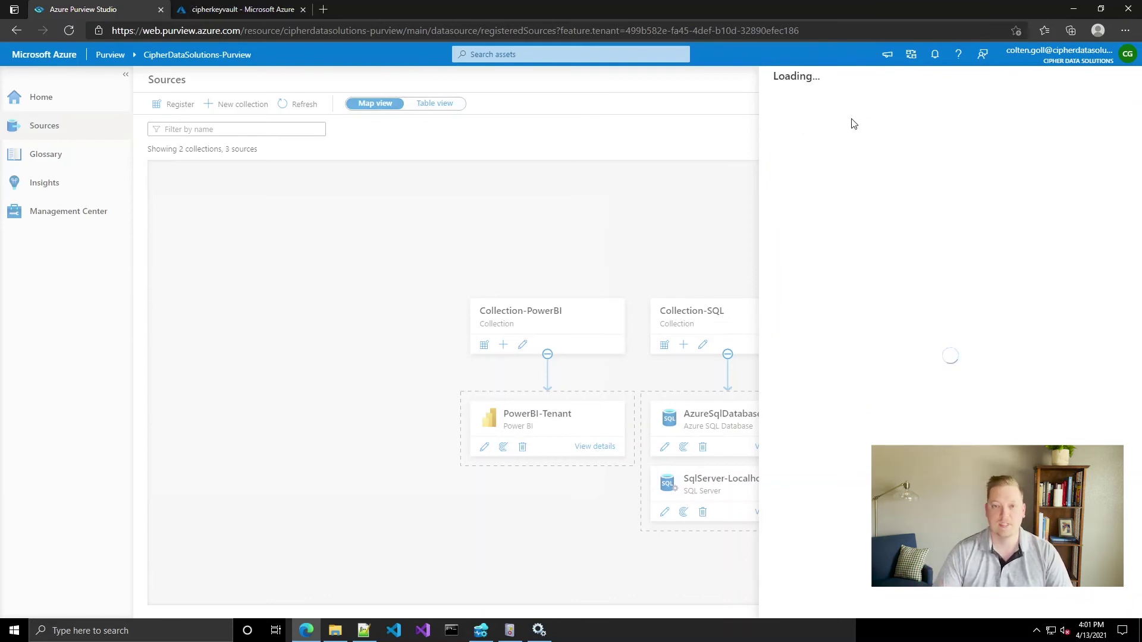
Name the new rule set CipherCustomRuleSet and proceed to classification rules.
left_click(842, 145)
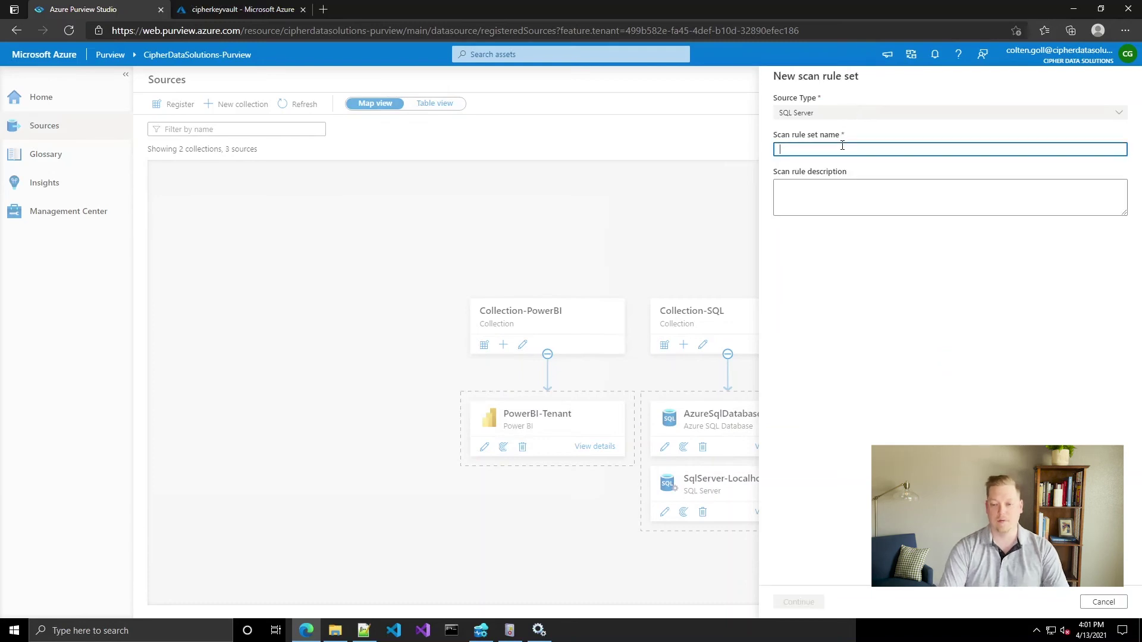
type("CipherCusto")
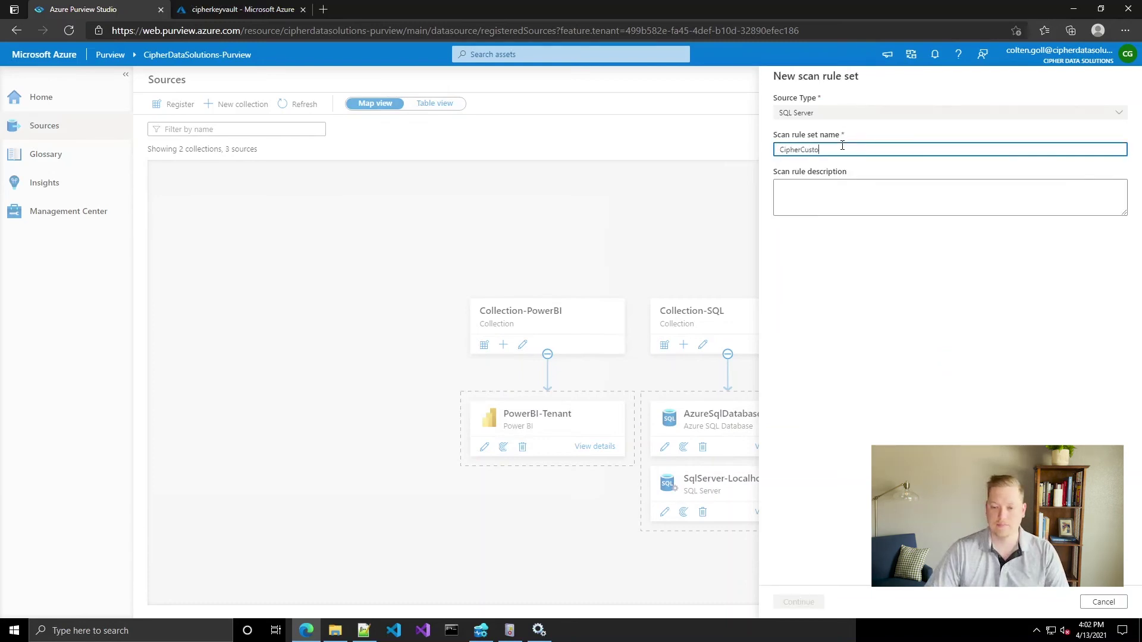
type("mRuleSet")
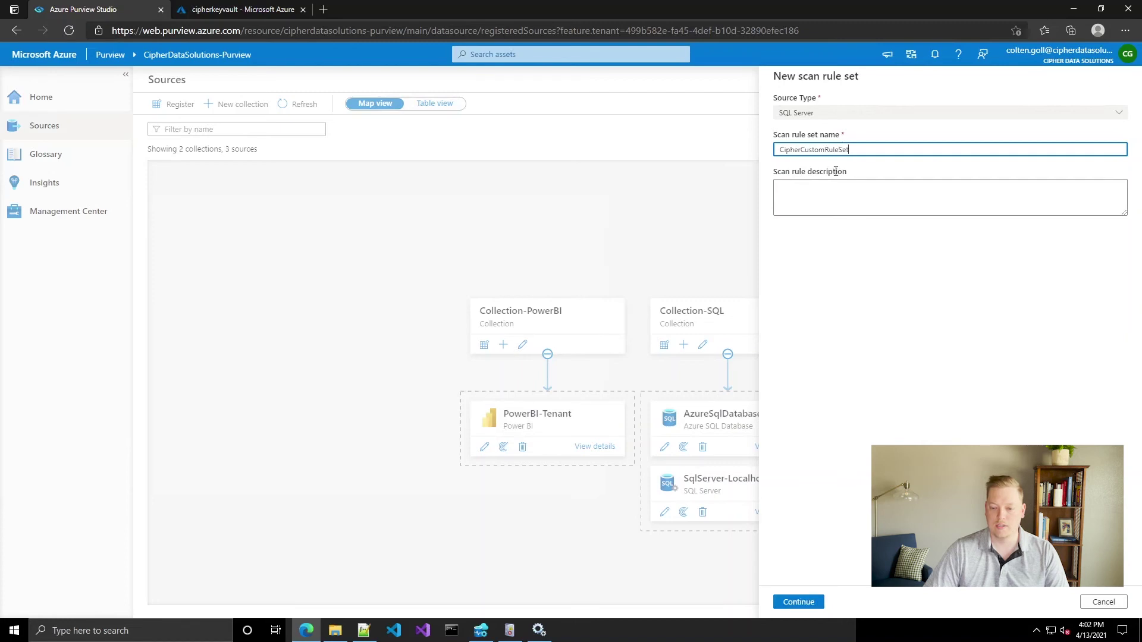
left_click(821, 602)
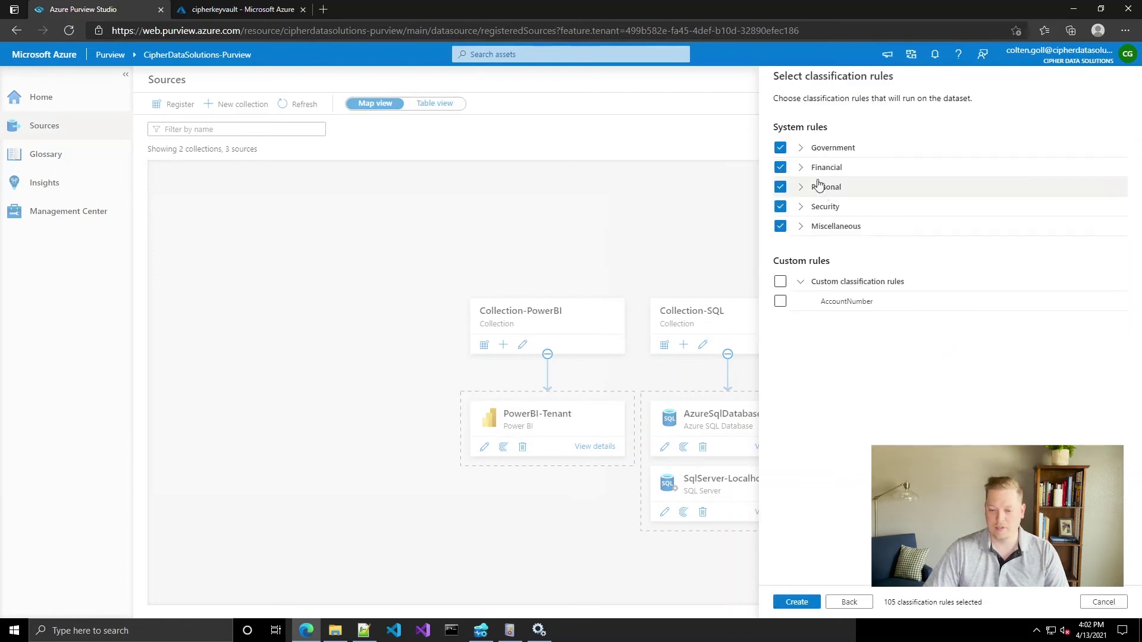
Expand the Government classification rules and clear all of them.
left_click(799, 149)
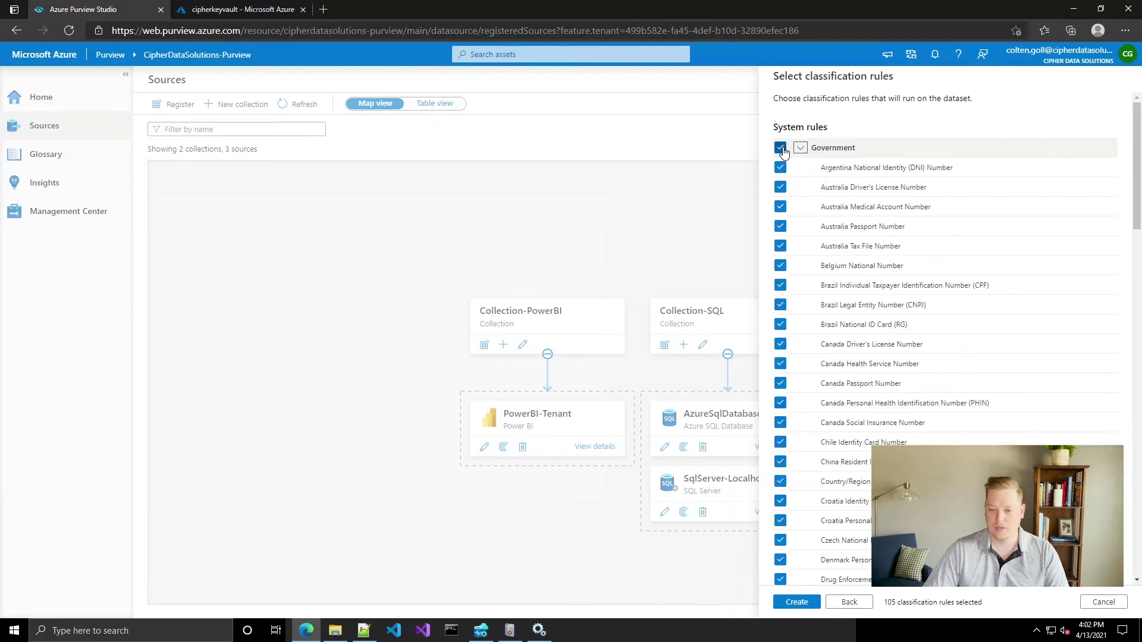
key("space")
scroll(798, 252, "down", 5)
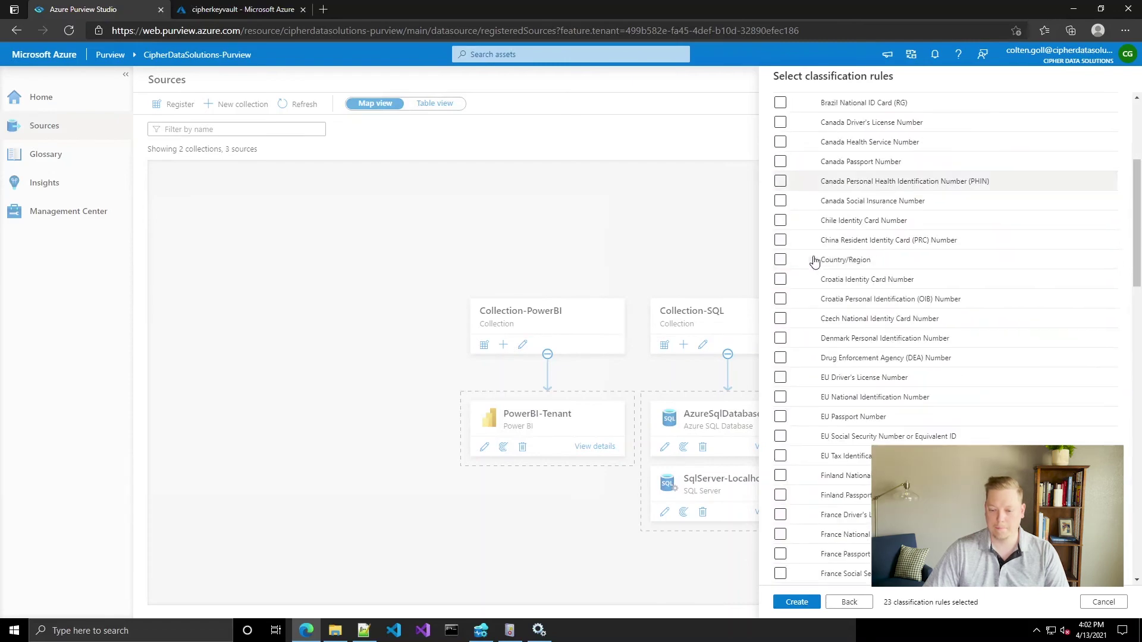
scroll(814, 264, "down", 6)
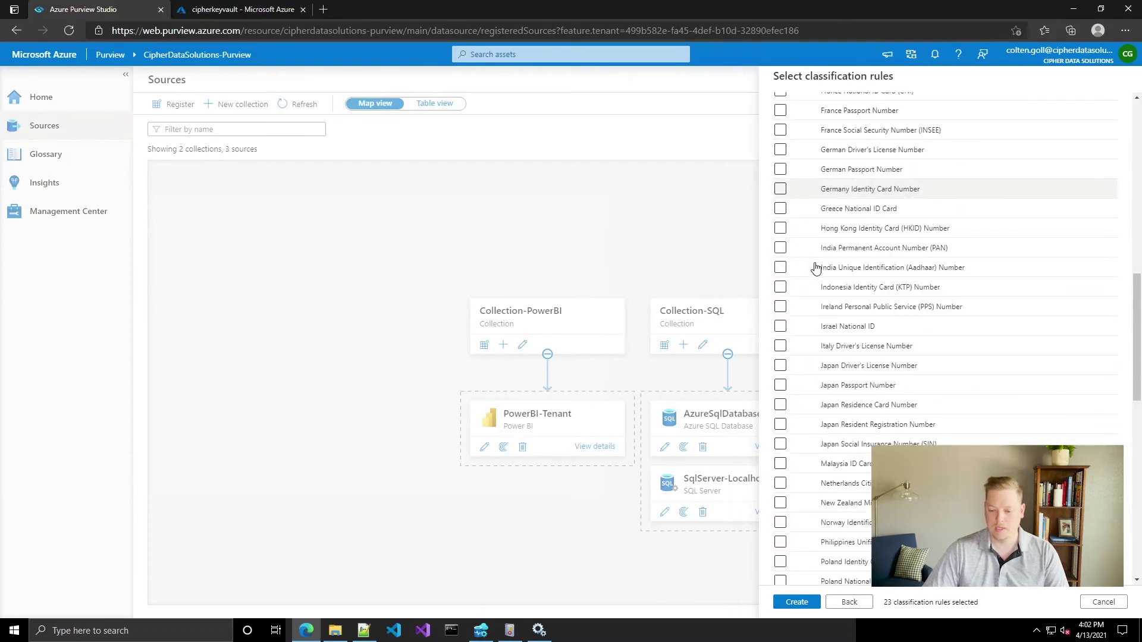
scroll(816, 268, "up", 5)
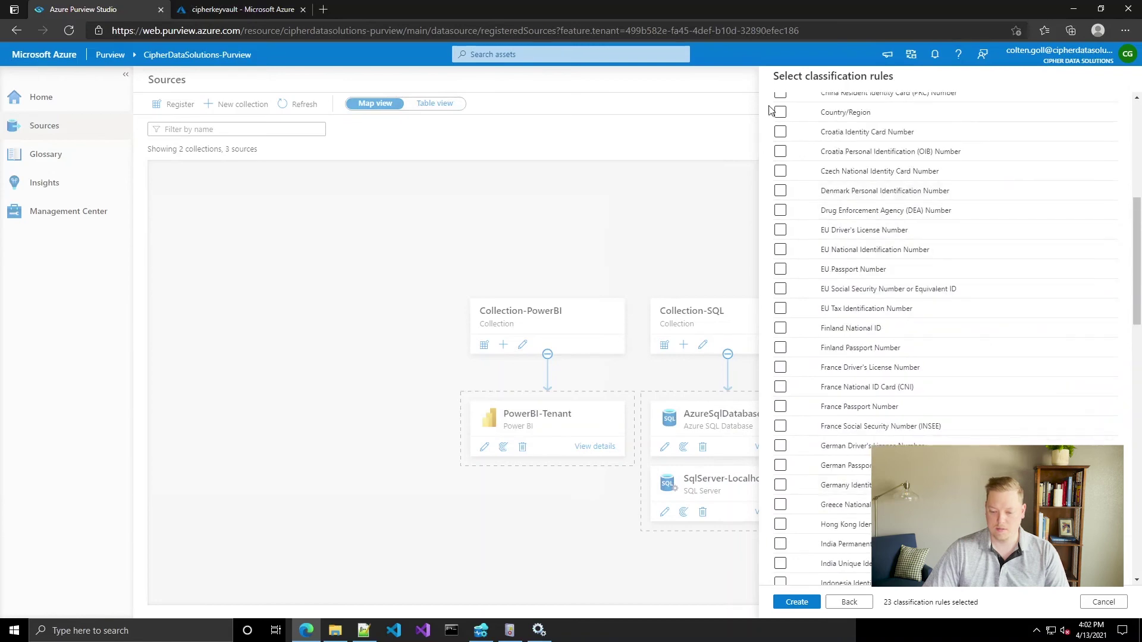
scroll(851, 258, "down", 5)
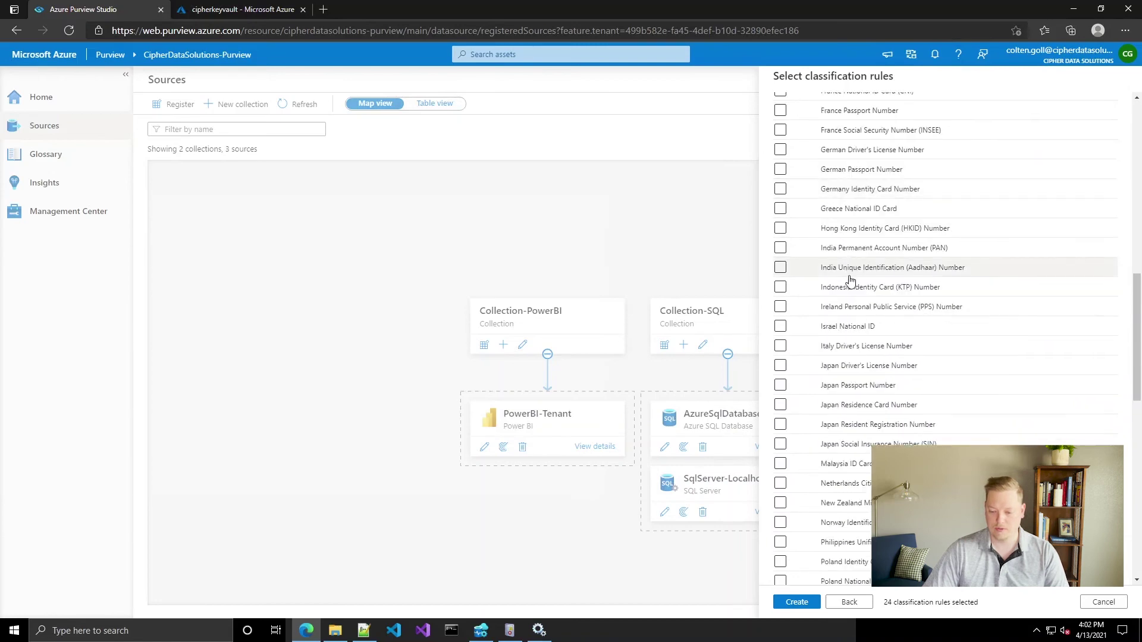
scroll(851, 265, "down", 2)
scroll(847, 283, "down", 7)
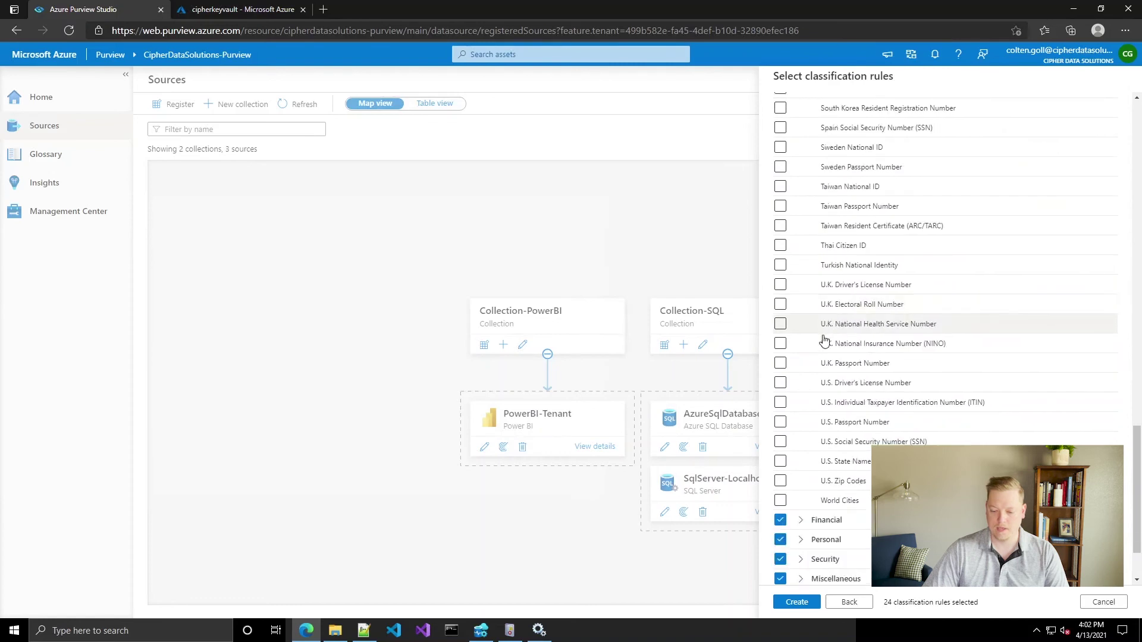
Include the U.S. rules, World Cities and the AccountNumber custom rule, then create the rule set.
left_click(779, 382)
left_click(780, 402)
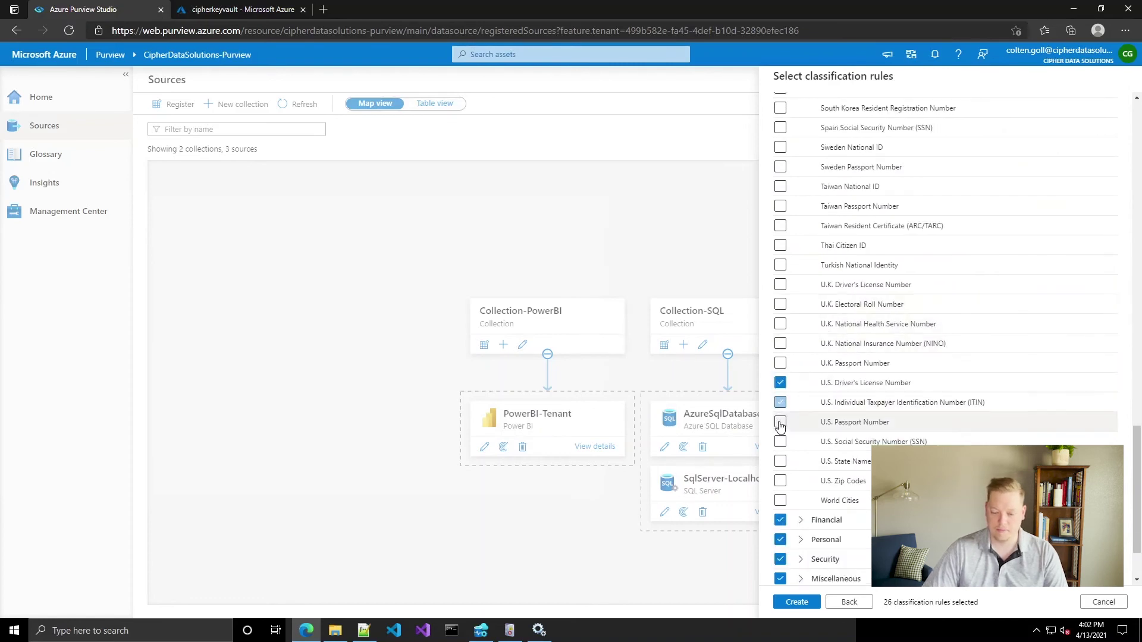
left_click(780, 441)
left_click(780, 461)
left_click(780, 481)
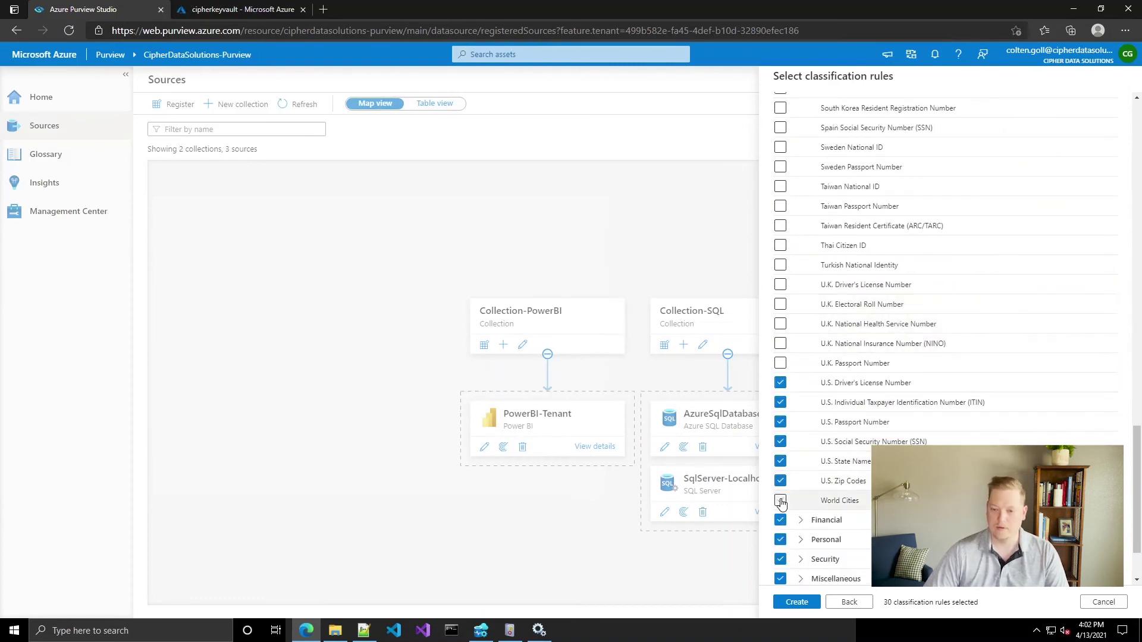
left_click(780, 500)
scroll(810, 487, "down", 2)
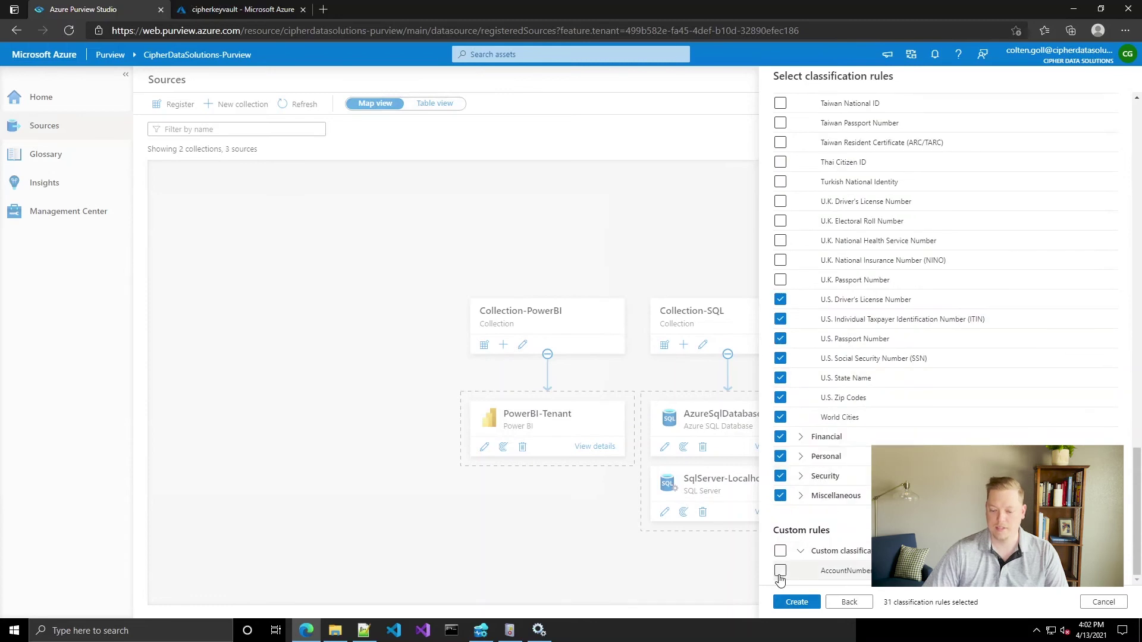
left_click(780, 571)
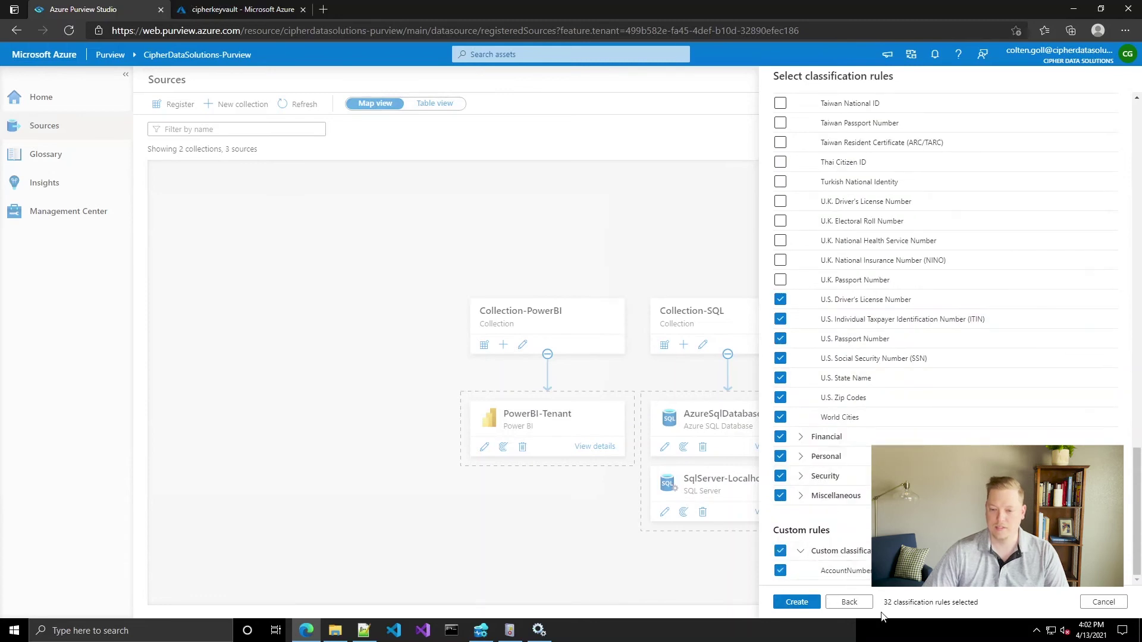
left_click(810, 602)
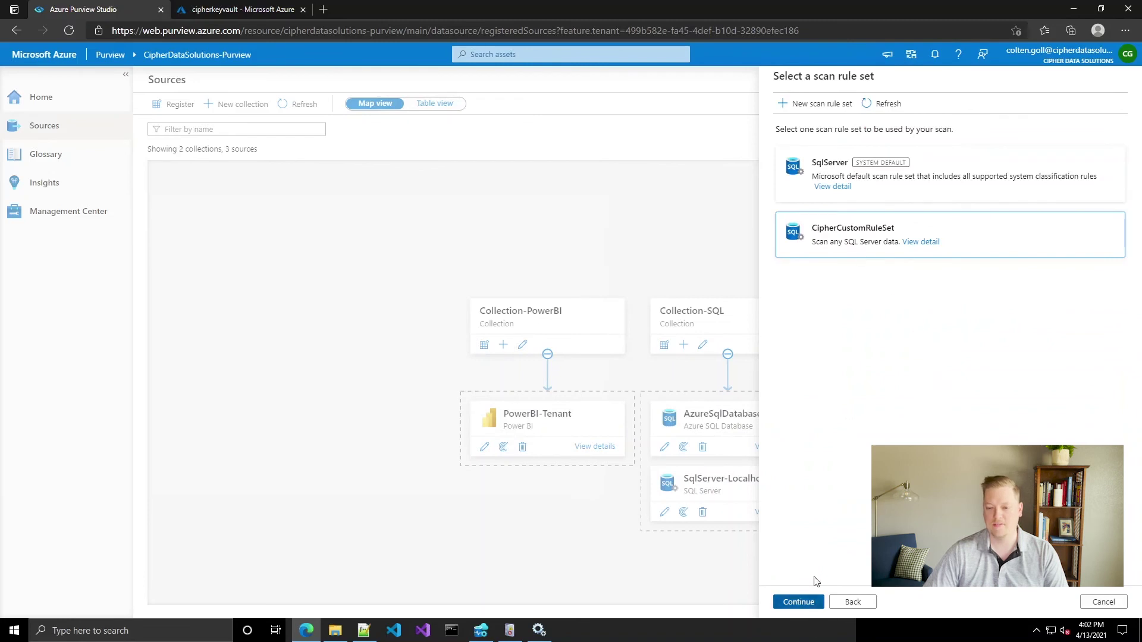
Save Scan-AdventureWorksDW2019 with CipherCustomRuleSet and run it once immediately.
left_click(801, 602)
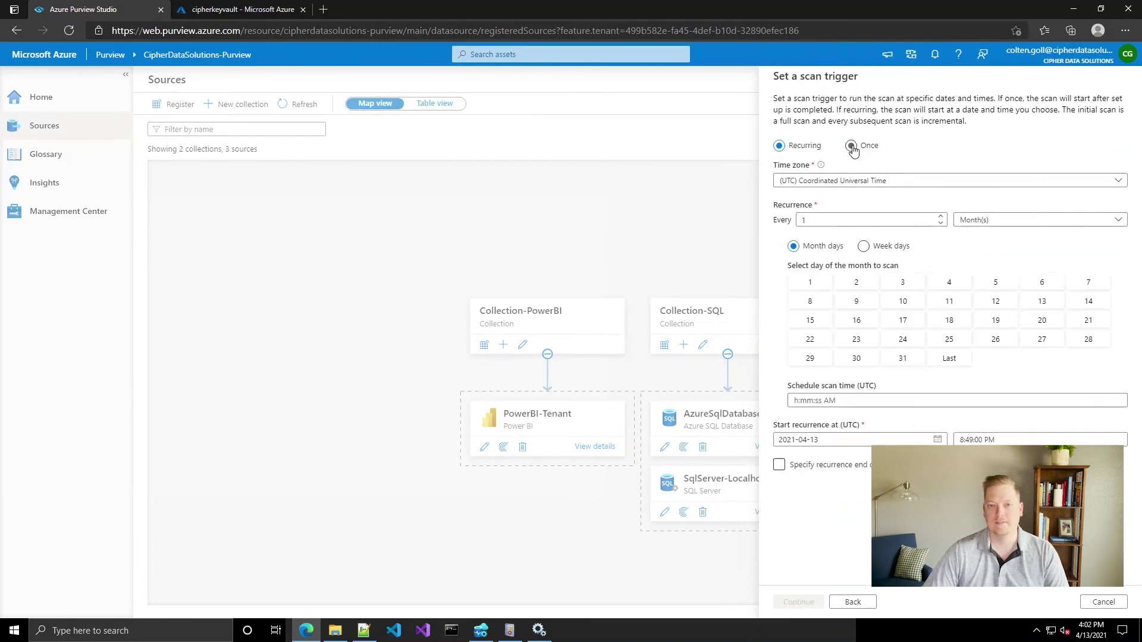
left_click(851, 146)
left_click(803, 602)
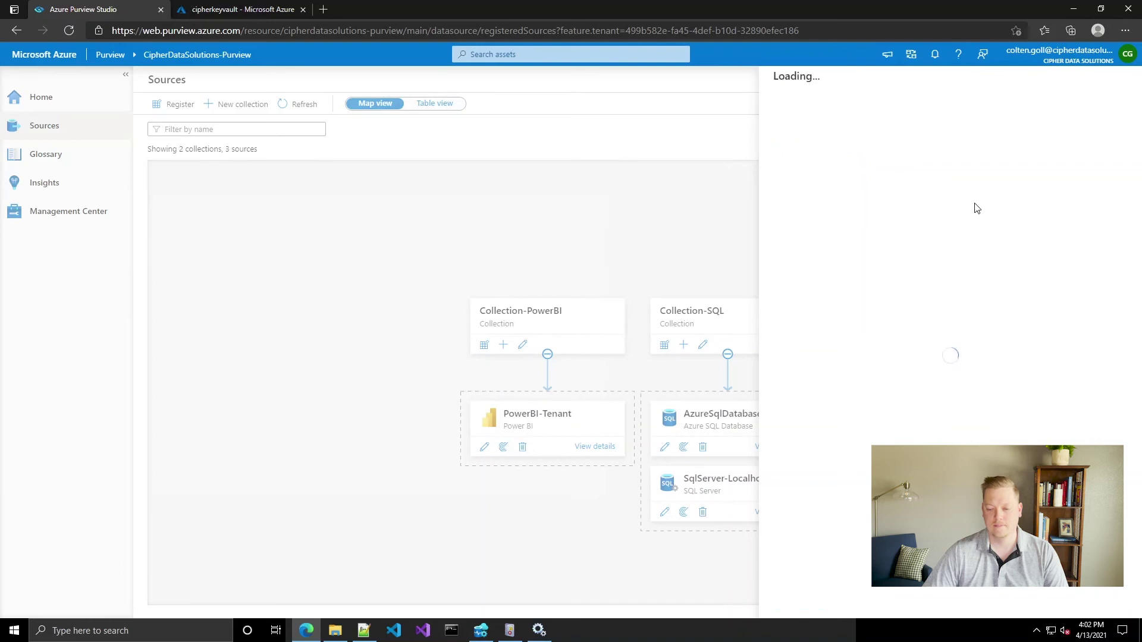
left_click(812, 603)
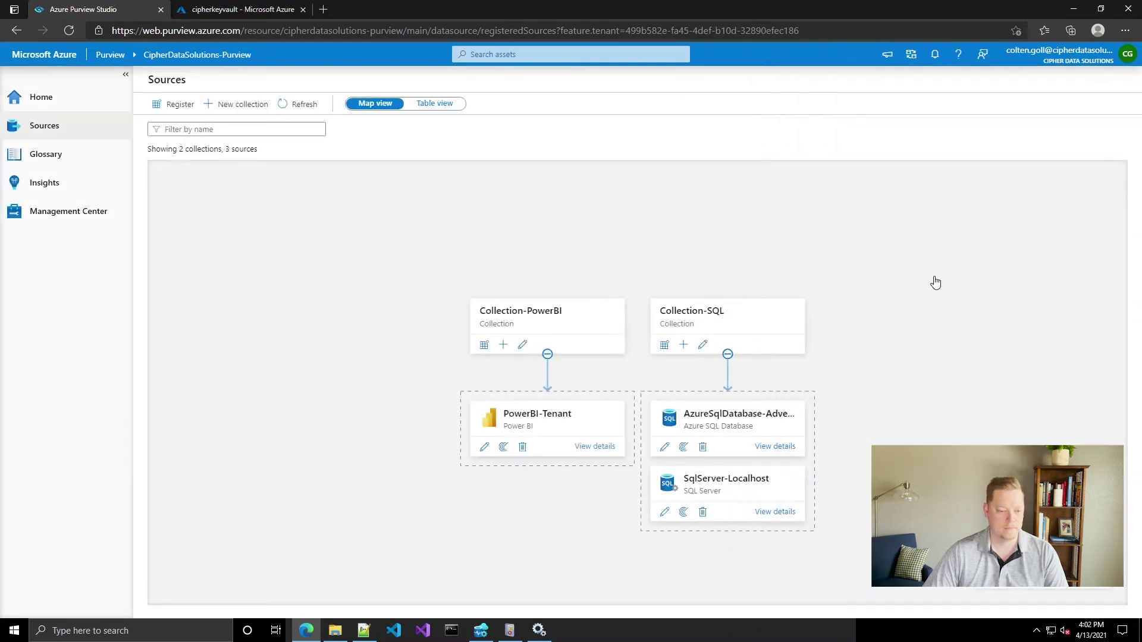
Check the scan details of the Azure SQL Database and SqlServer-Localhost sources, then browse assets by source type.
left_click(780, 447)
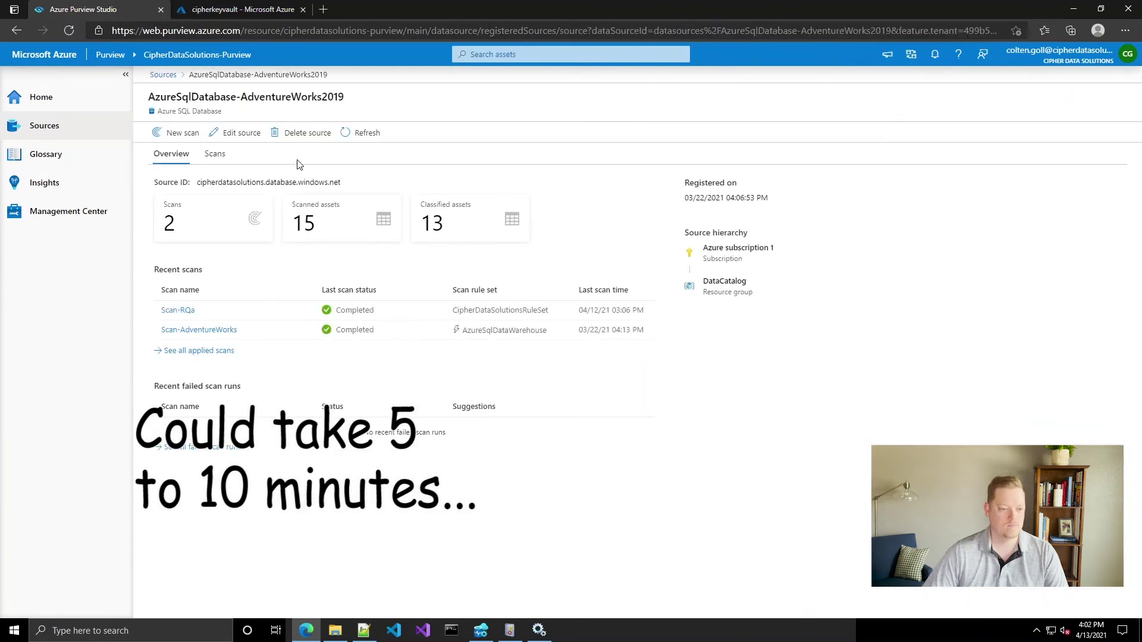
left_click(161, 74)
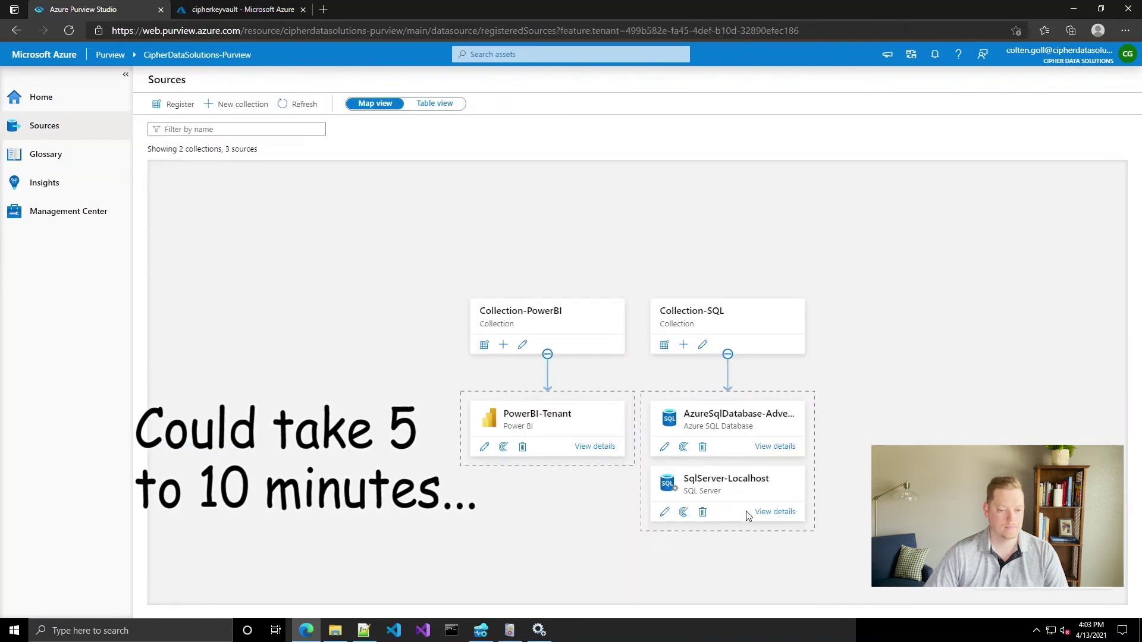
left_click(772, 513)
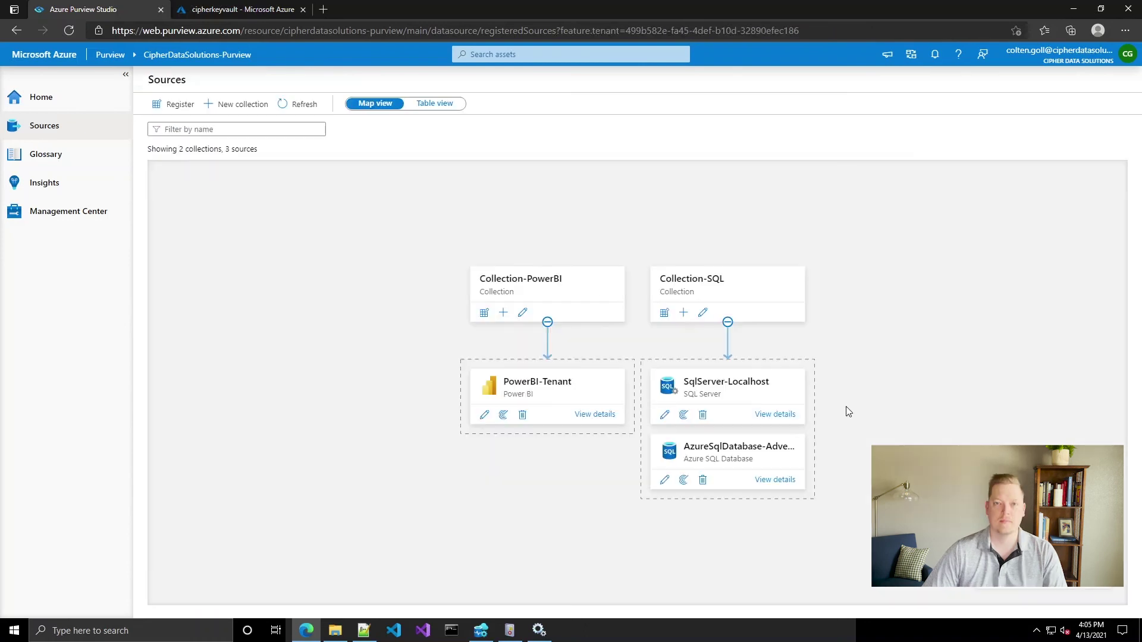
left_click(784, 416)
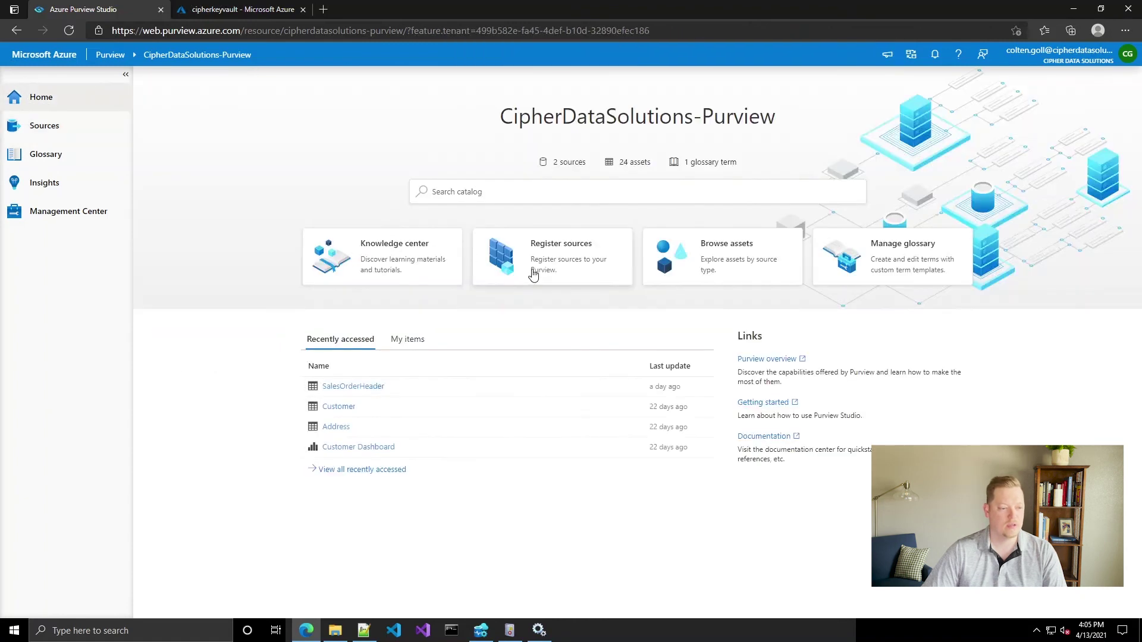
left_click(657, 251)
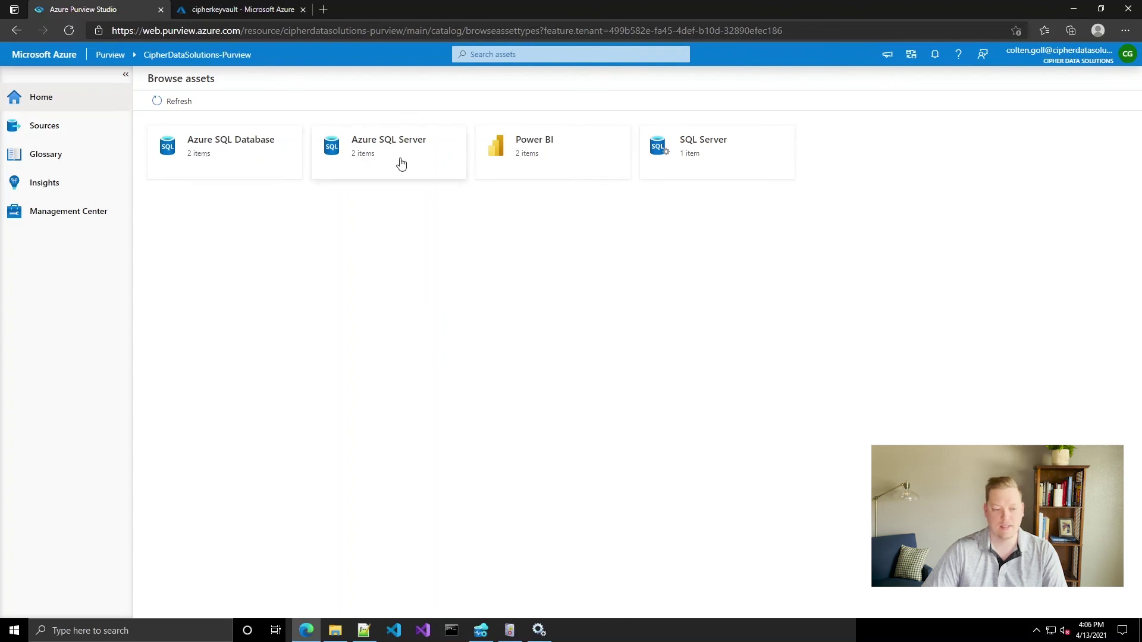
Drill into SQL Server > SQLEXPRESS > AdventureWorksDW2019 > dbo tables and open DimAccount.
left_click(685, 156)
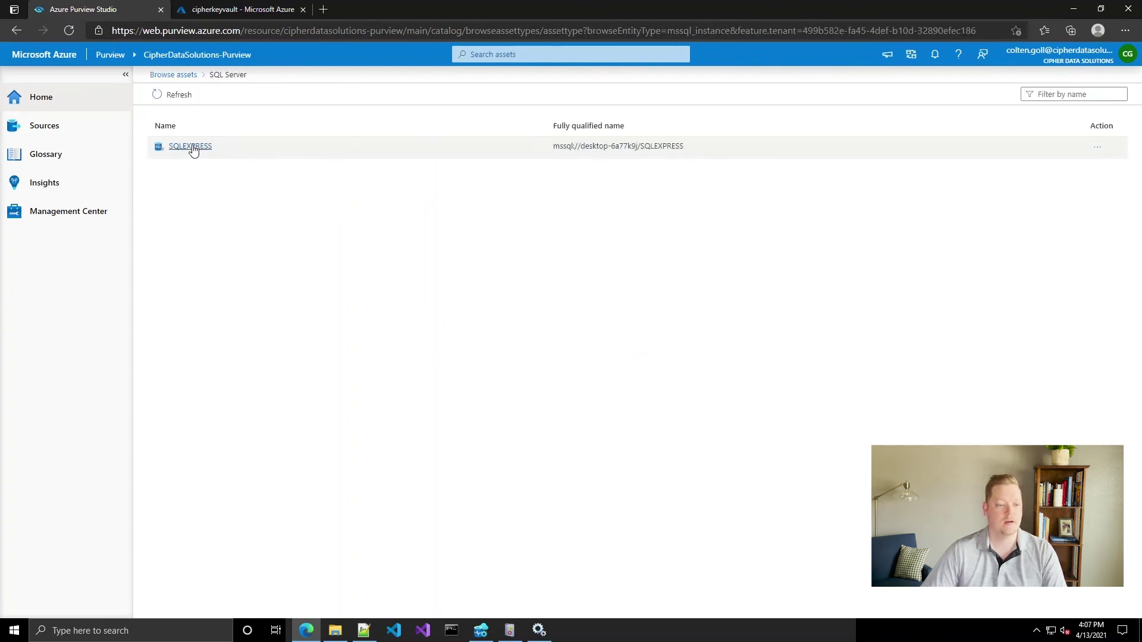
left_click(191, 147)
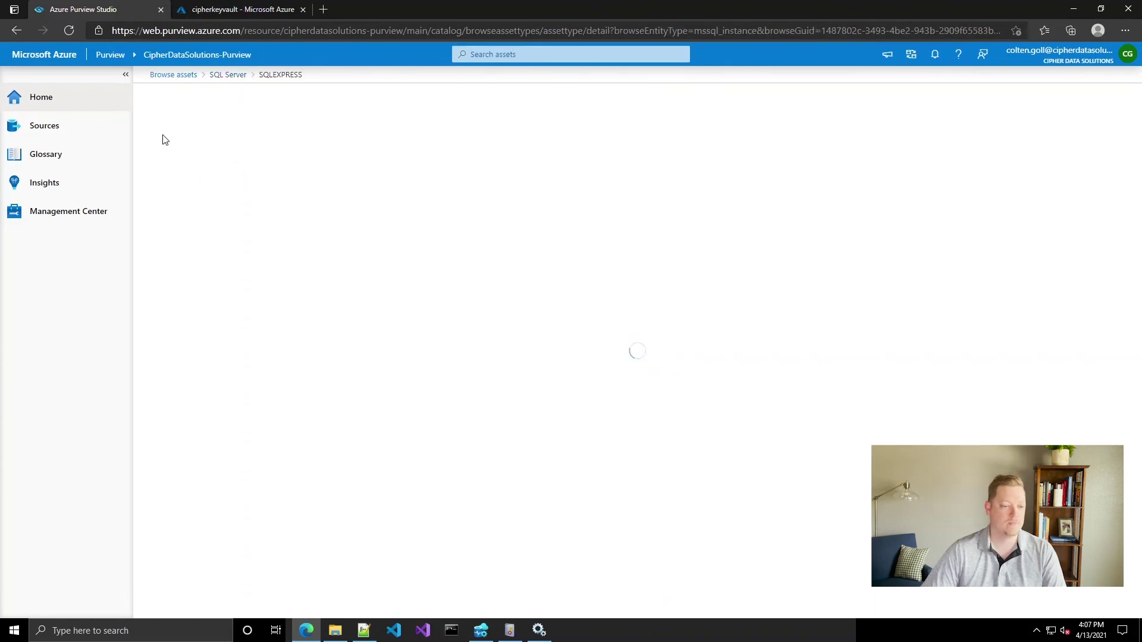
left_click(153, 115)
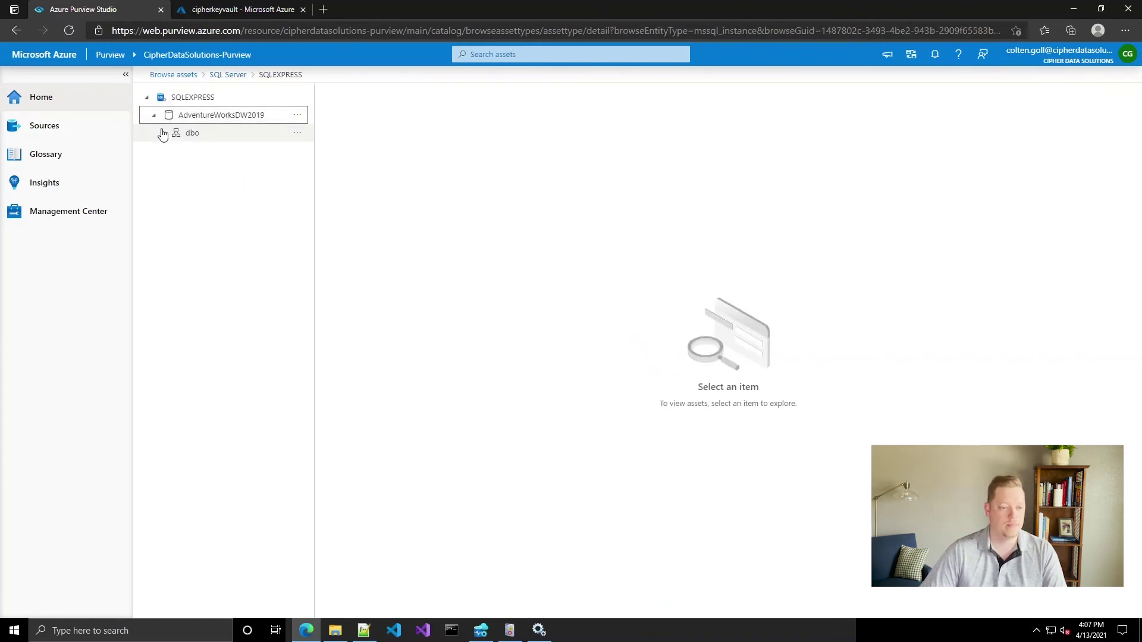
left_click(184, 139)
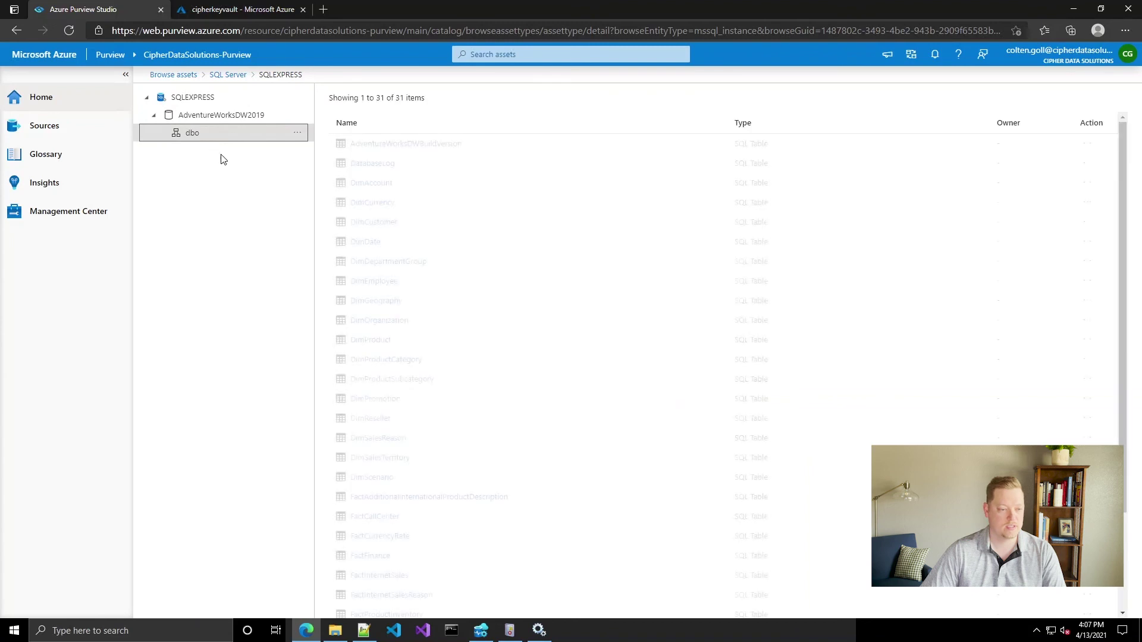
scroll(387, 169, "down", 2)
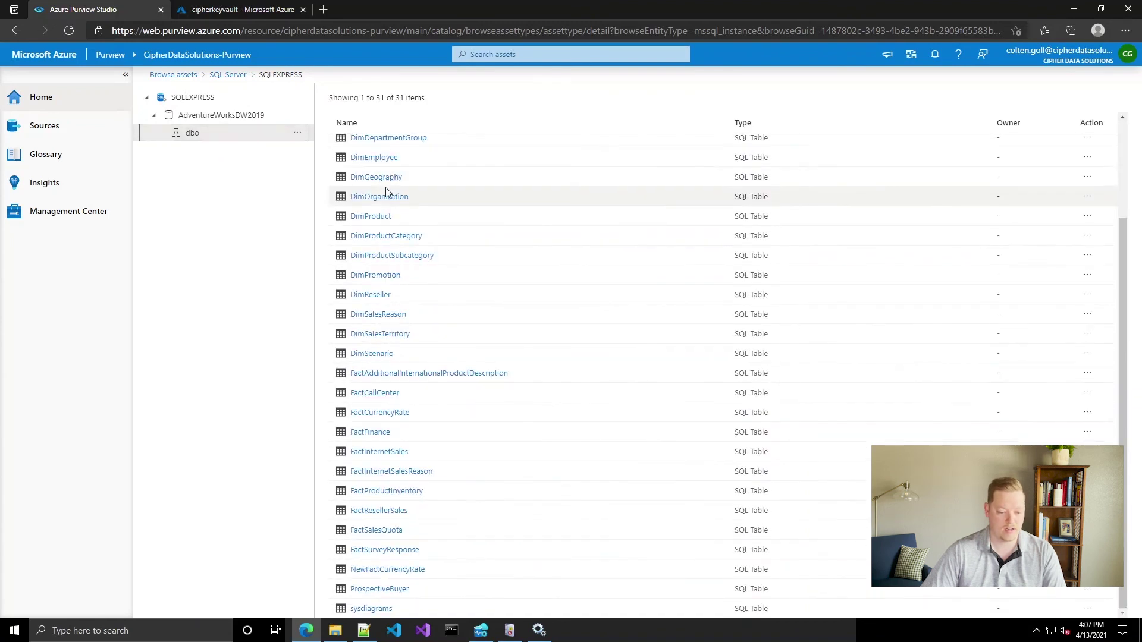
scroll(385, 187, "up", 2)
left_click(386, 184)
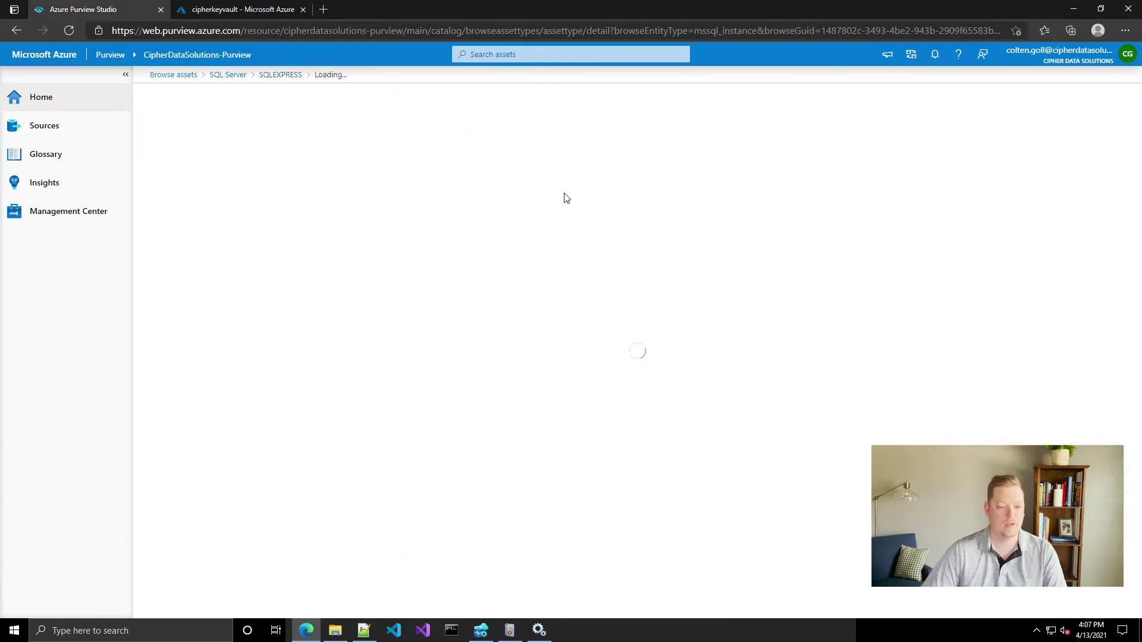